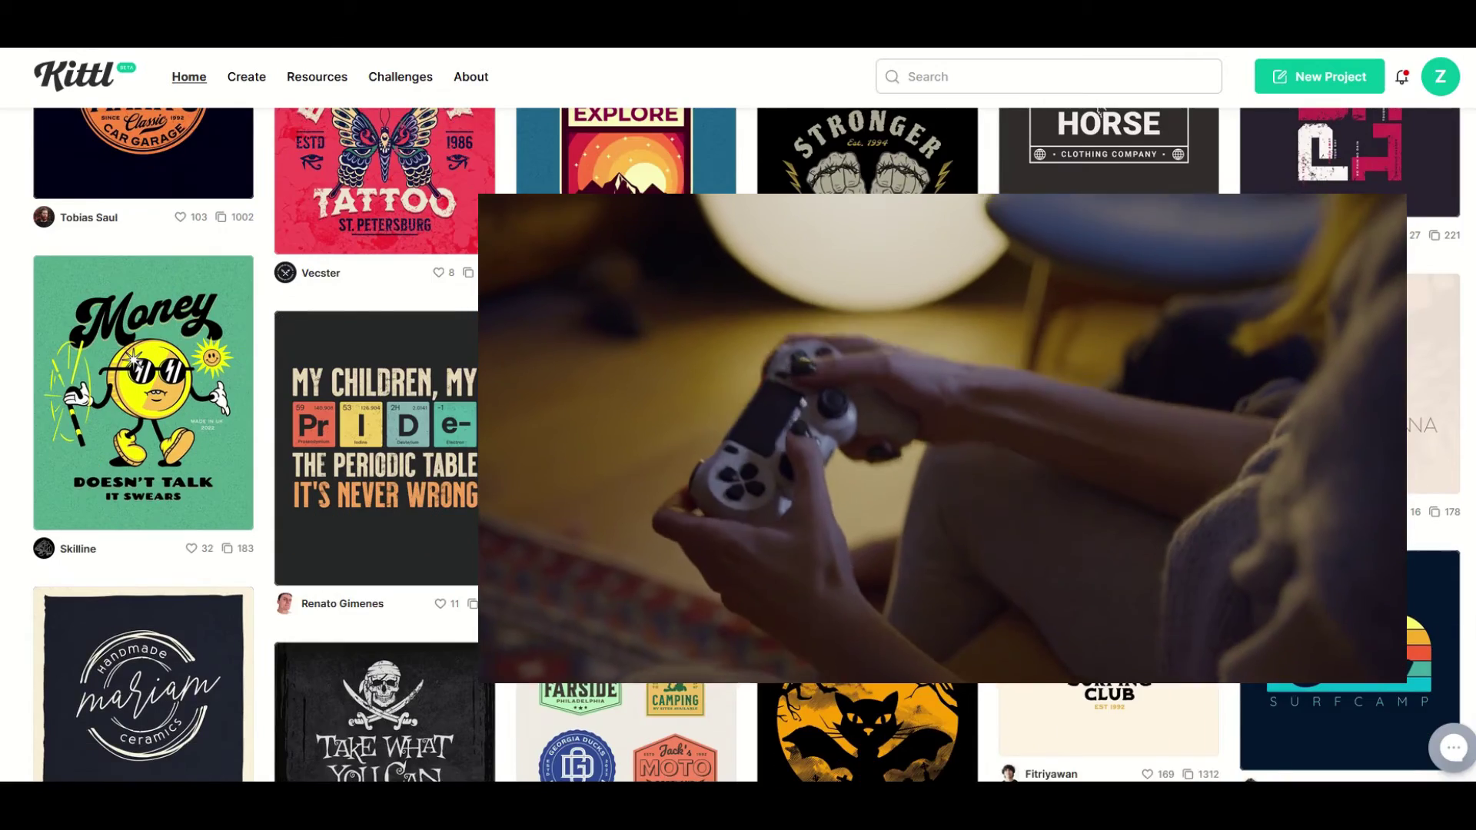
Browse the community design gallery and preview the Homemade Lemonade beverage label template
scroll(1333, 296, "down", 7)
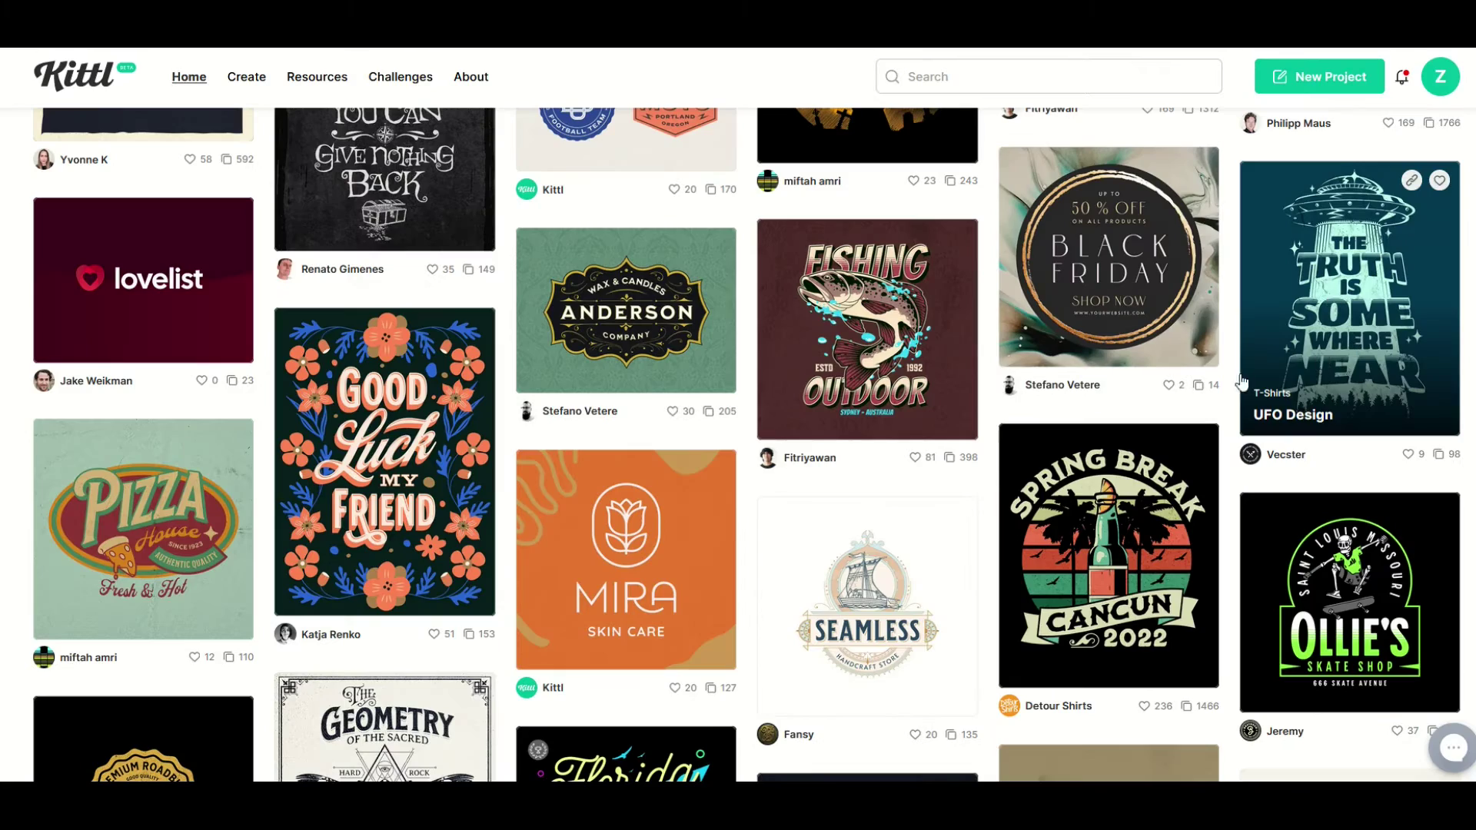
scroll(1022, 388, "down", 5)
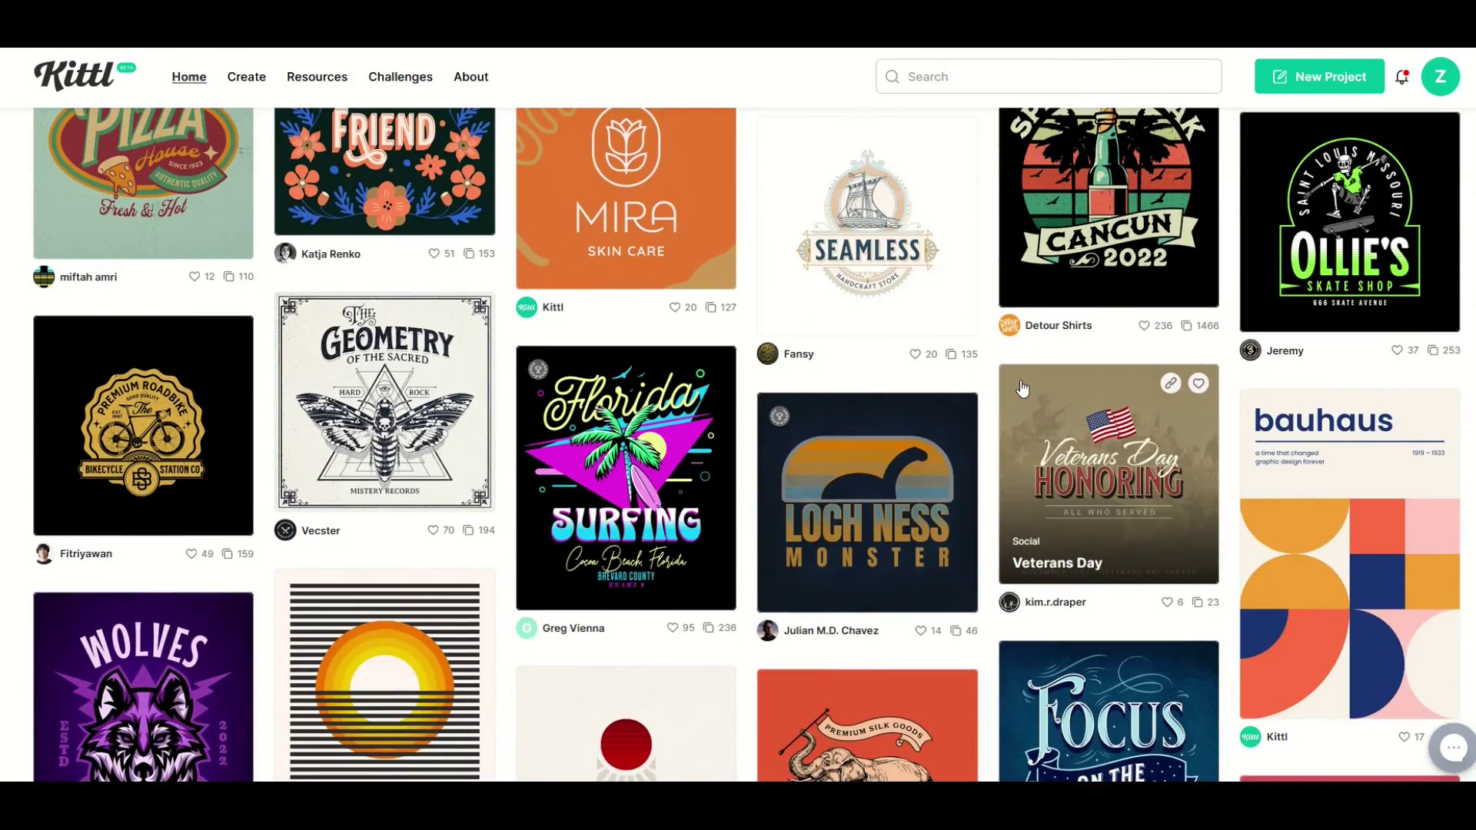
scroll(1022, 388, "down", 5)
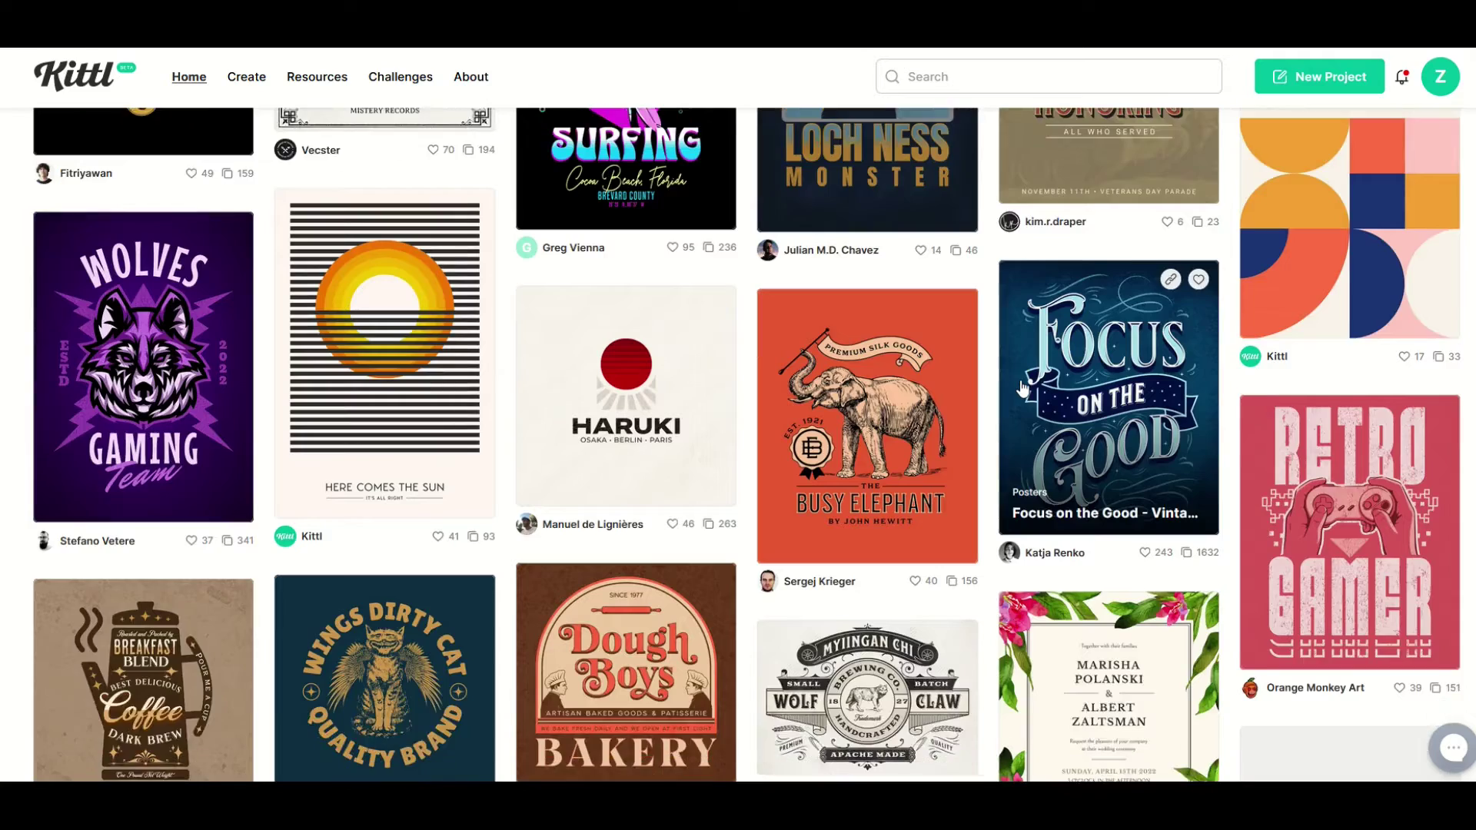
scroll(1022, 388, "down", 1)
scroll(1023, 388, "down", 1)
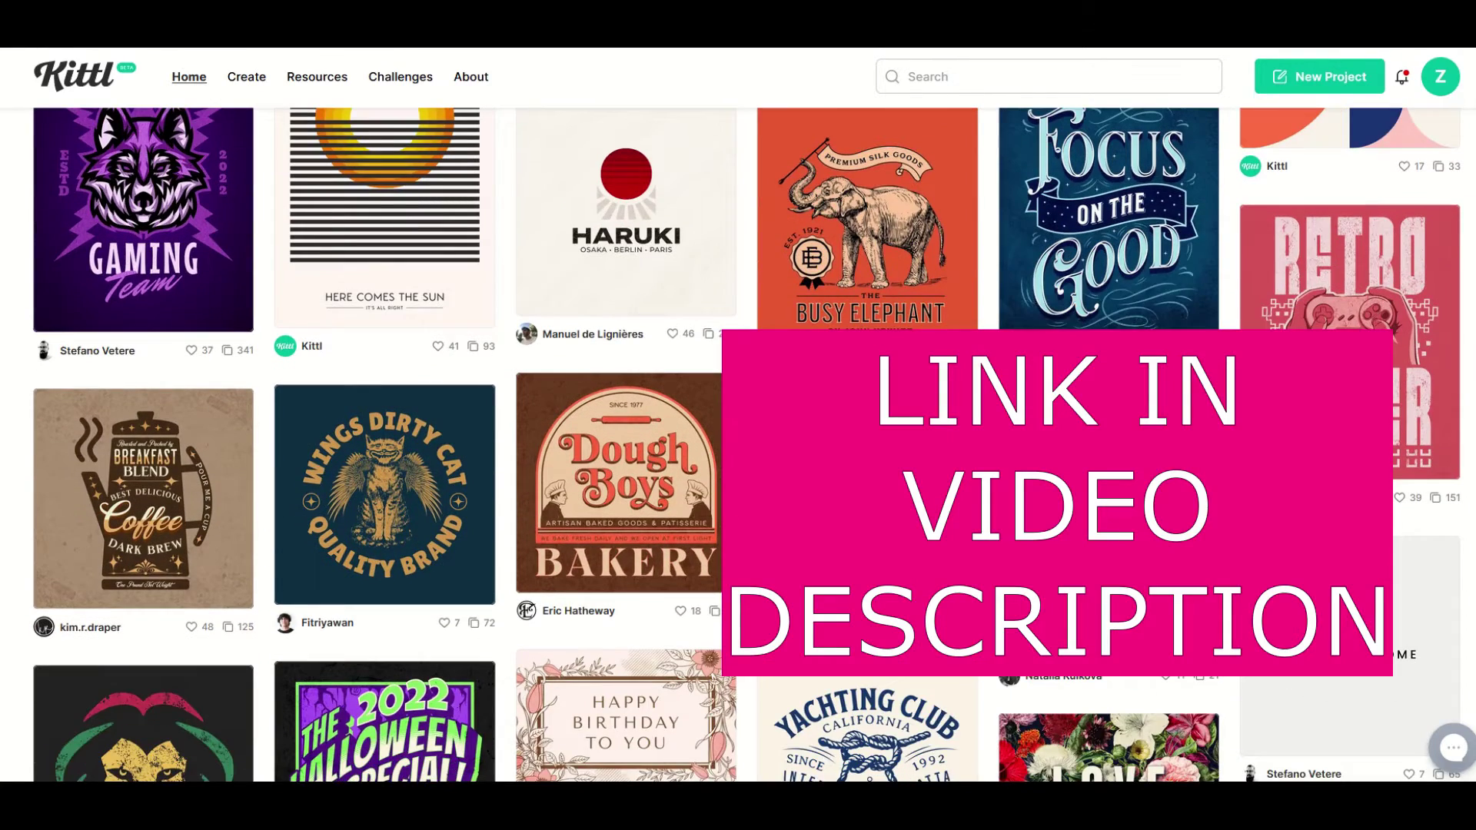
scroll(867, 388, "down", 2)
scroll(910, 400, "down", 4)
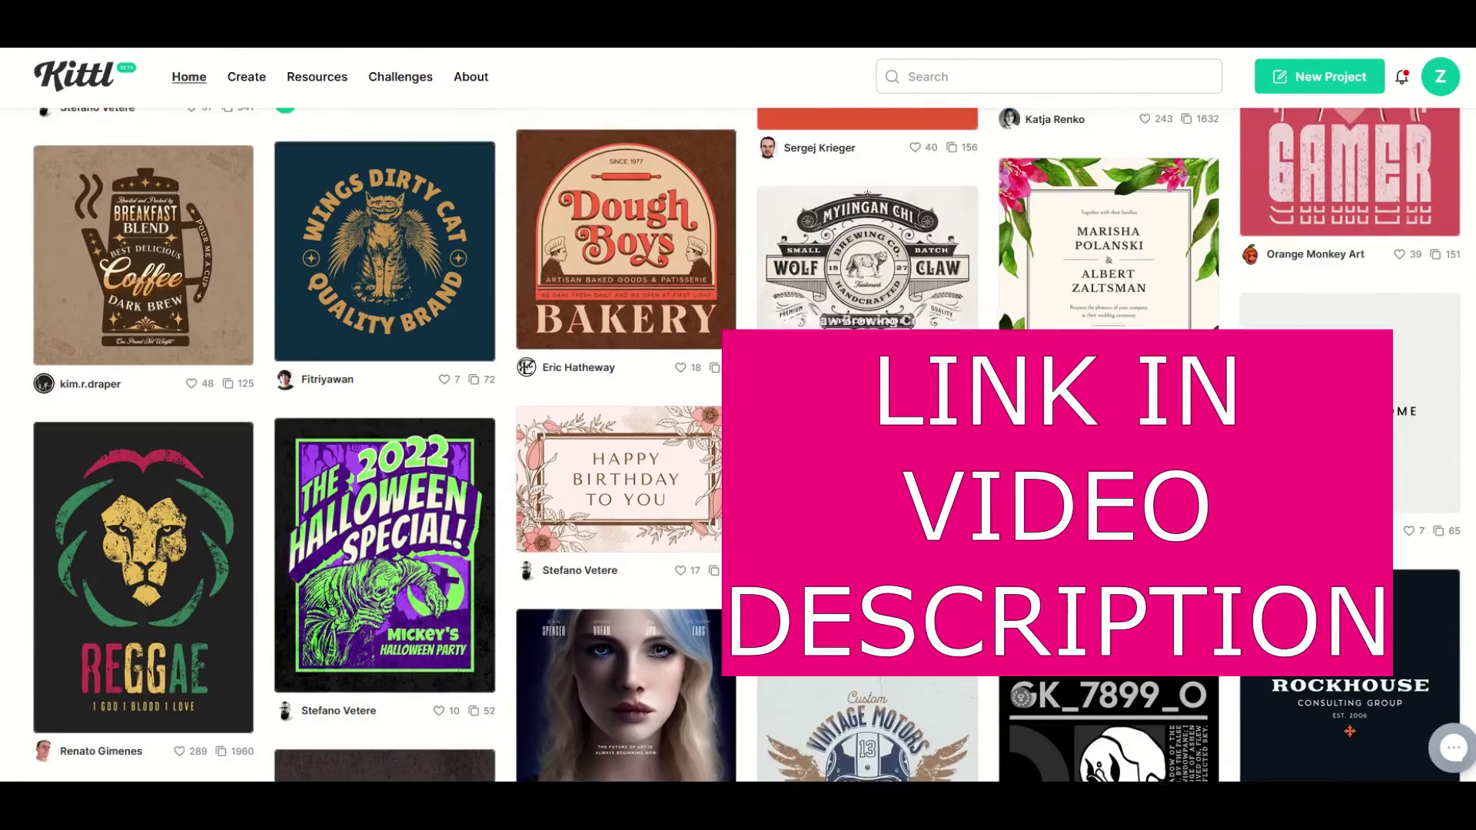
scroll(911, 400, "down", 4)
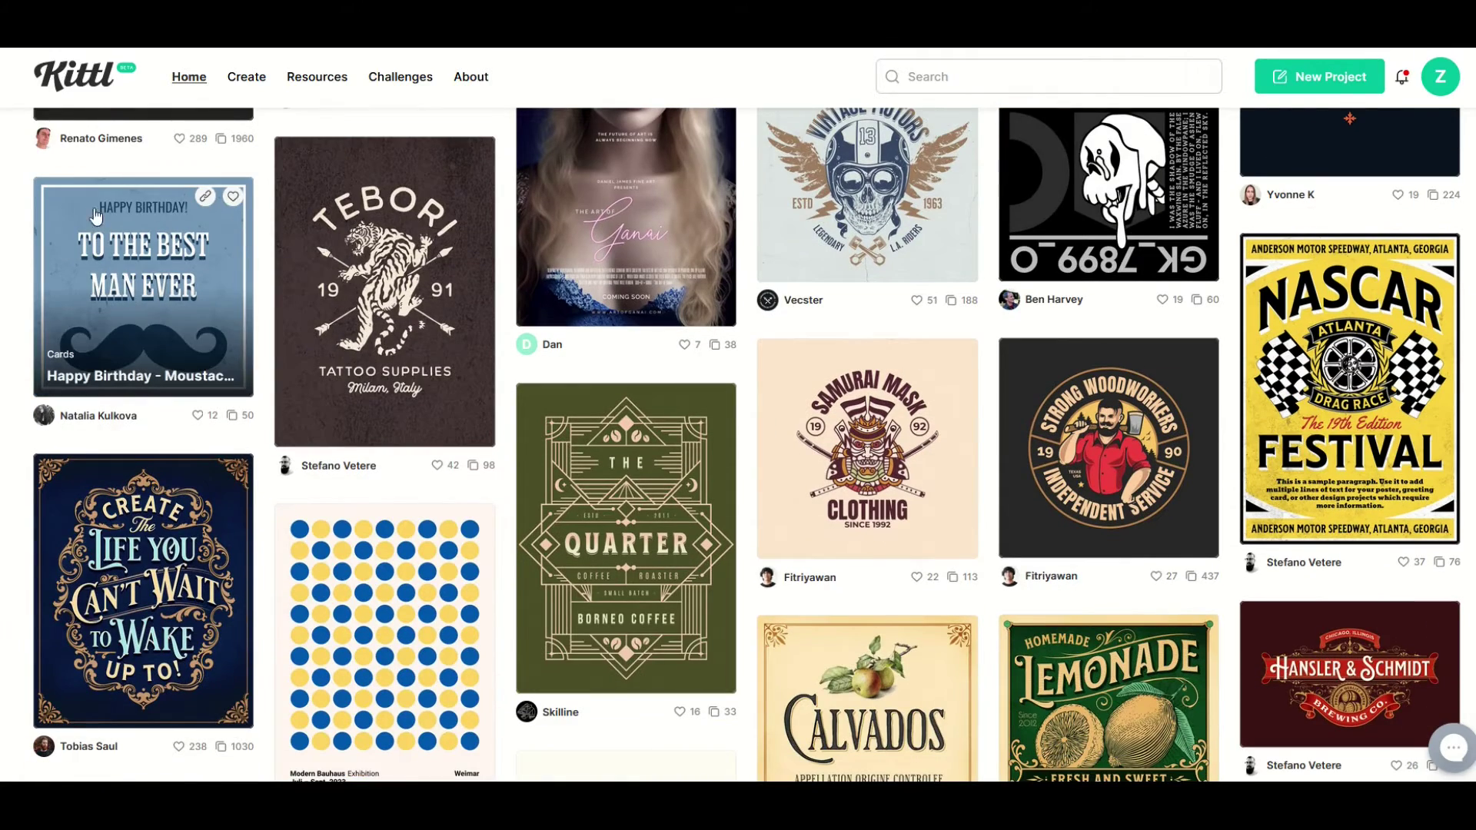
scroll(145, 275, "down", 2)
scroll(146, 275, "down", 1)
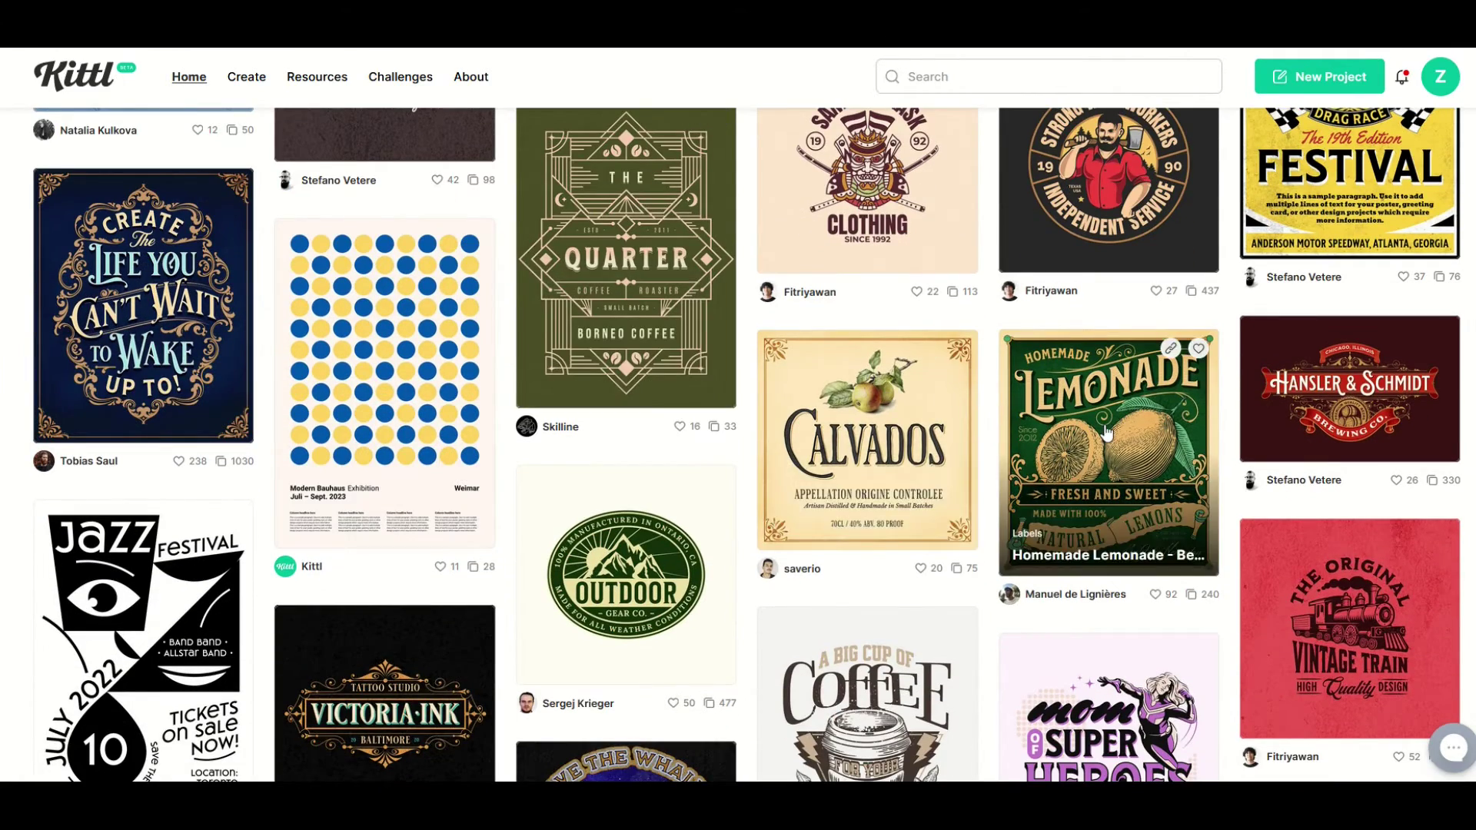
left_click(1079, 433)
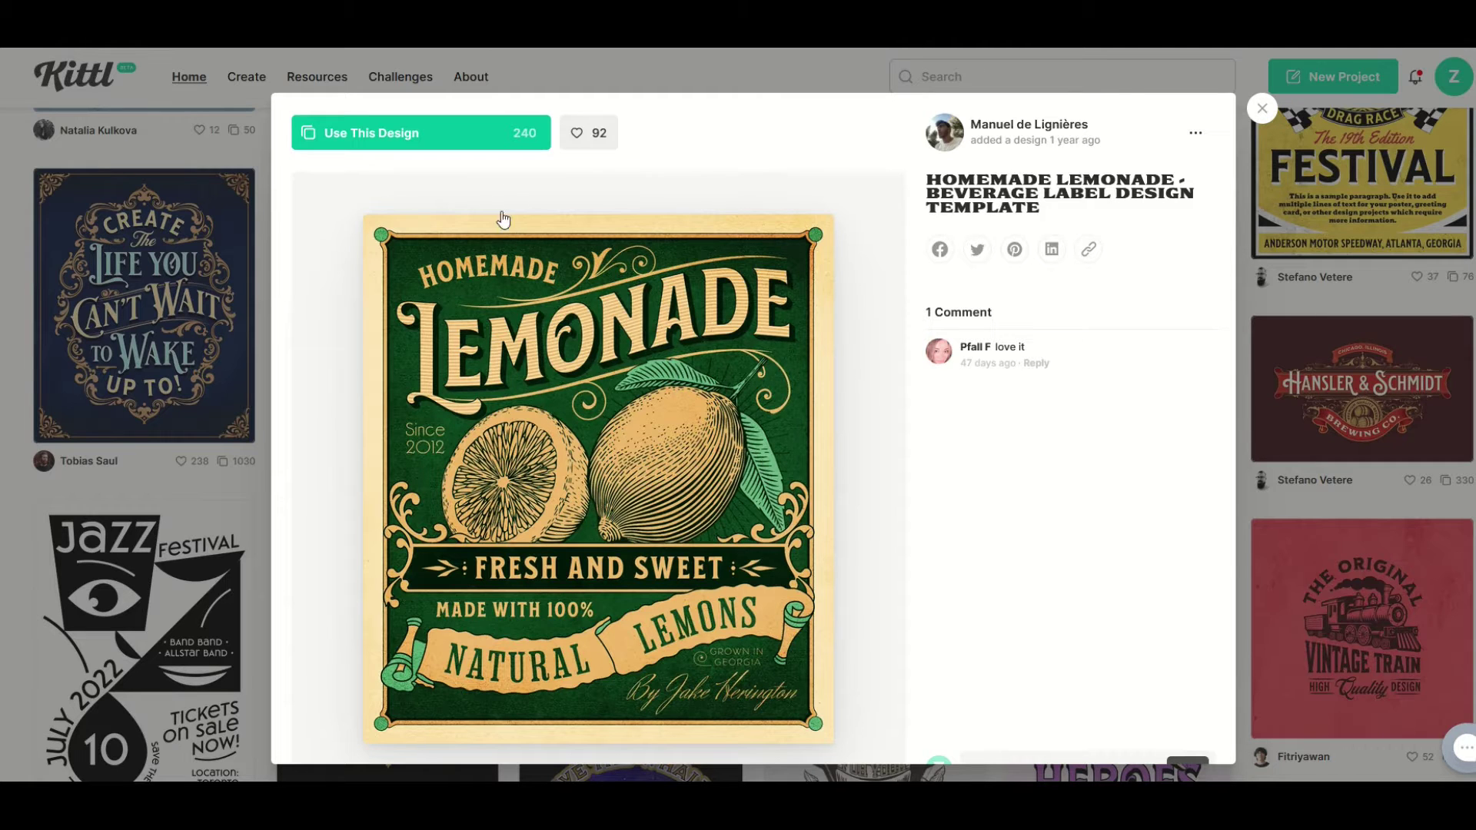
left_click(1255, 115)
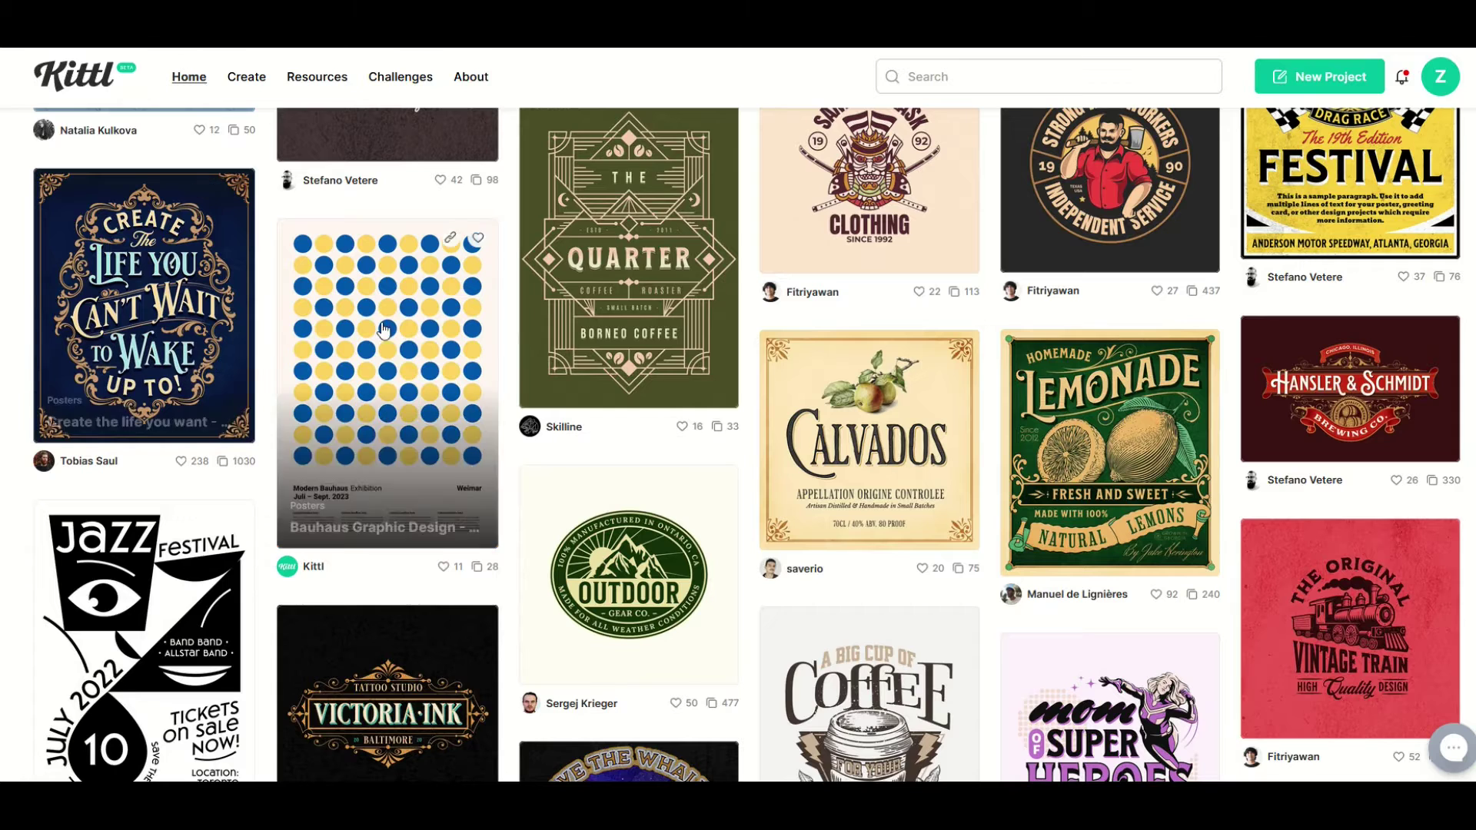
Create a new project and set the artboard's custom width to 1000 px
left_click(1300, 85)
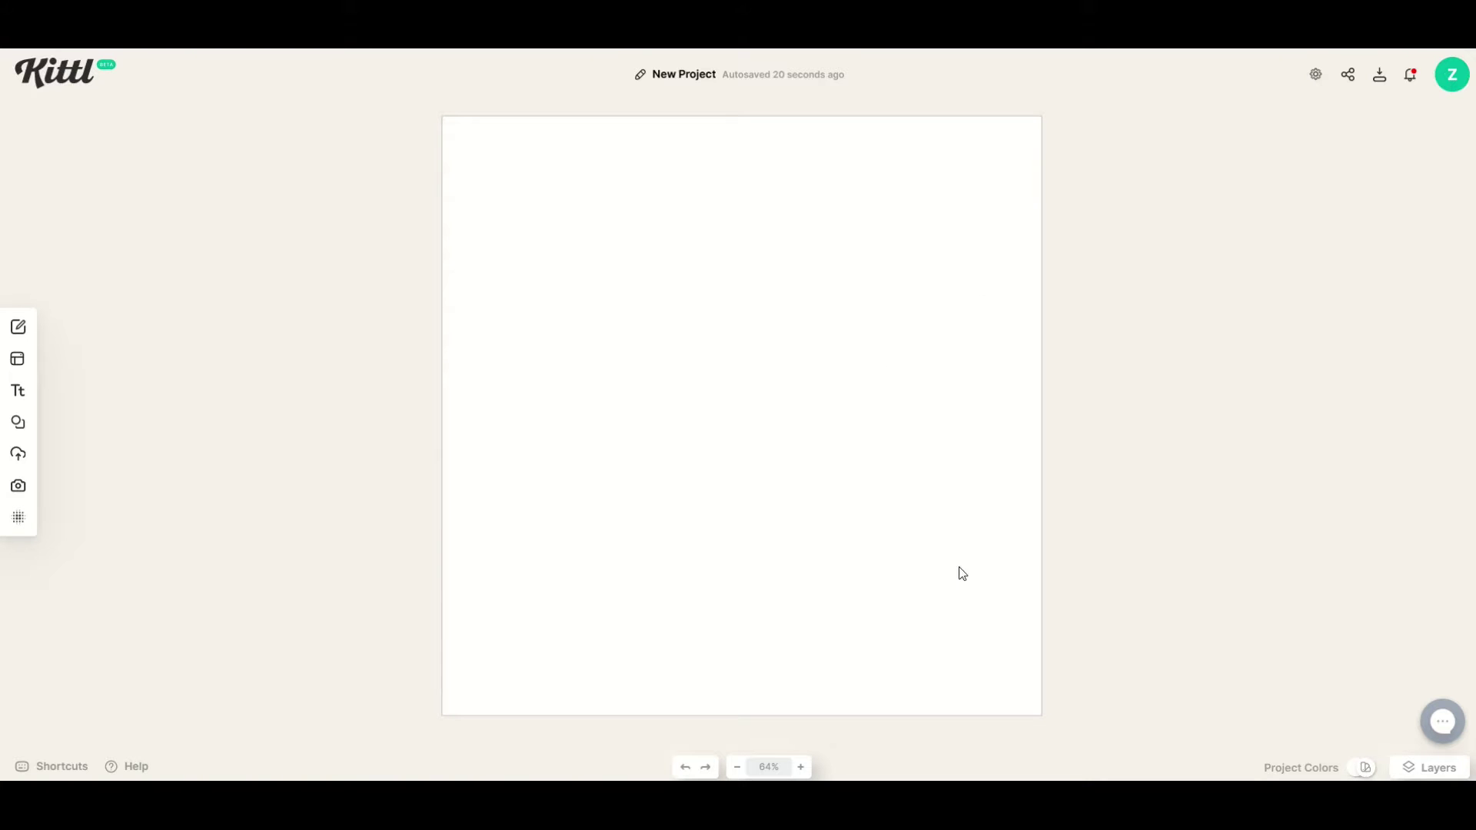
left_click(1314, 77)
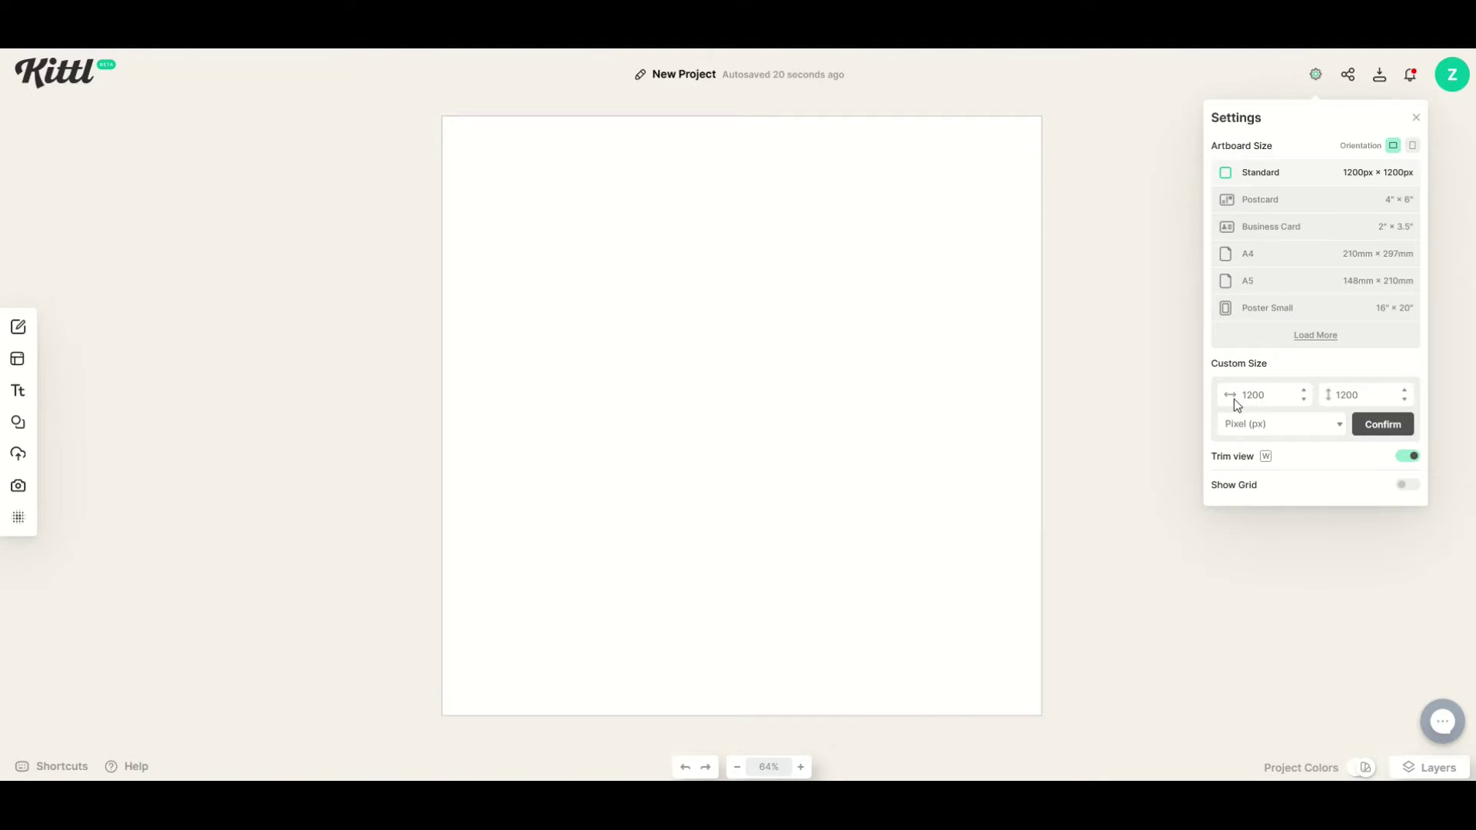
key("BackSpace")
key("BackSpace")
key("BackSpace")
key("BackSpace")
type("1000")
key("Return")
Show the grid on the artboard with a grid size of 40
left_click(1311, 76)
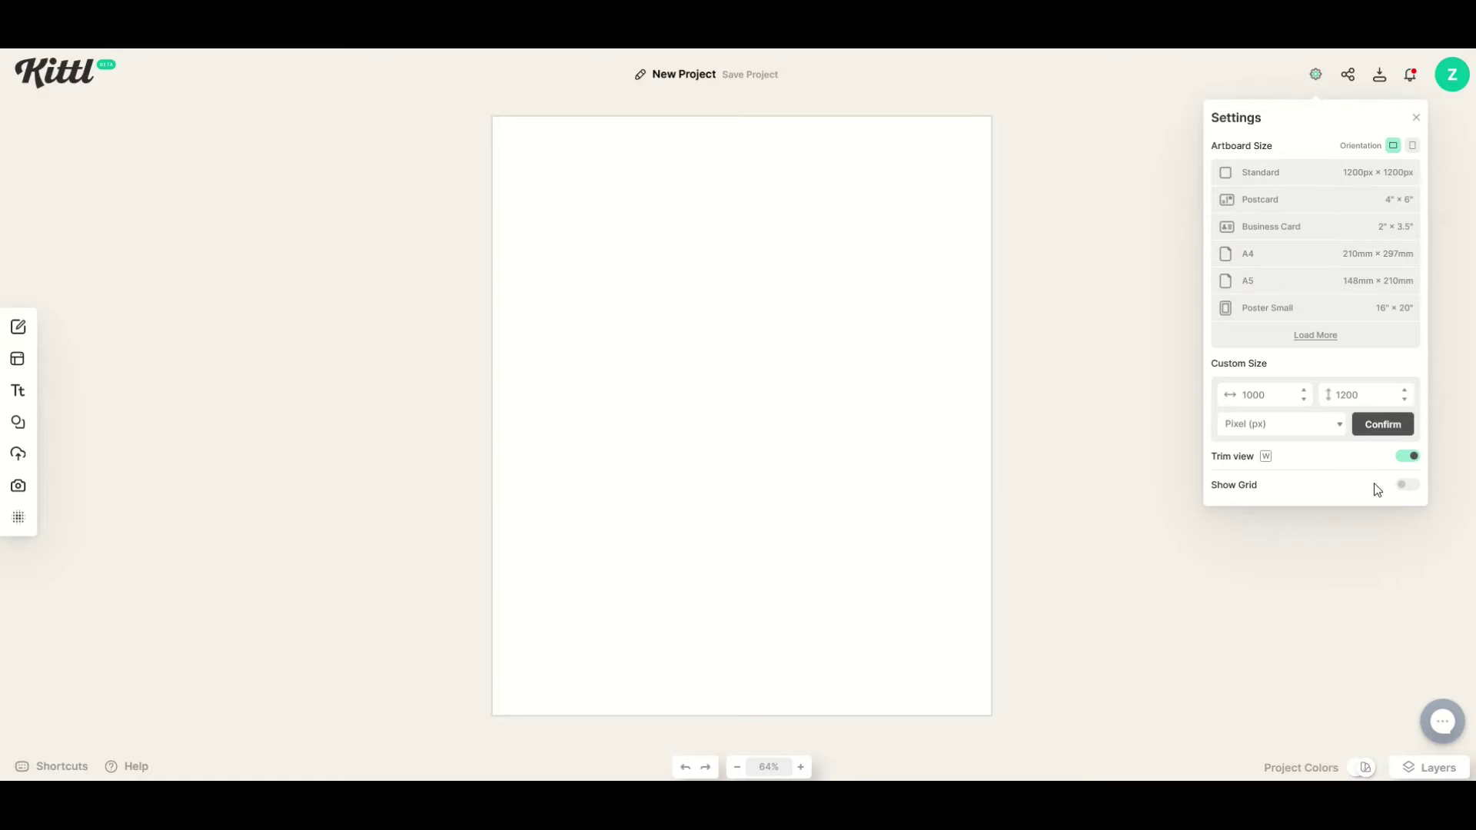
left_click(1405, 488)
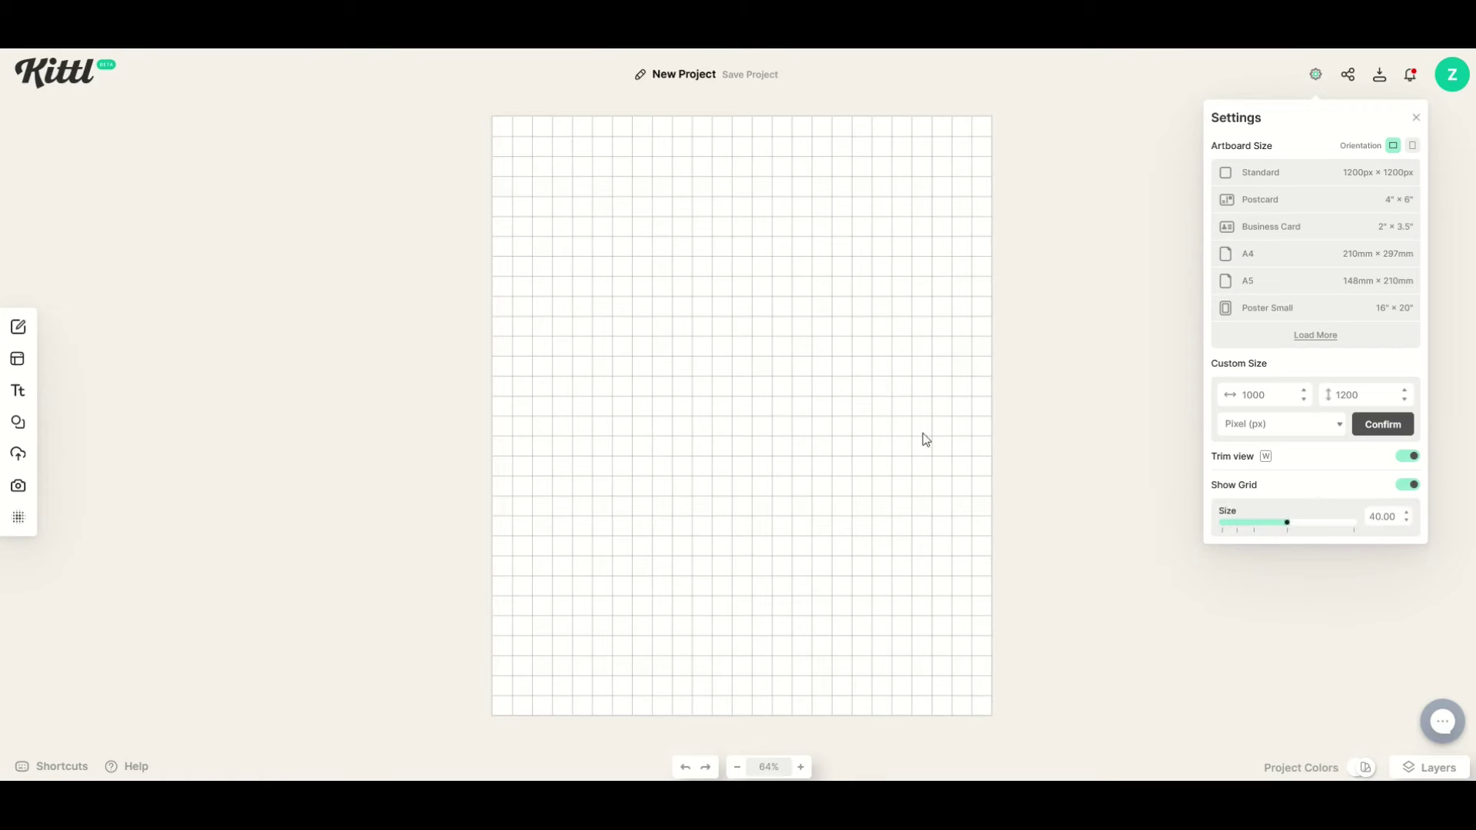
left_click_drag(1231, 522, 1287, 530)
left_click(442, 254)
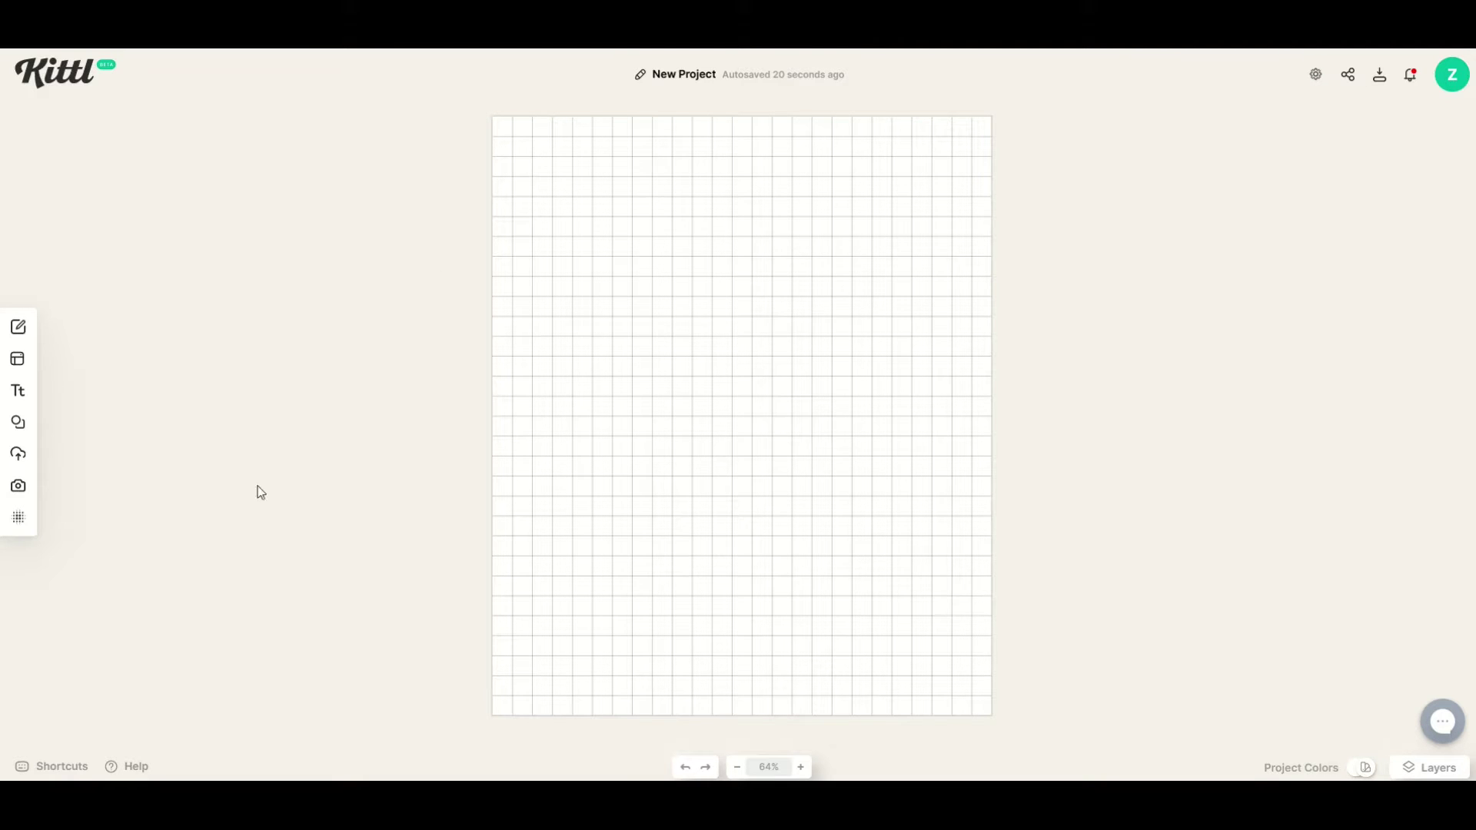
Add a square from the basic shapes and place it in the artboard's top-left corner
mouse_move(33, 468)
left_click(18, 422)
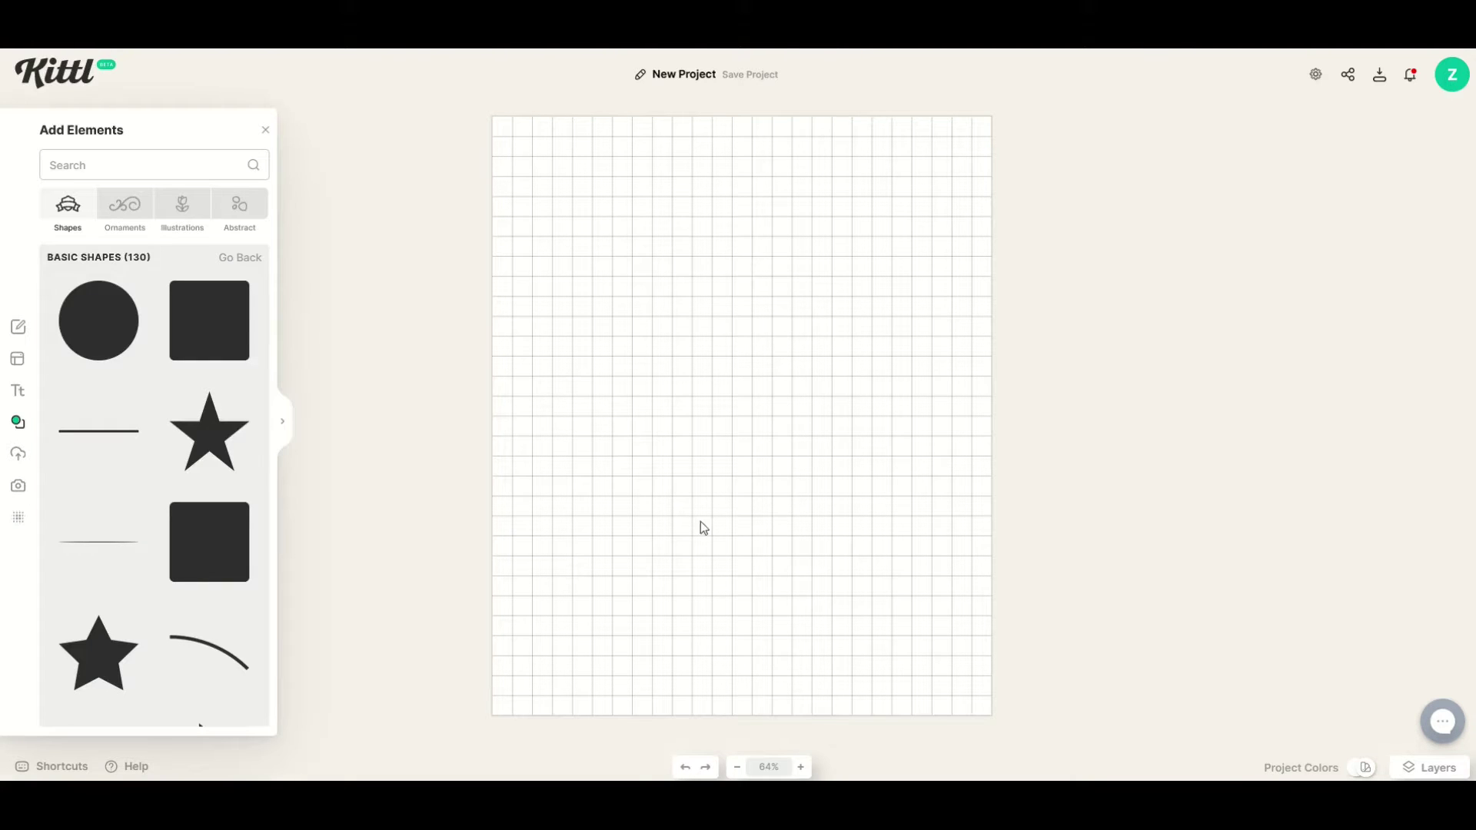
left_click(207, 528)
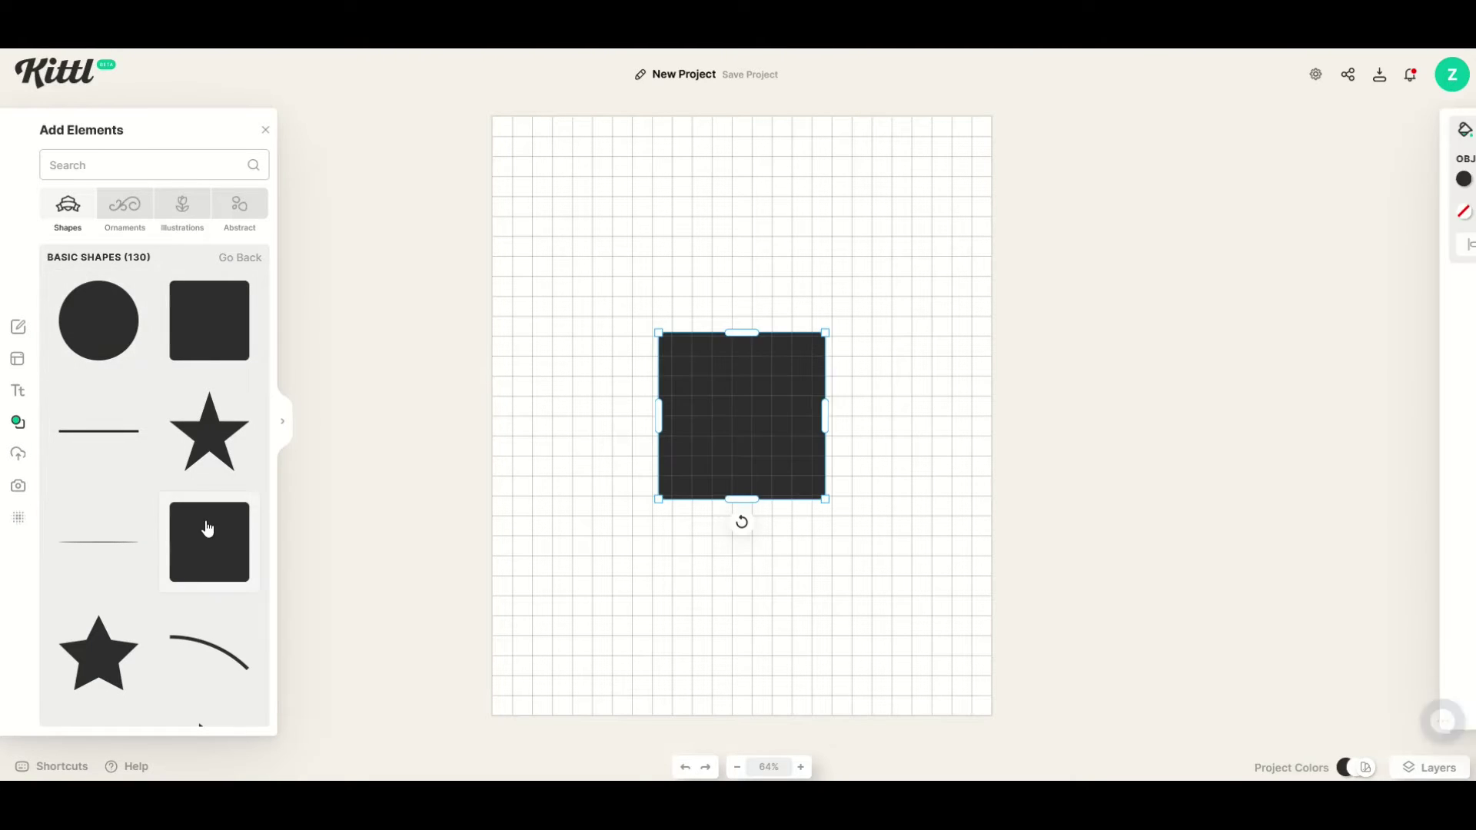
left_click_drag(607, 295, 542, 226)
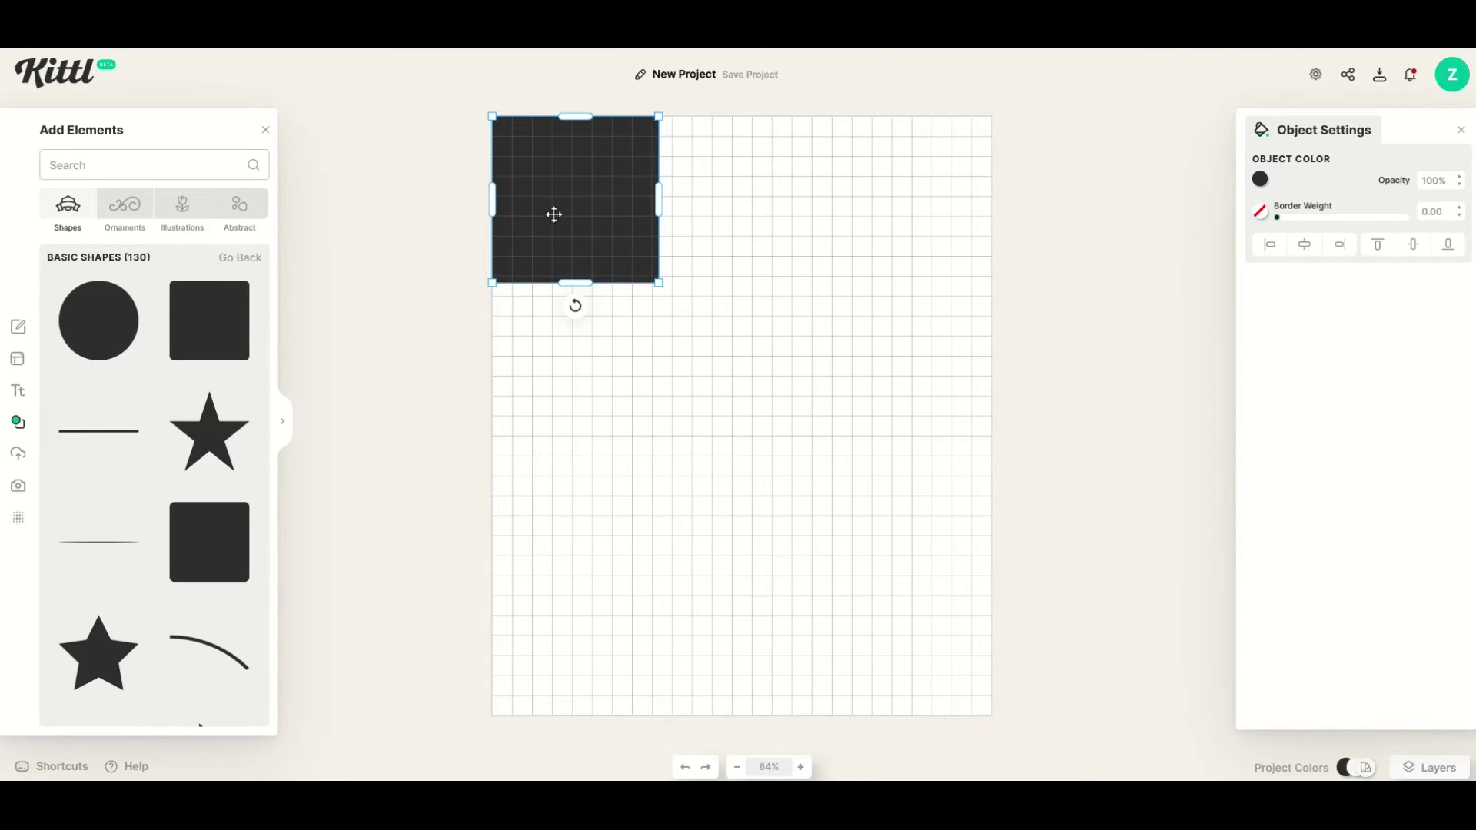
Reshape the square into a vertical stripe two grid cells wide, spanning the artboard's full height
left_click_drag(657, 213, 532, 217)
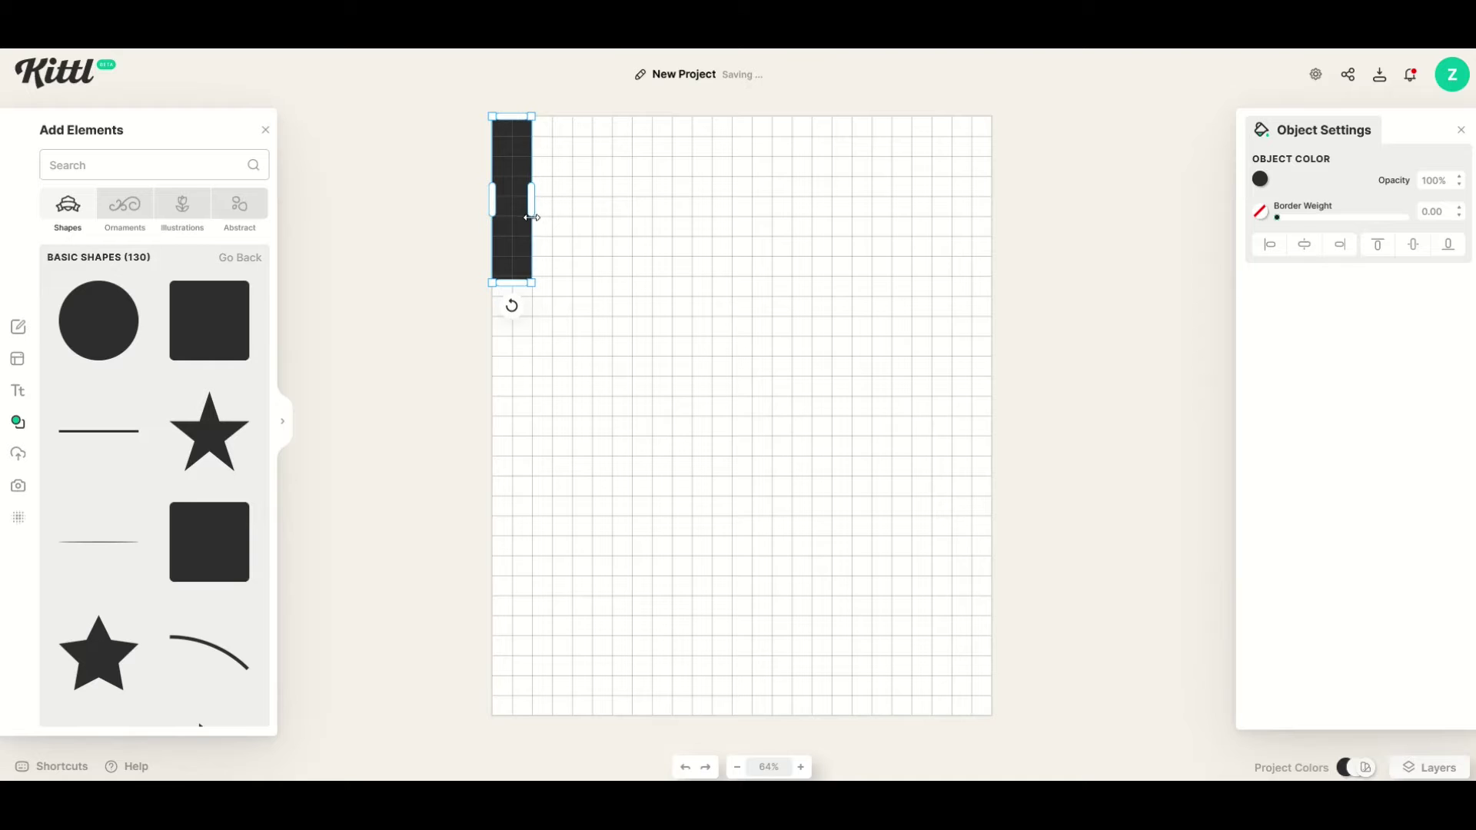
left_click_drag(513, 282, 534, 723)
left_click(407, 627)
Recolor the vertical stripe dark red (a90000)
left_click(516, 372)
left_click(1260, 179)
left_click_drag(1225, 204, 1230, 248)
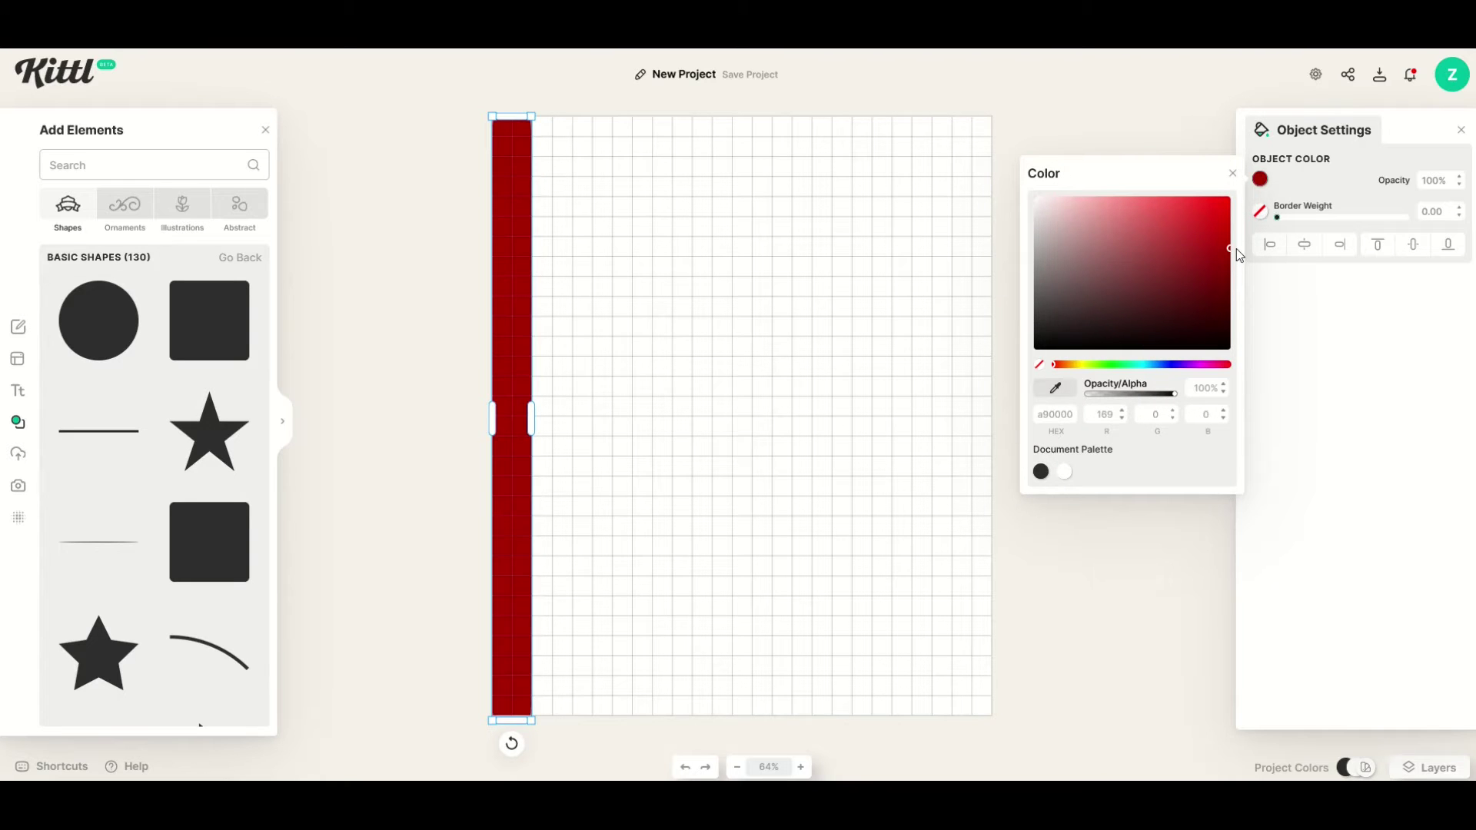
left_click(610, 343)
Duplicate the red stripe across the whole artboard, leaving a gap of about one grid cell between stripes
left_click(517, 350)
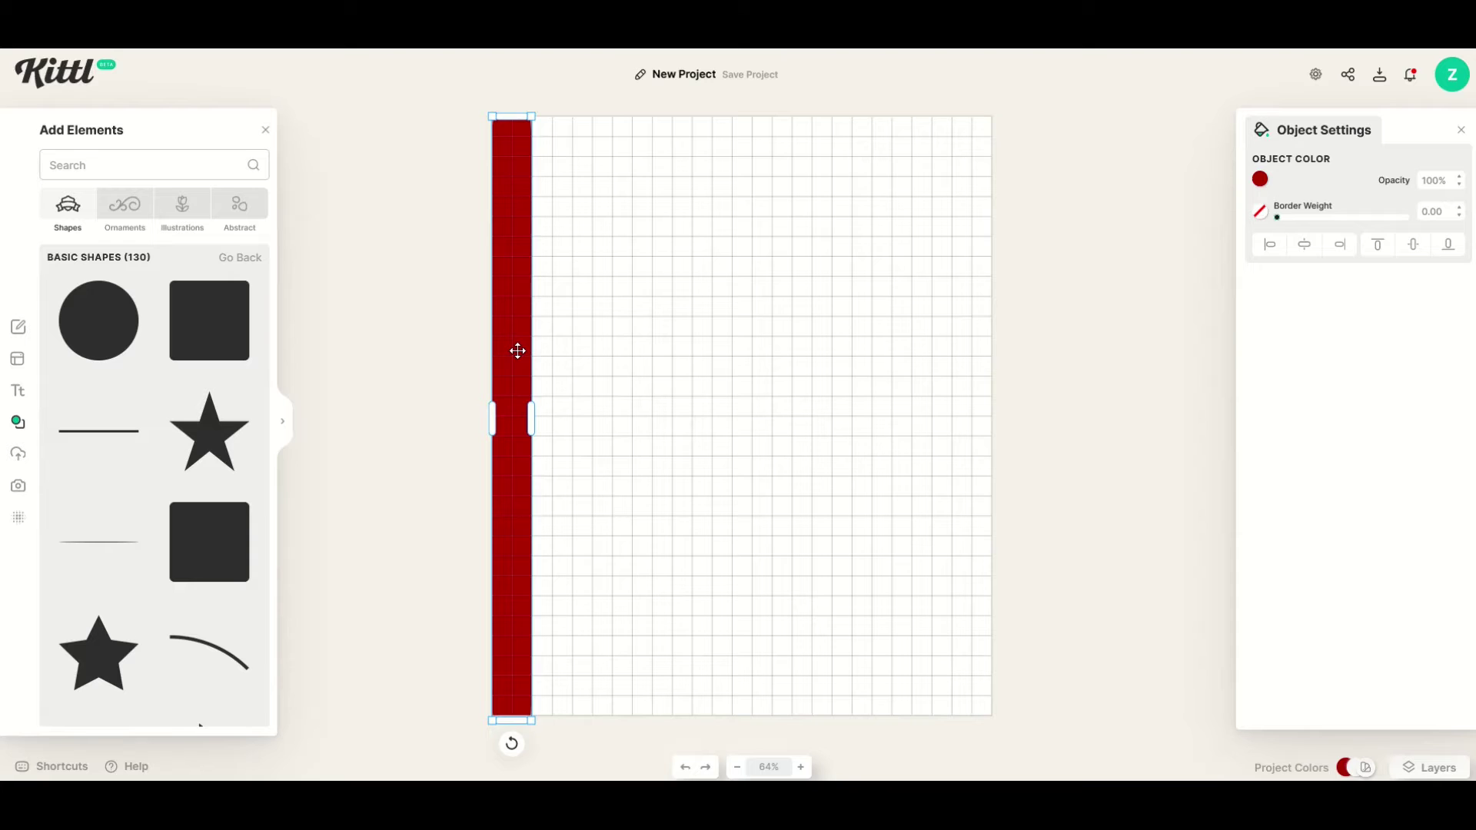
left_click_drag(518, 349, 576, 348)
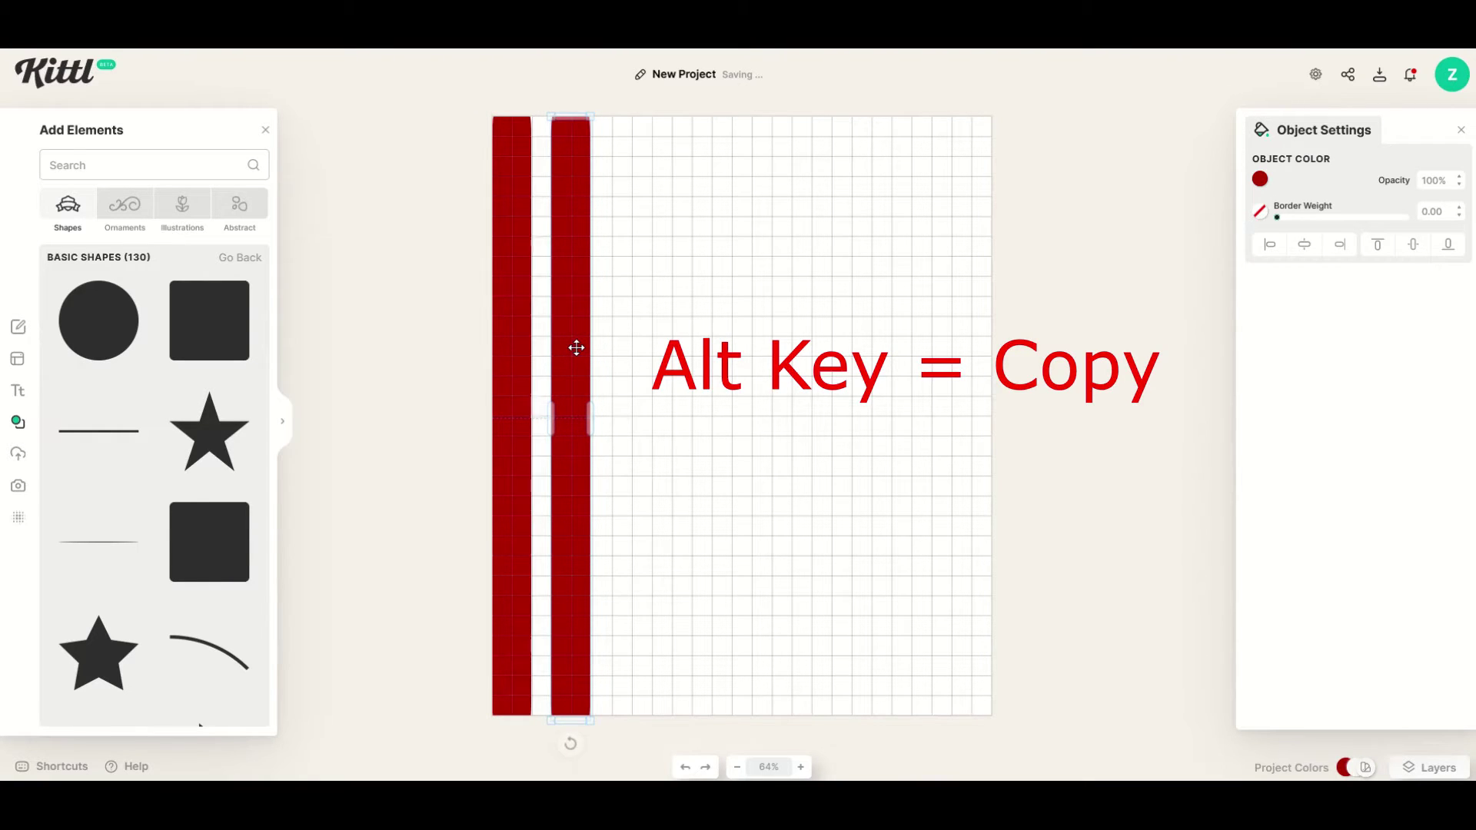
left_click_drag(576, 349, 696, 349)
left_click_drag(696, 349, 859, 356)
key("ctrl+c")
key("ctrl+v")
key("ctrl+v")
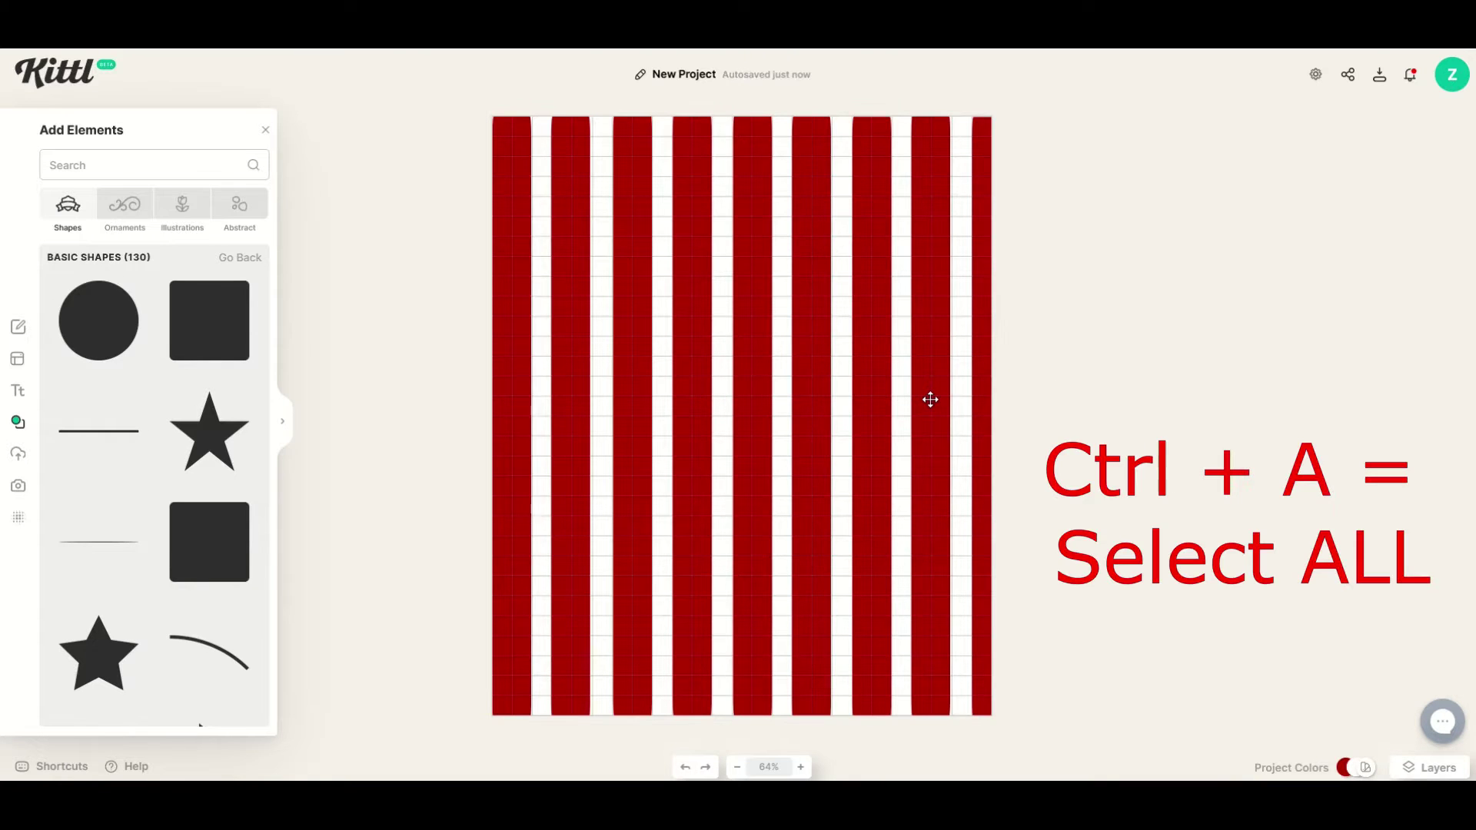
Select all the red stripes and group them
key("ctrl+a")
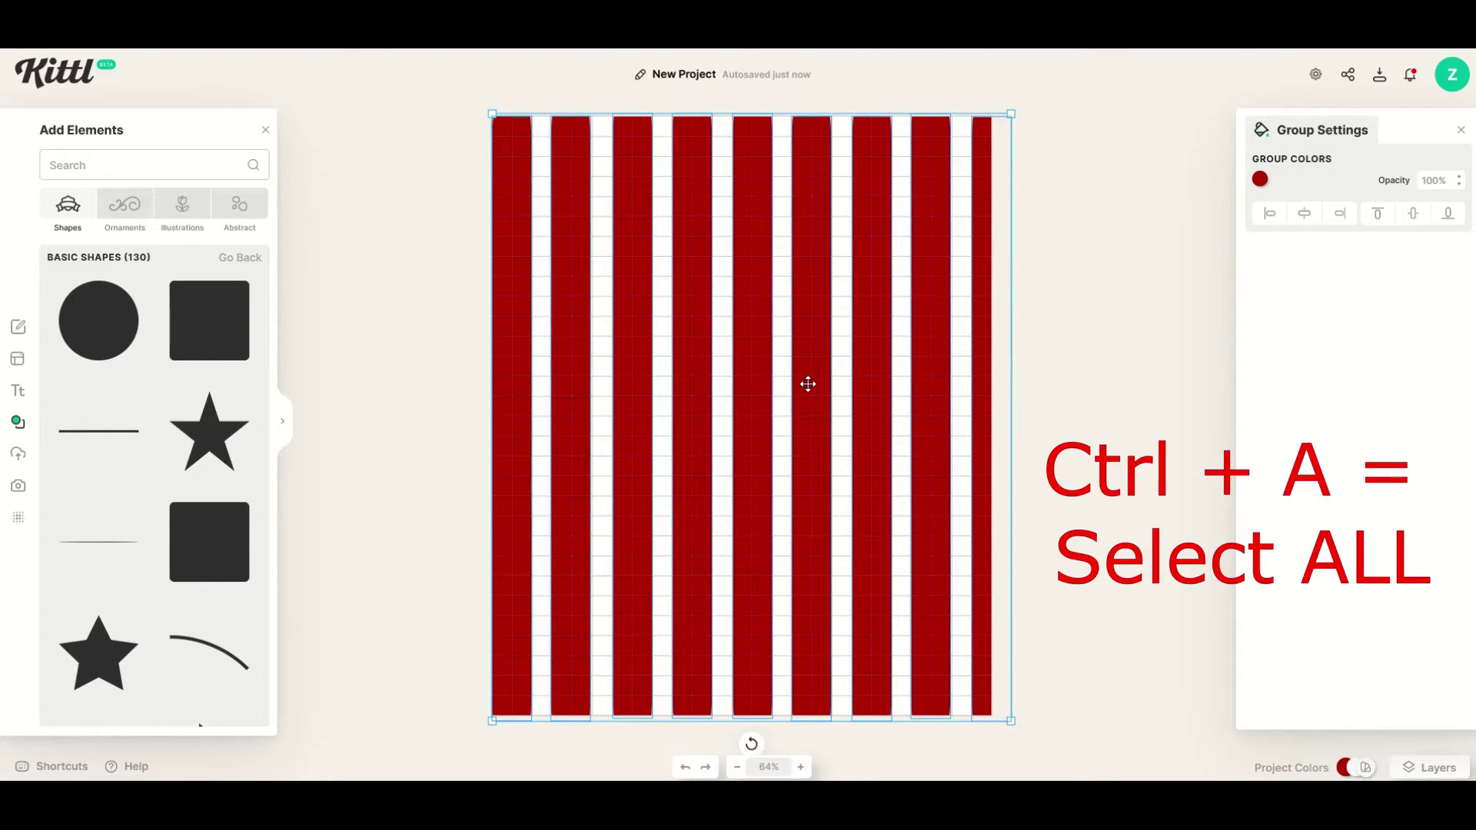
right_click(689, 374)
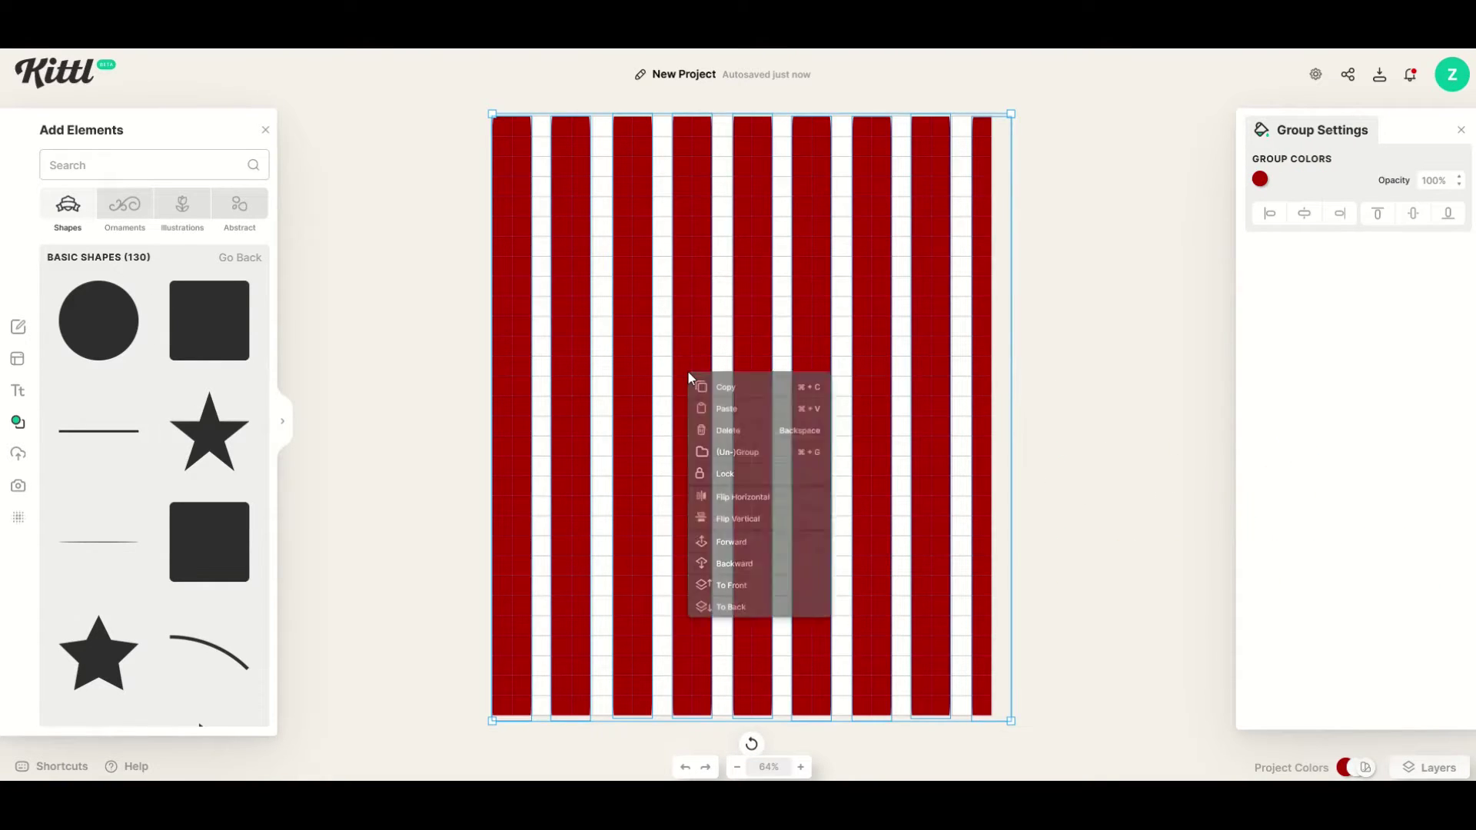
left_click(723, 453)
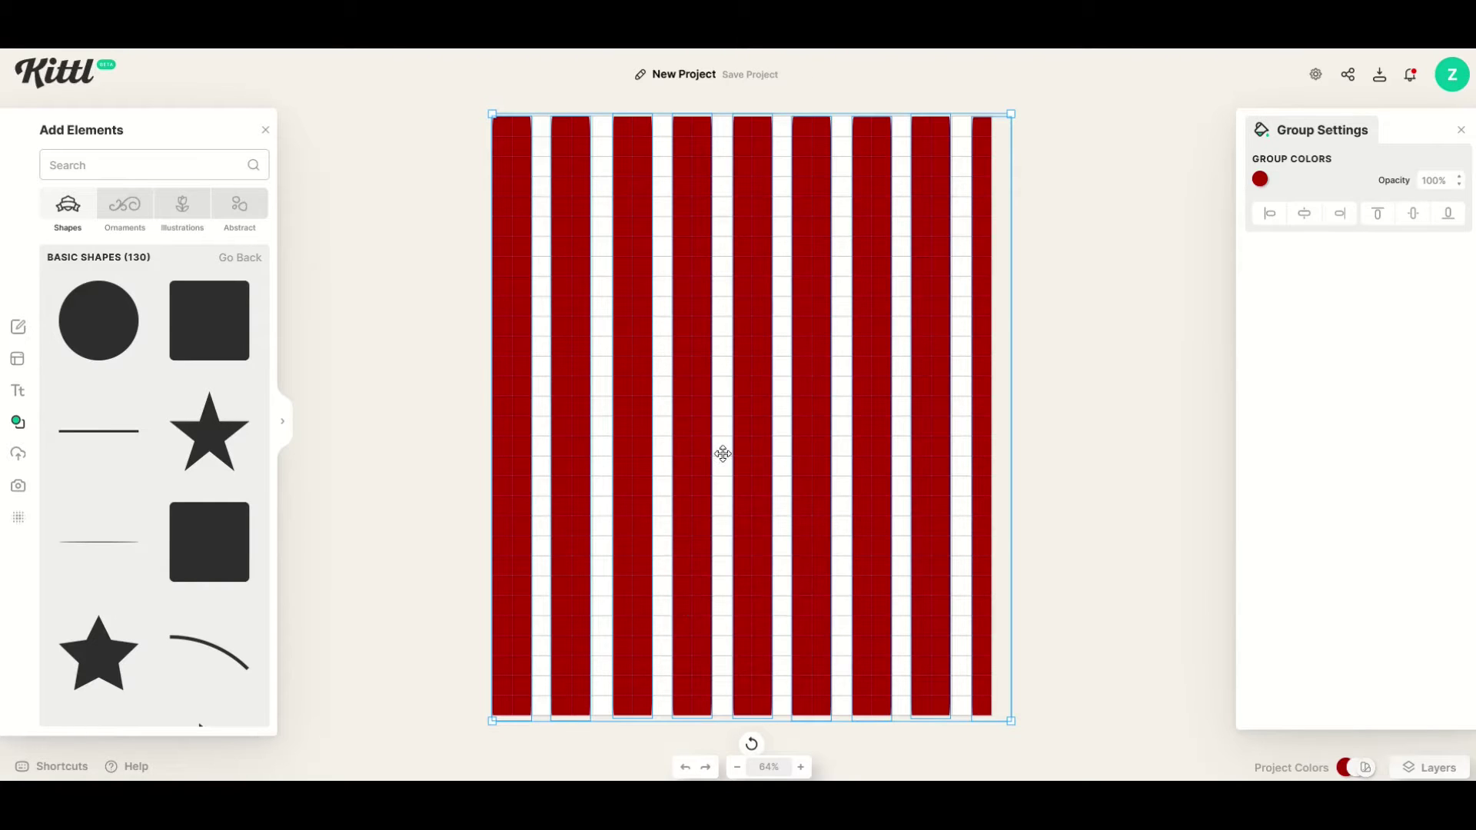
left_click(438, 361)
Nudge the stripe group left until the outer stripes are cut off evenly at both artboard edges
left_click(689, 435)
key("Left")
key("Left")
key("Left")
key("Left")
key("Left")
key("Left")
key("Left")
key("Left")
key("Left")
key("Left")
key("Left")
key("Left")
key("Left")
key("Left")
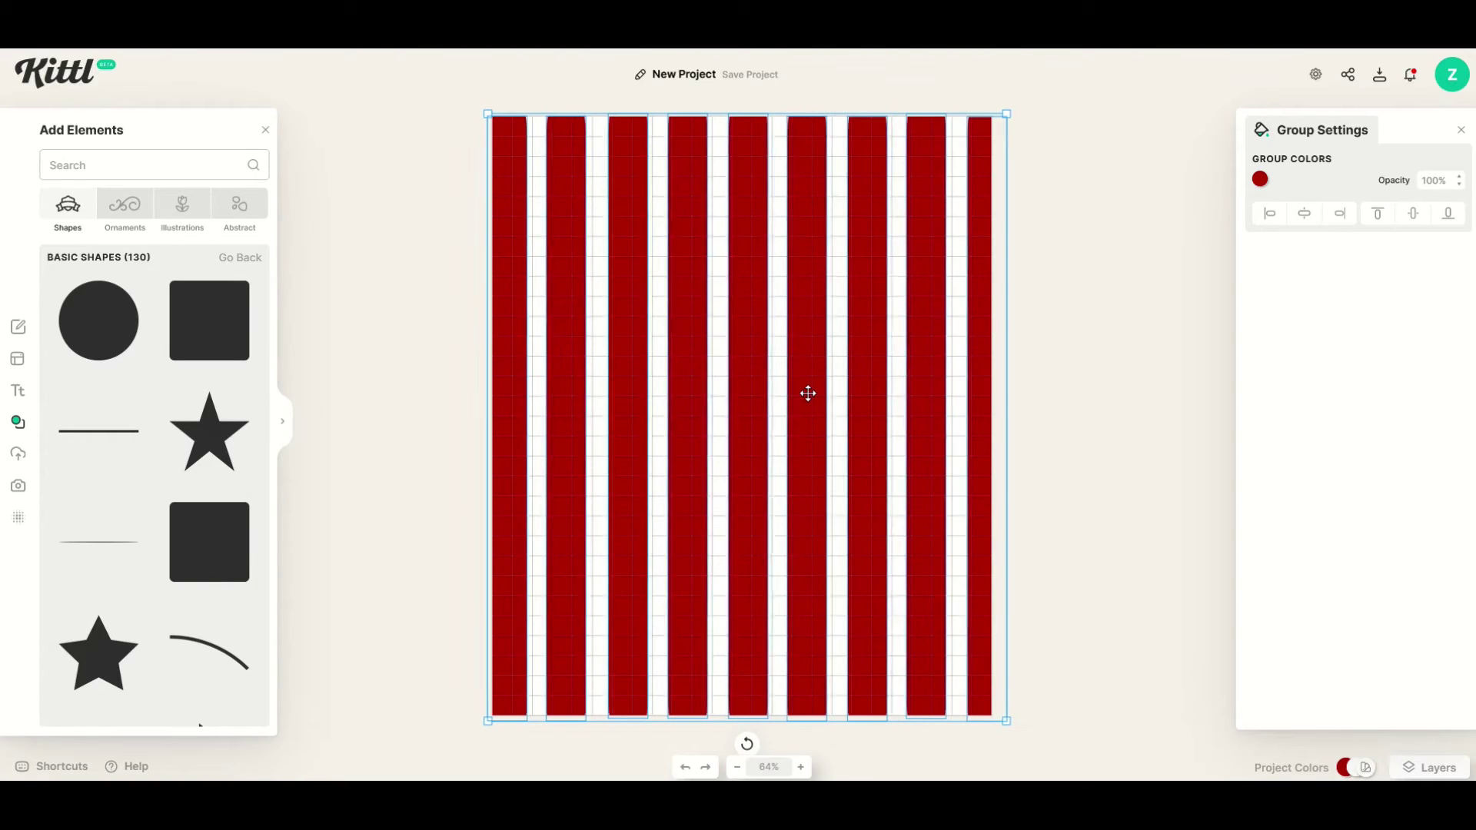
key("Left")
key("Left")
key("Left")
key("Left")
key("Left")
key("Left")
key("Left")
key("Left")
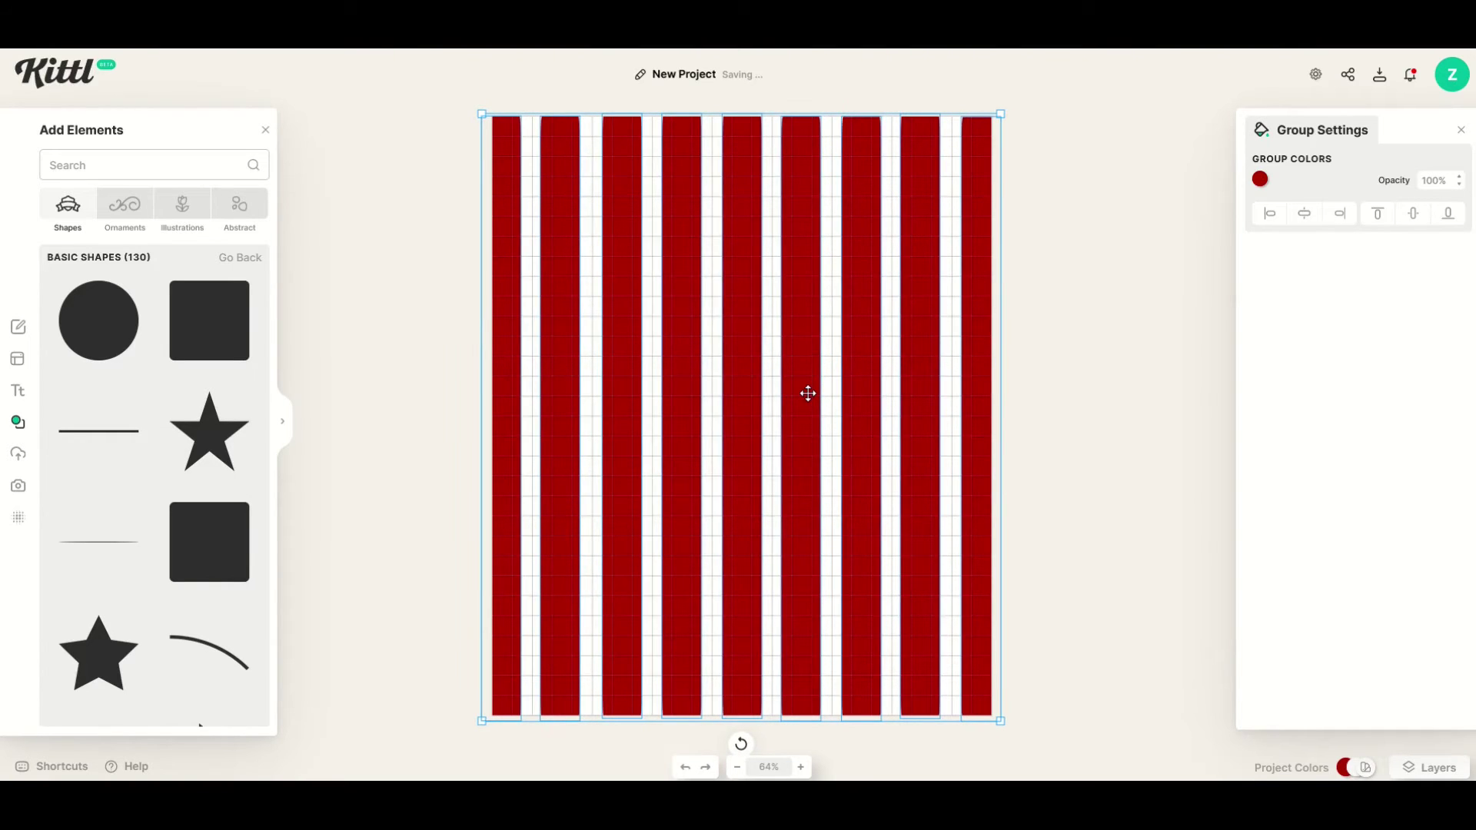
key("Right")
key("Right")
key("Right")
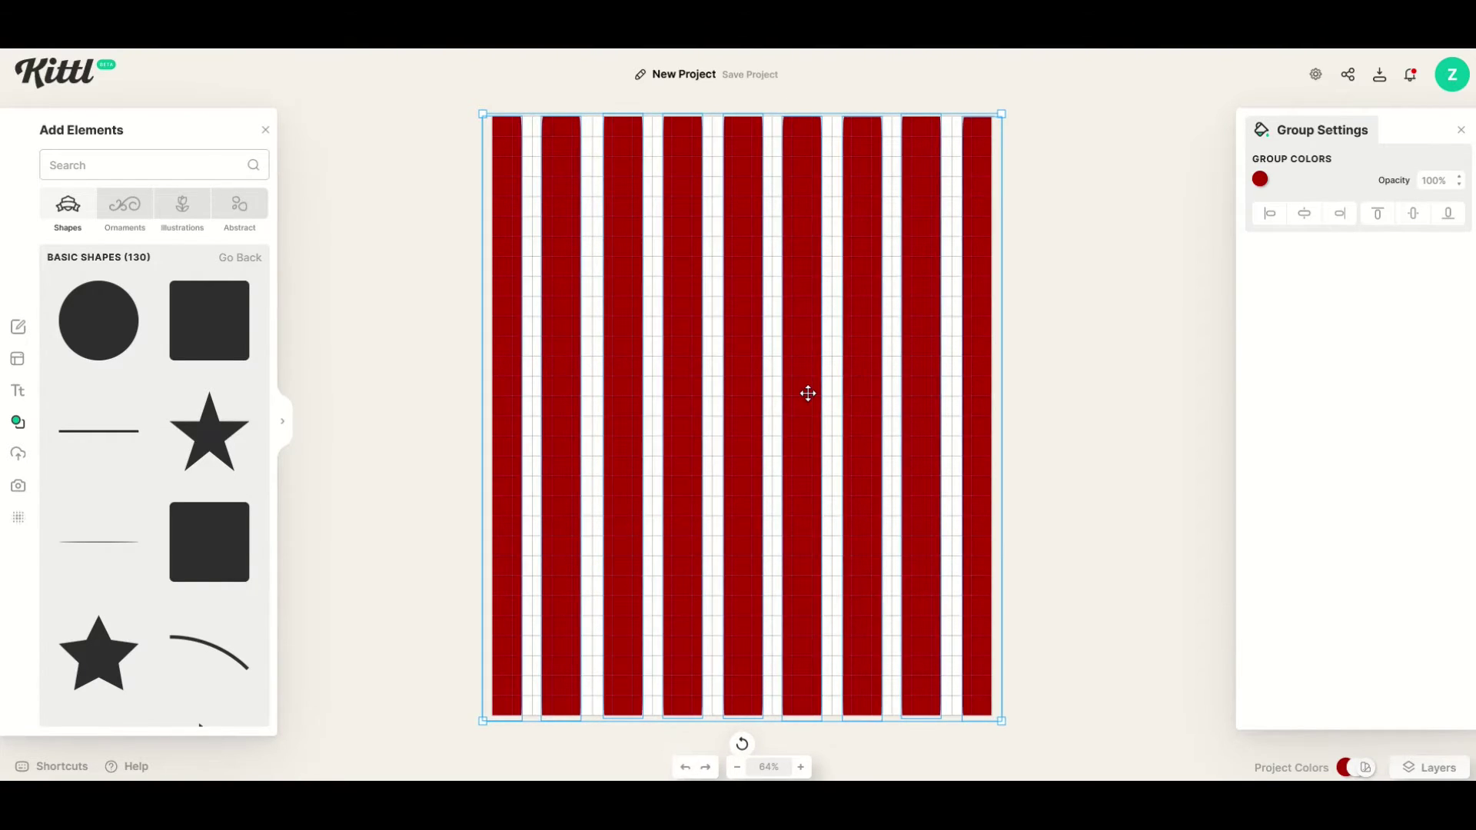
left_click(441, 408)
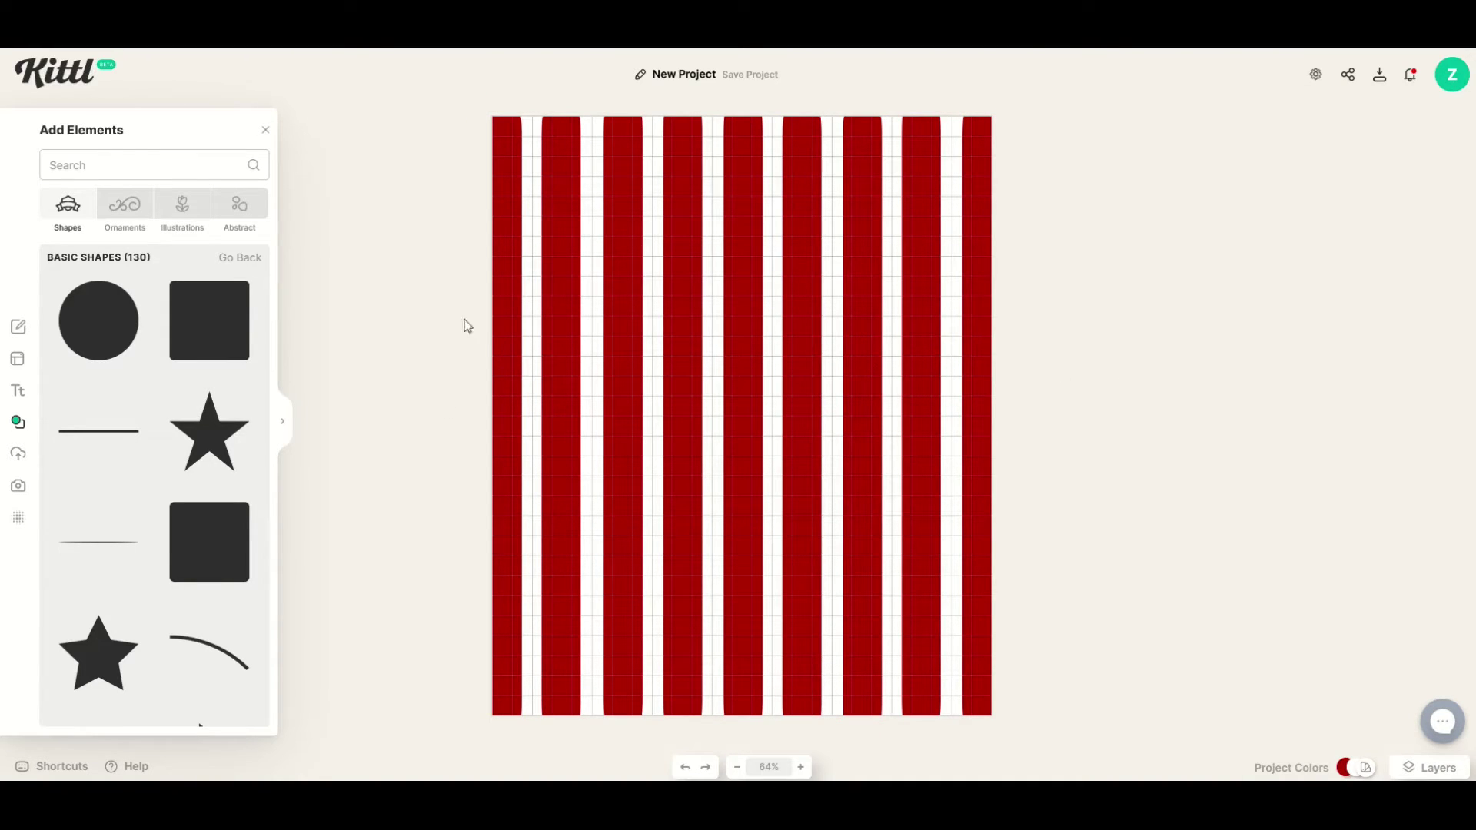
Add a dark square and stretch it into a full-width block covering about the bottom third of the artboard
left_click(206, 329)
left_click_drag(719, 415, 560, 620)
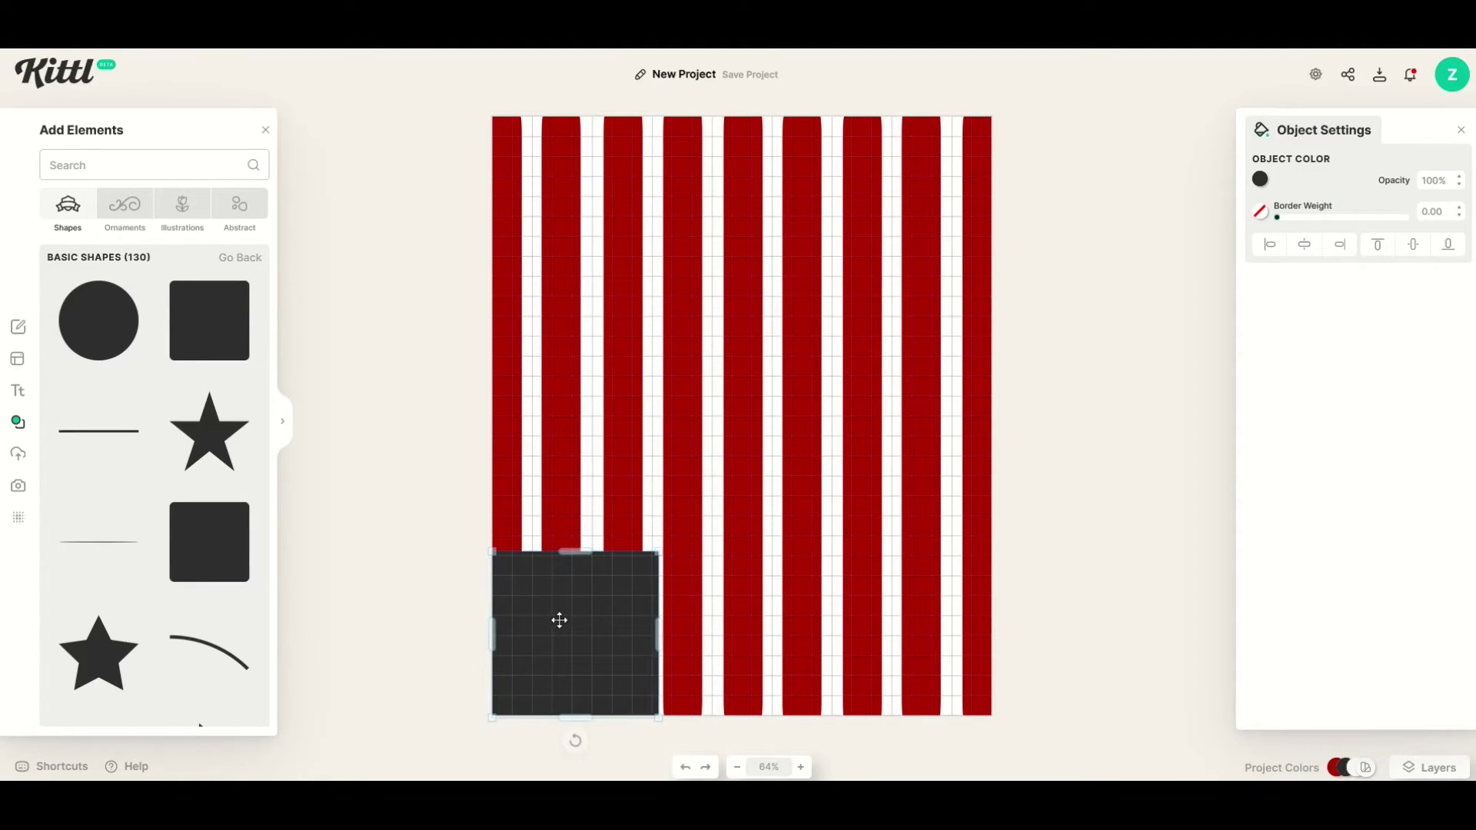
left_click_drag(656, 634, 994, 636)
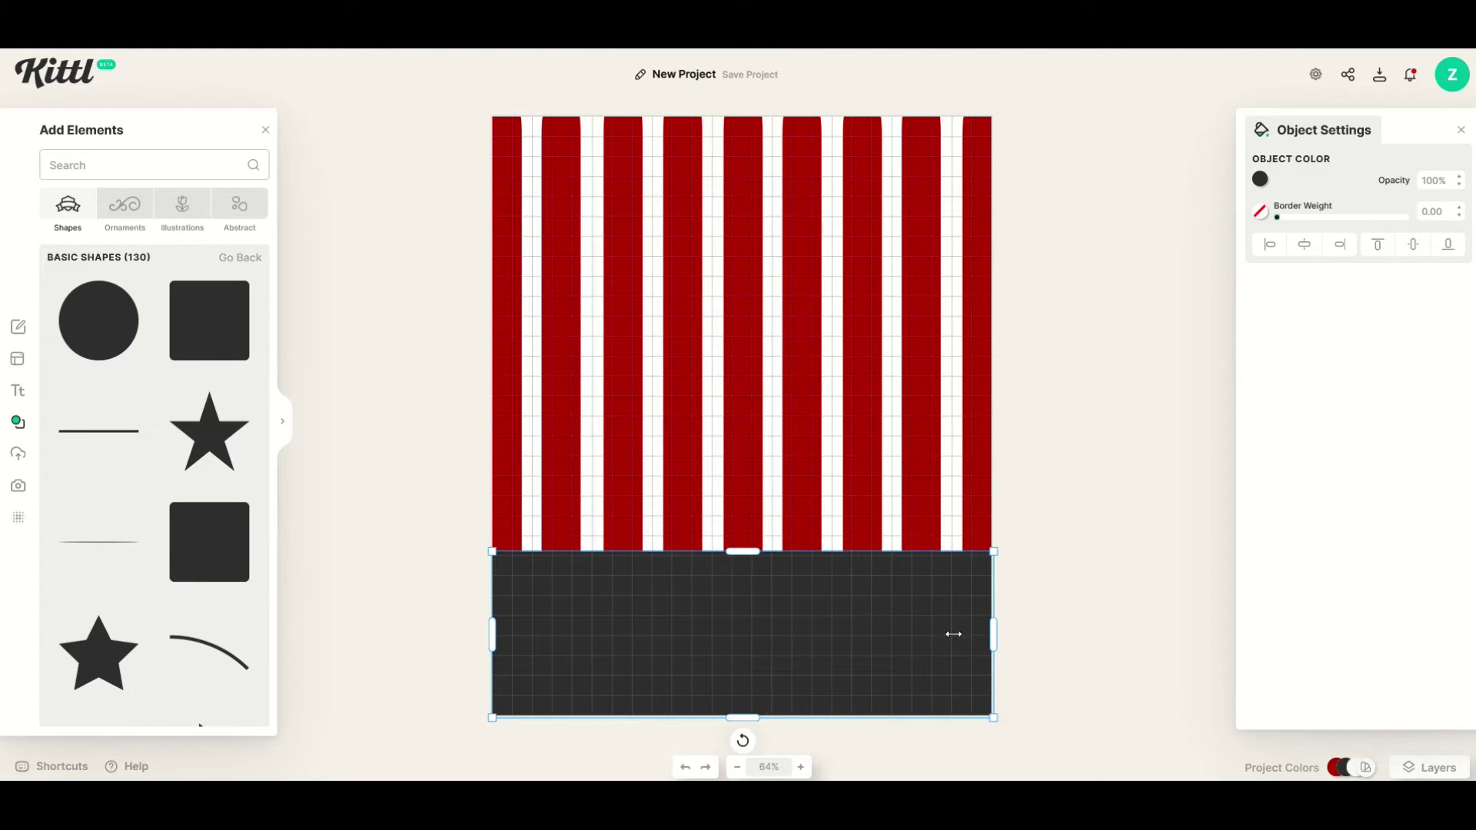
left_click_drag(740, 555, 751, 505)
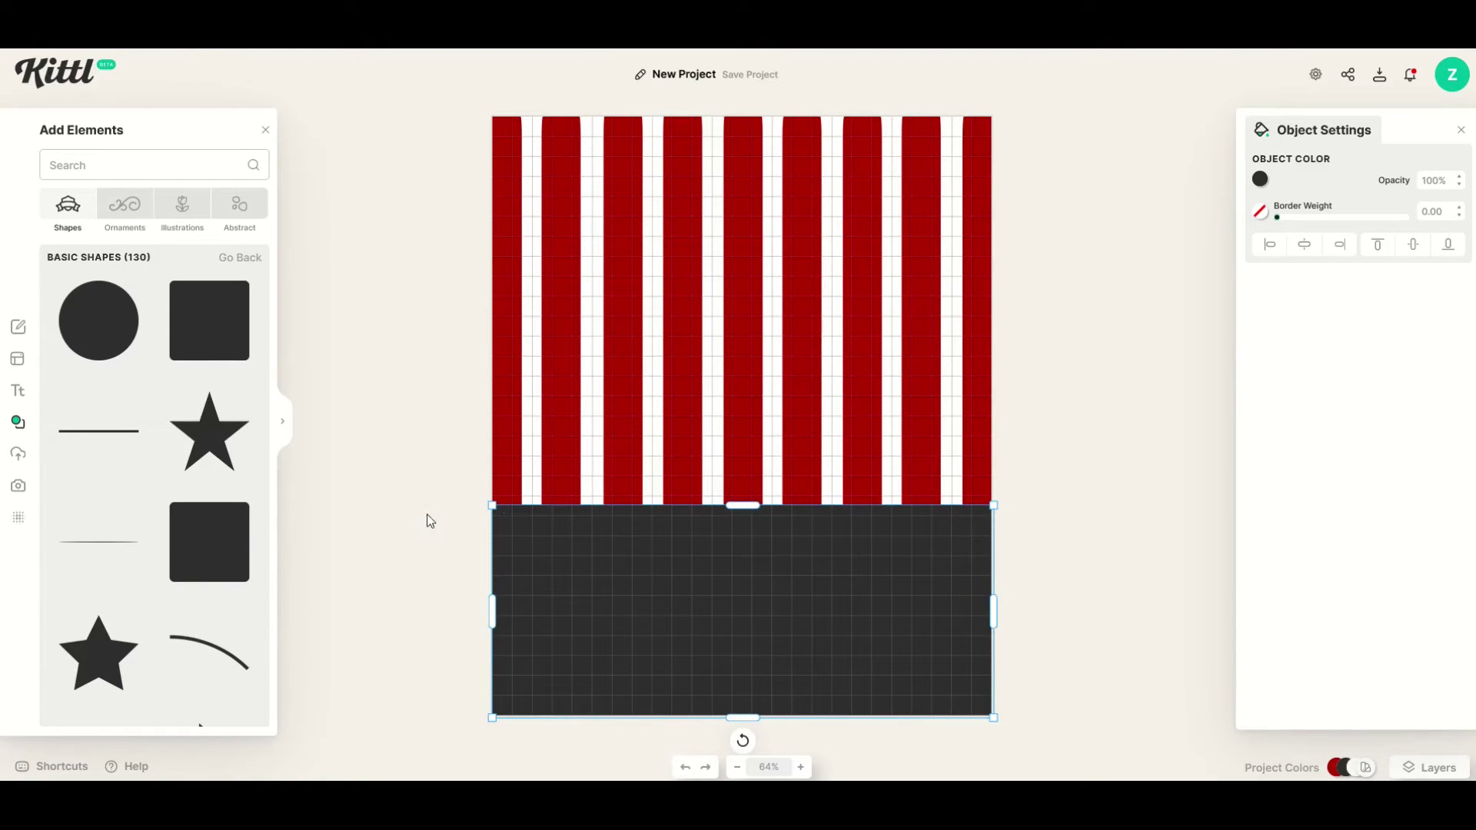
left_click(428, 517)
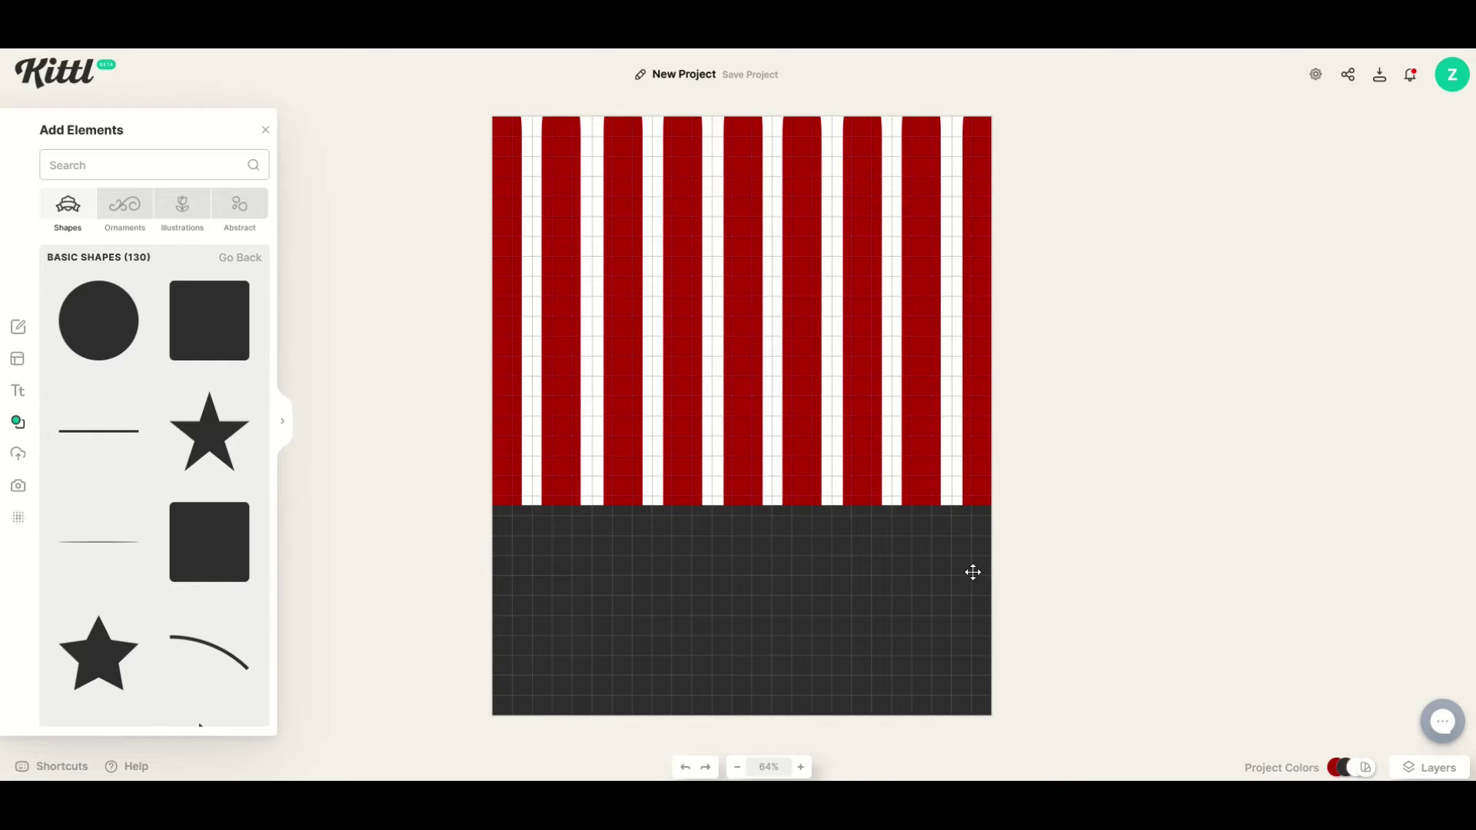
Turn off the artboard grid in the project settings
left_click(1316, 74)
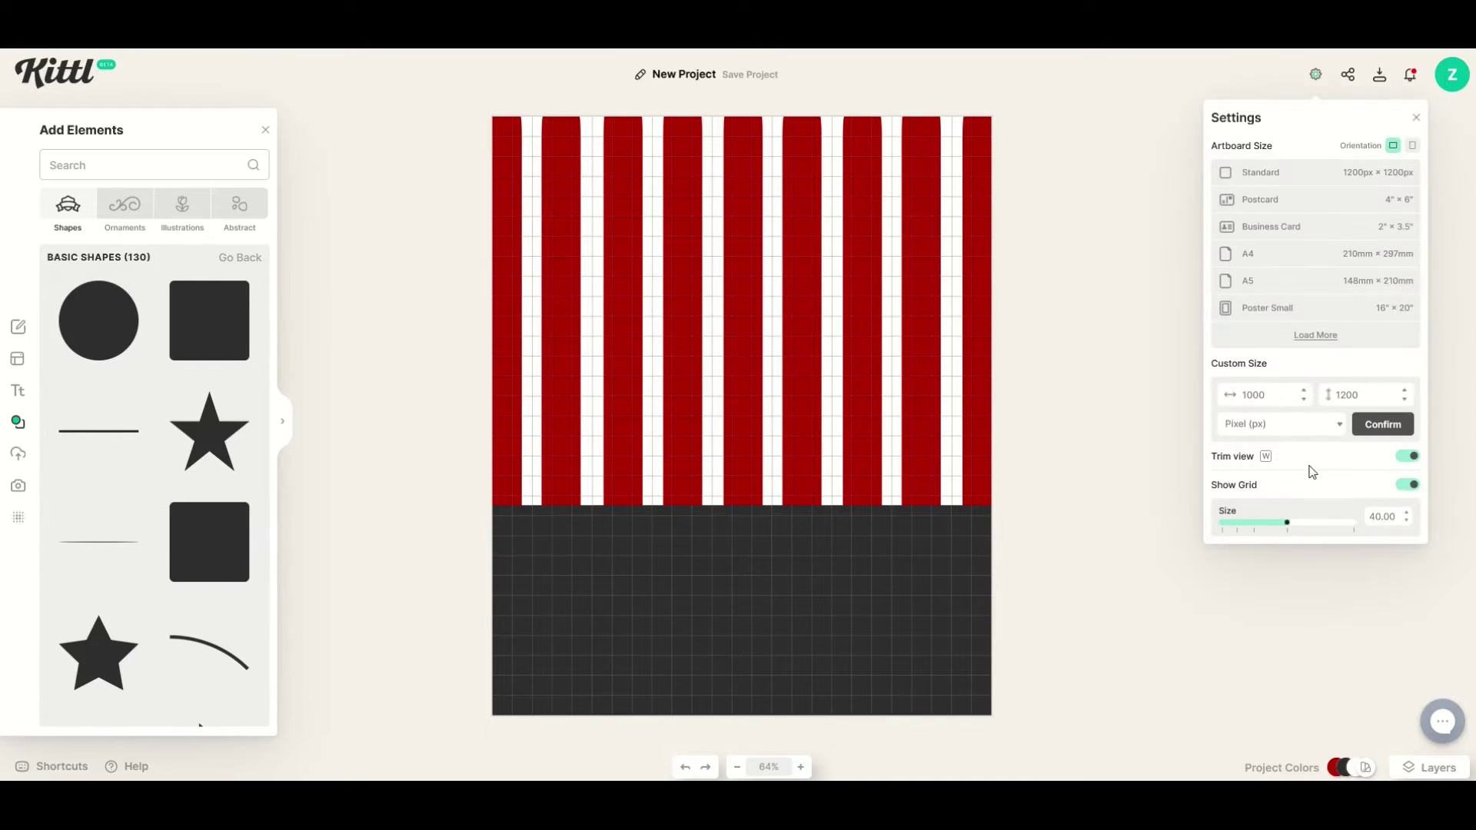
left_click(1411, 485)
left_click(346, 448)
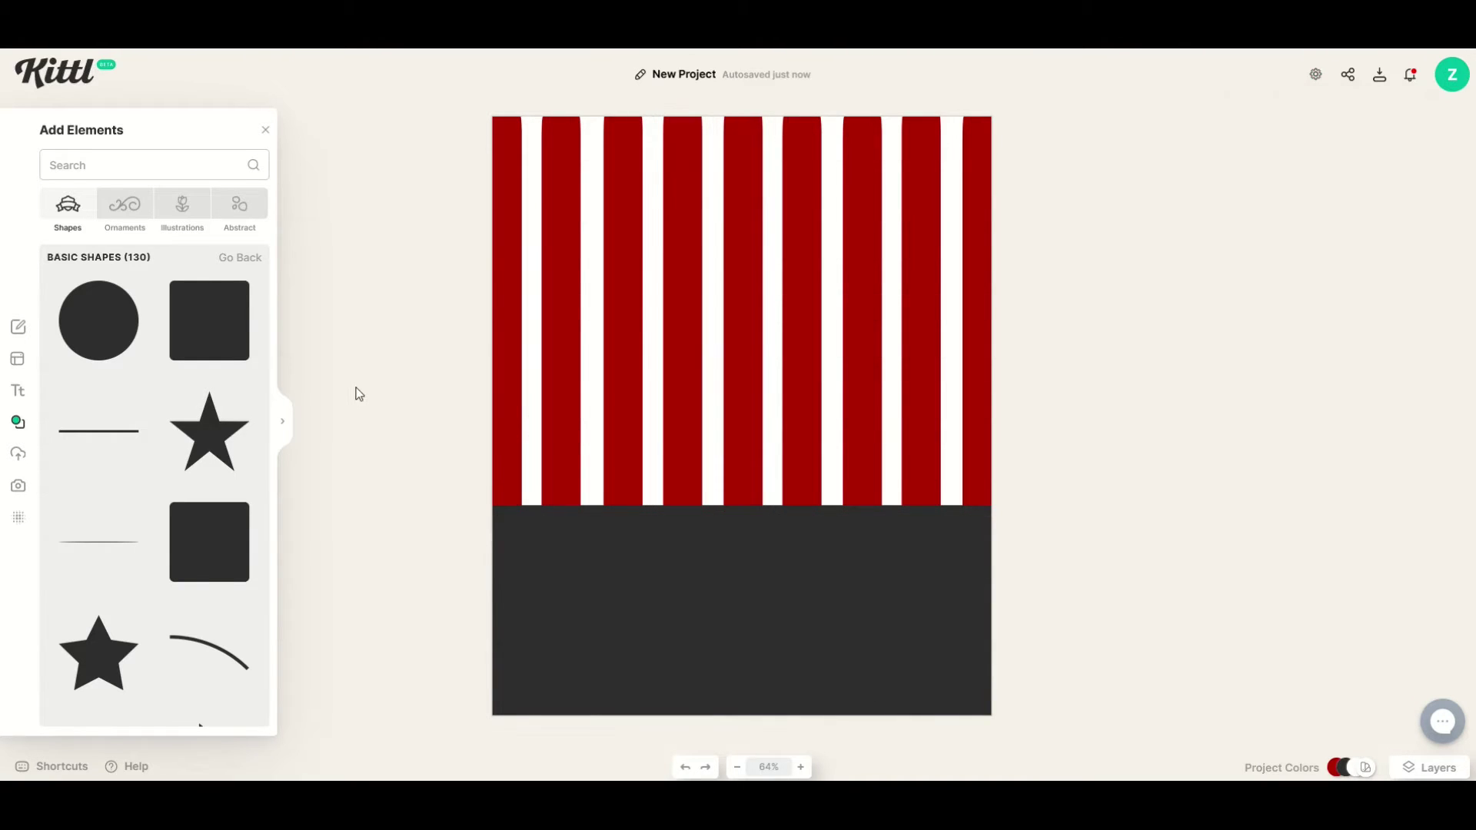
Search the elements for "airplane" and add the solid top-view jet silhouette with swept wings to the artboard
left_click(57, 161)
type("aori")
key("BackSpace")
type("irplane")
scroll(162, 353, "down", 10)
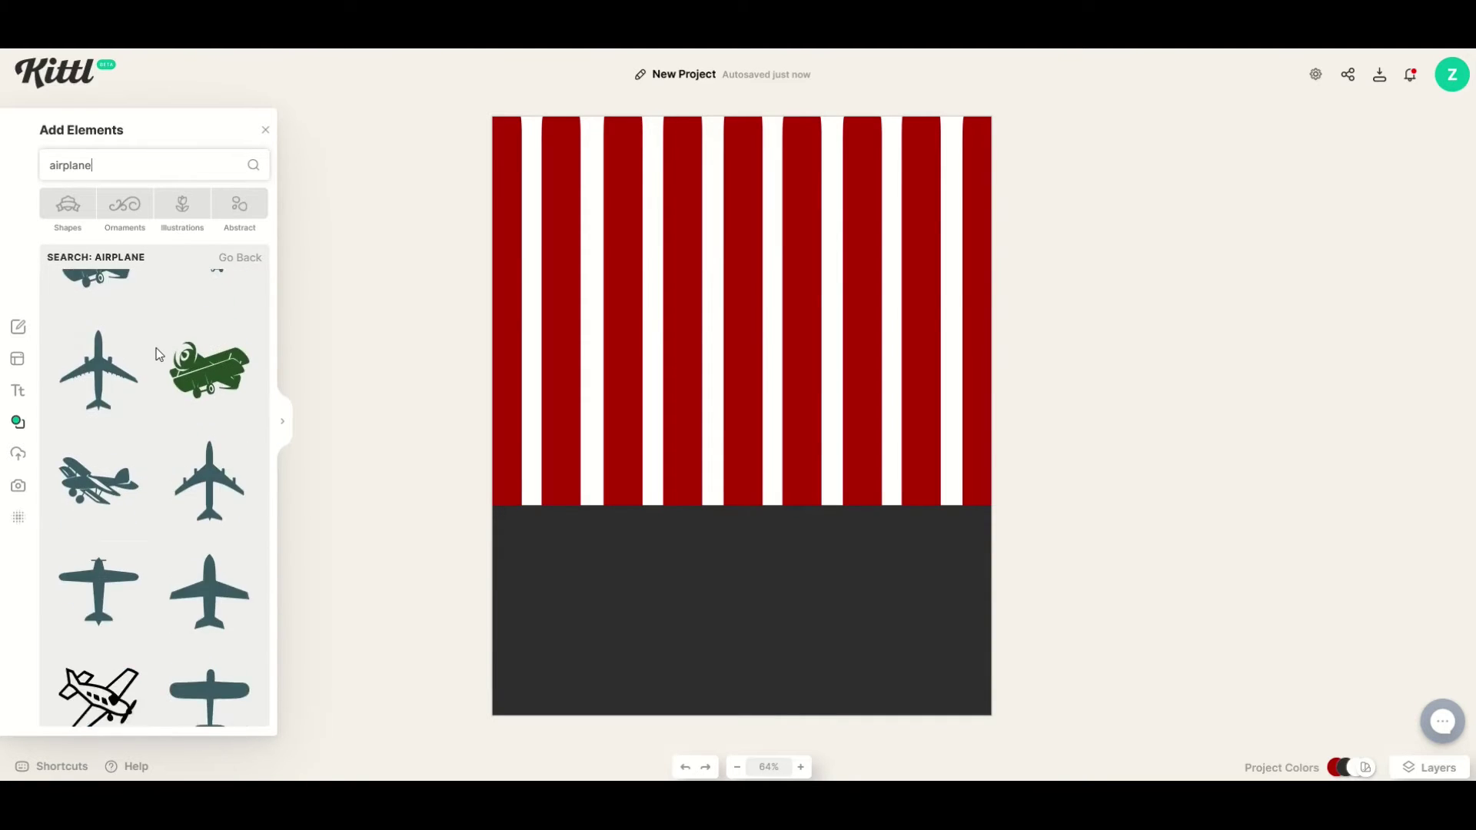
scroll(156, 354, "down", 2)
left_click(209, 499)
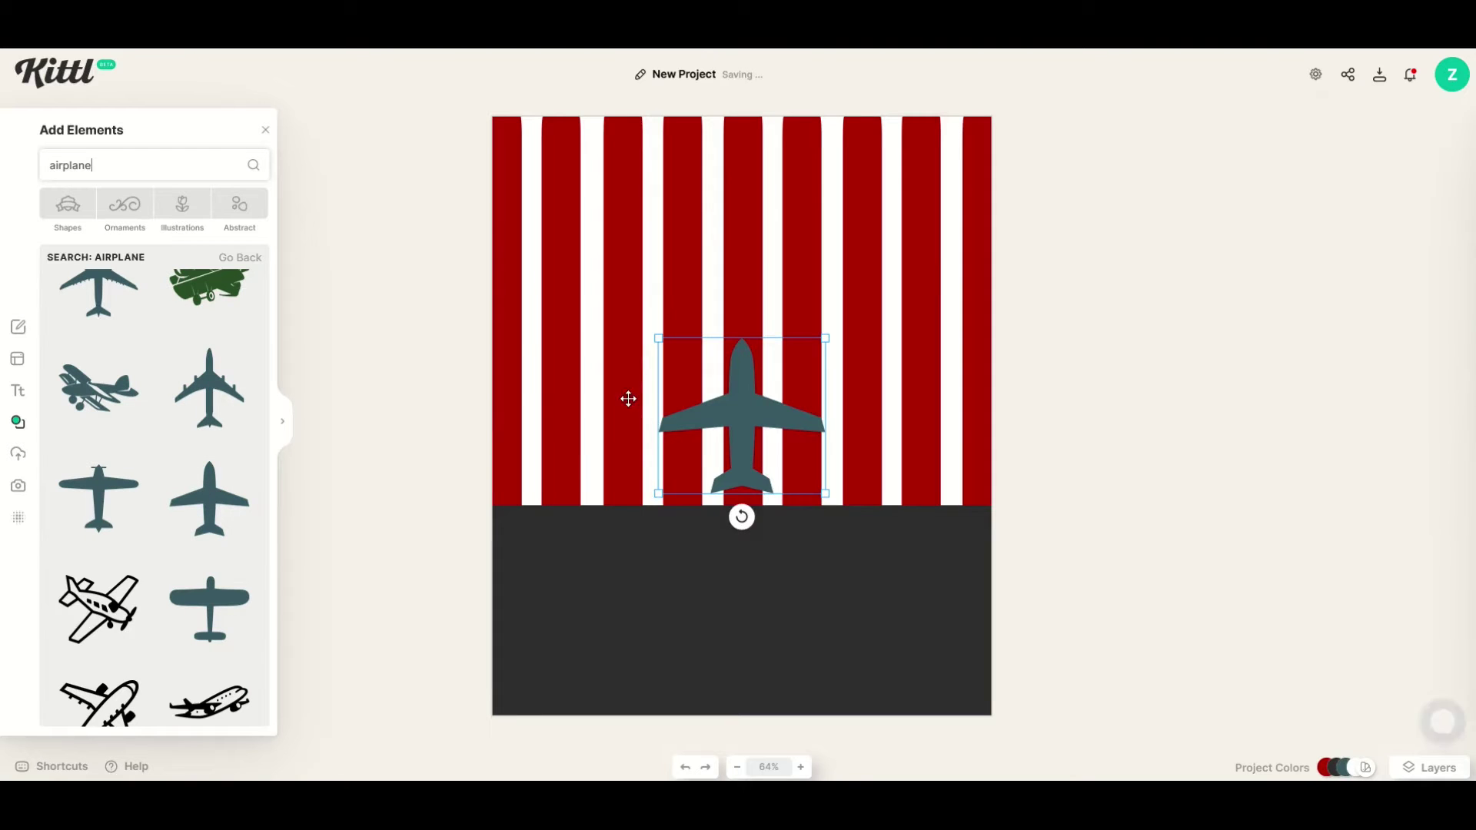
Shrink the airplane to roughly half its size, centre it horizontally and place it near the artboard's upper edge
left_click_drag(730, 415, 736, 209)
left_click_drag(660, 301, 736, 395)
left_click(1304, 244)
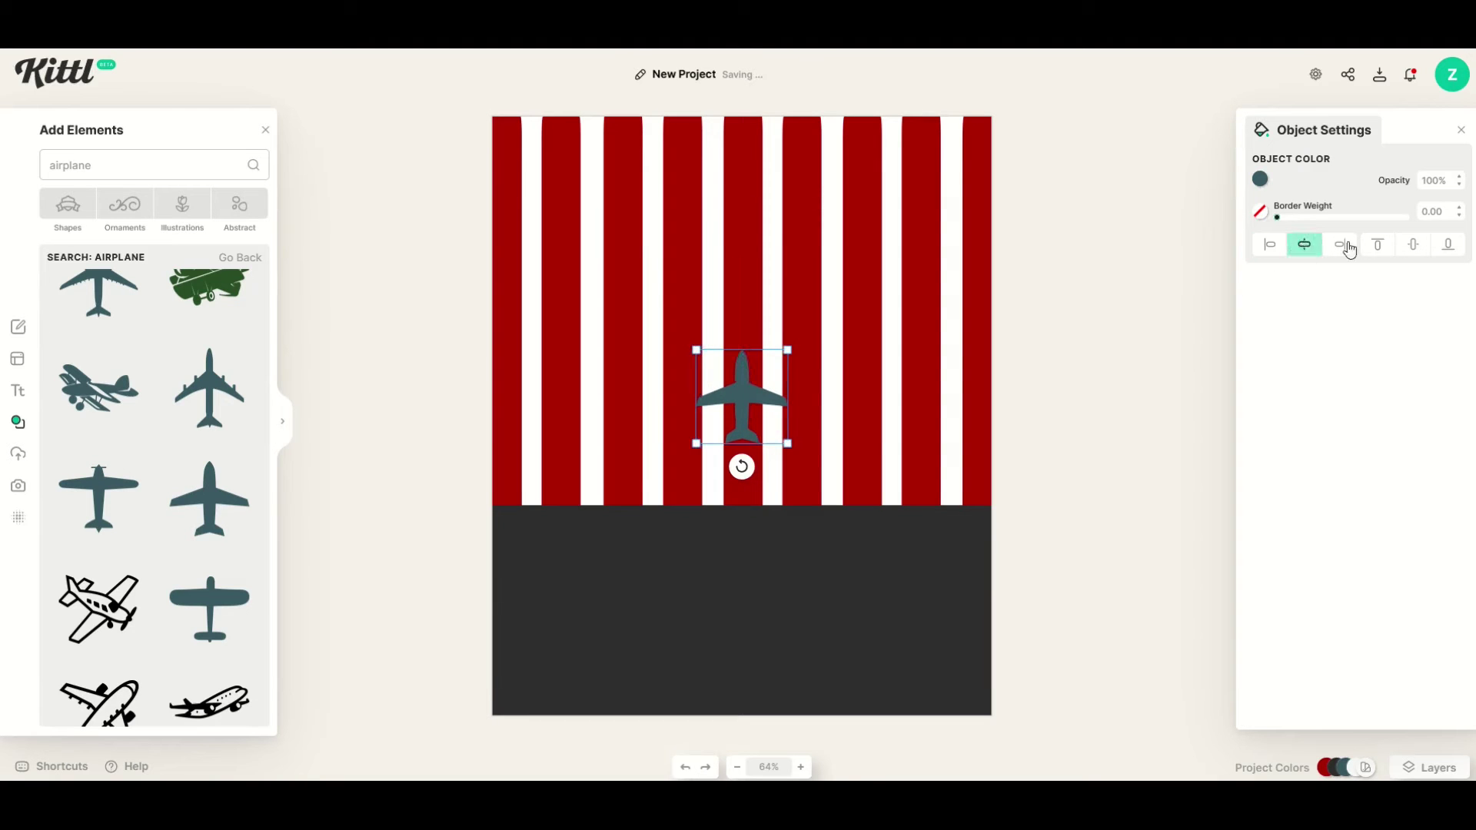
left_click(1412, 246)
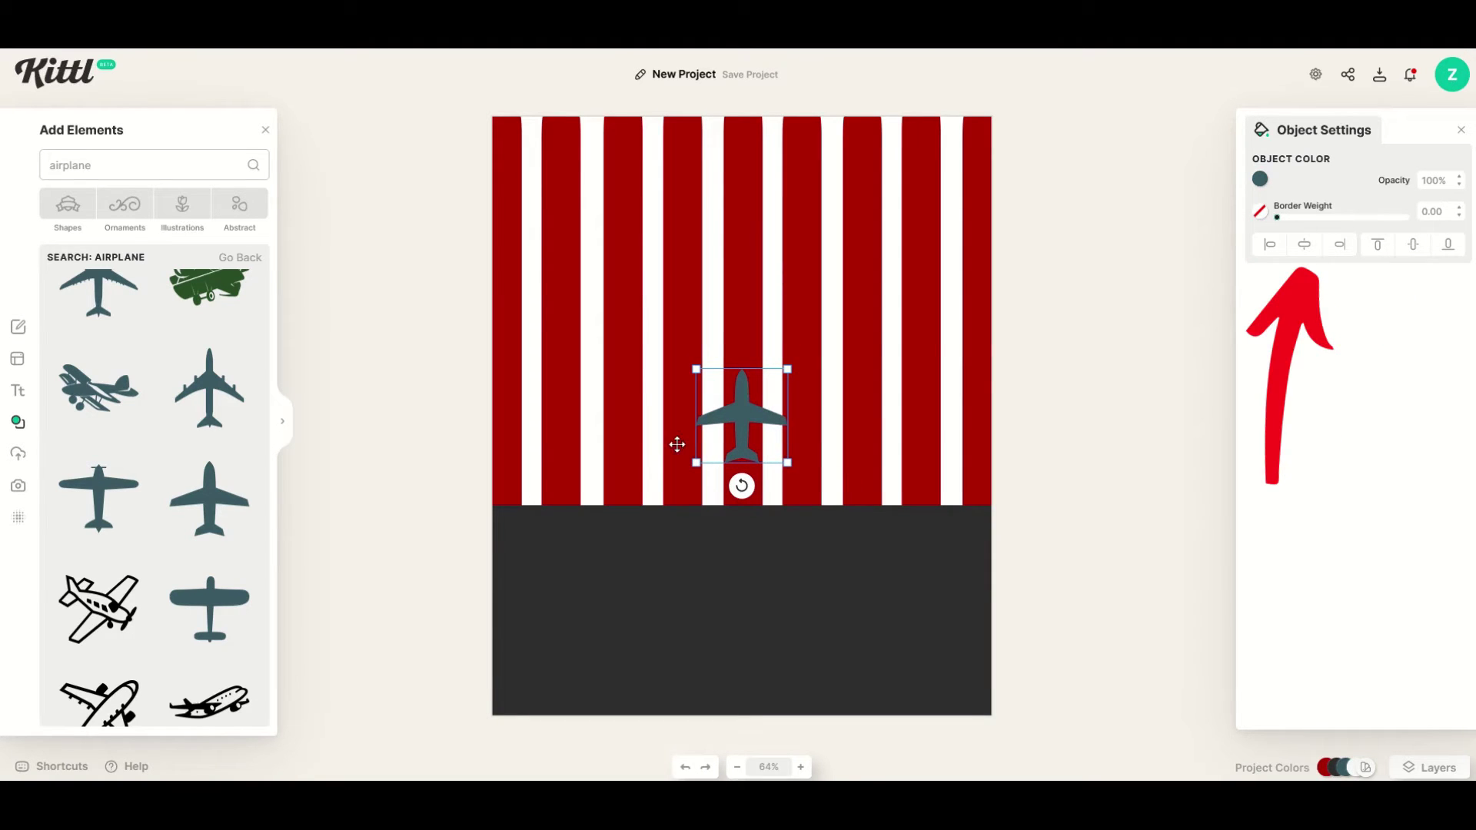
left_click_drag(741, 392, 745, 224)
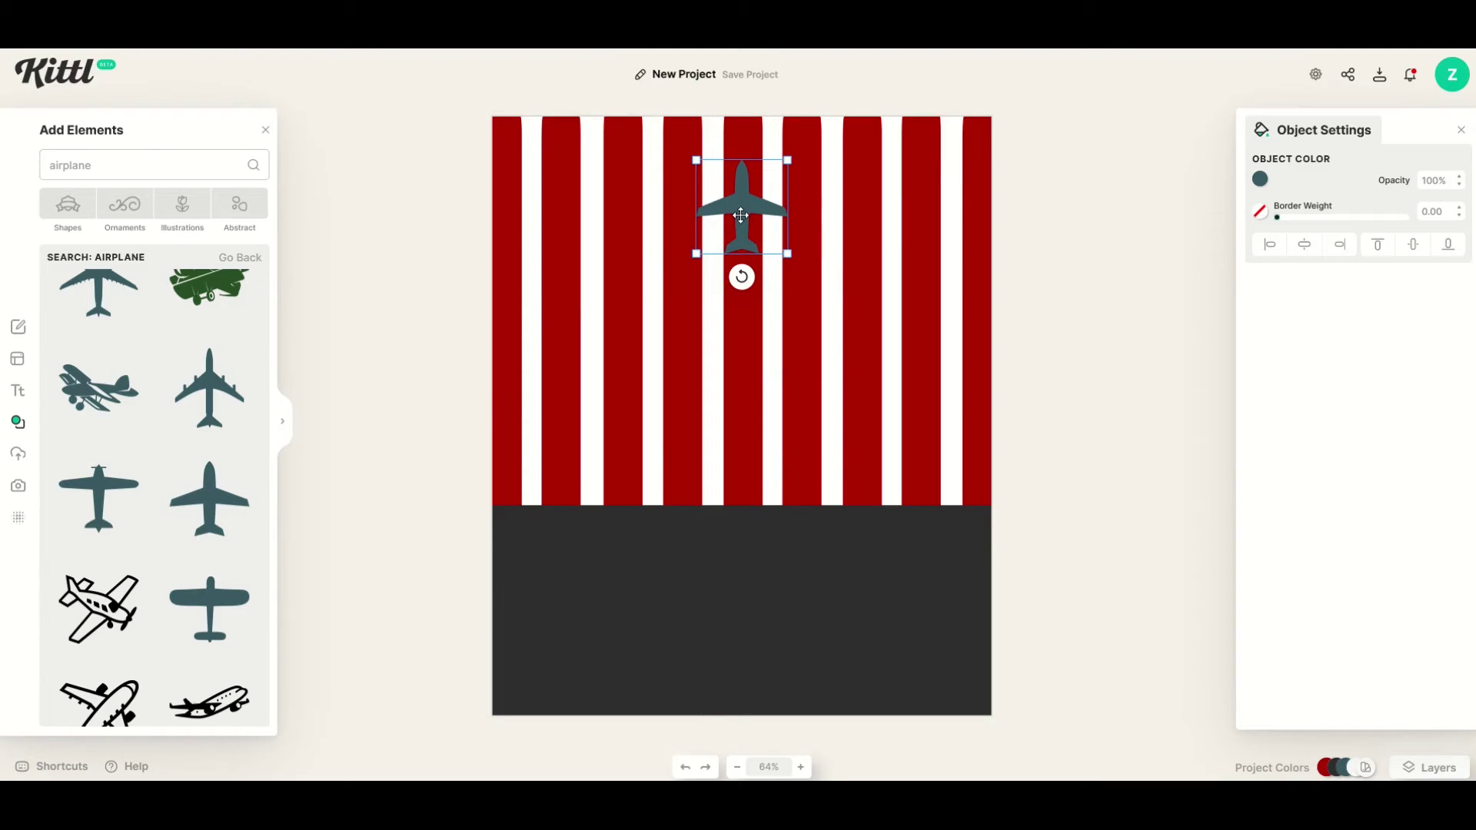
Duplicate the airplane three times and stack the copies beneath it in a vertical column
key("ctrl+v")
left_click_drag(741, 215, 753, 518)
key("ctrl+v")
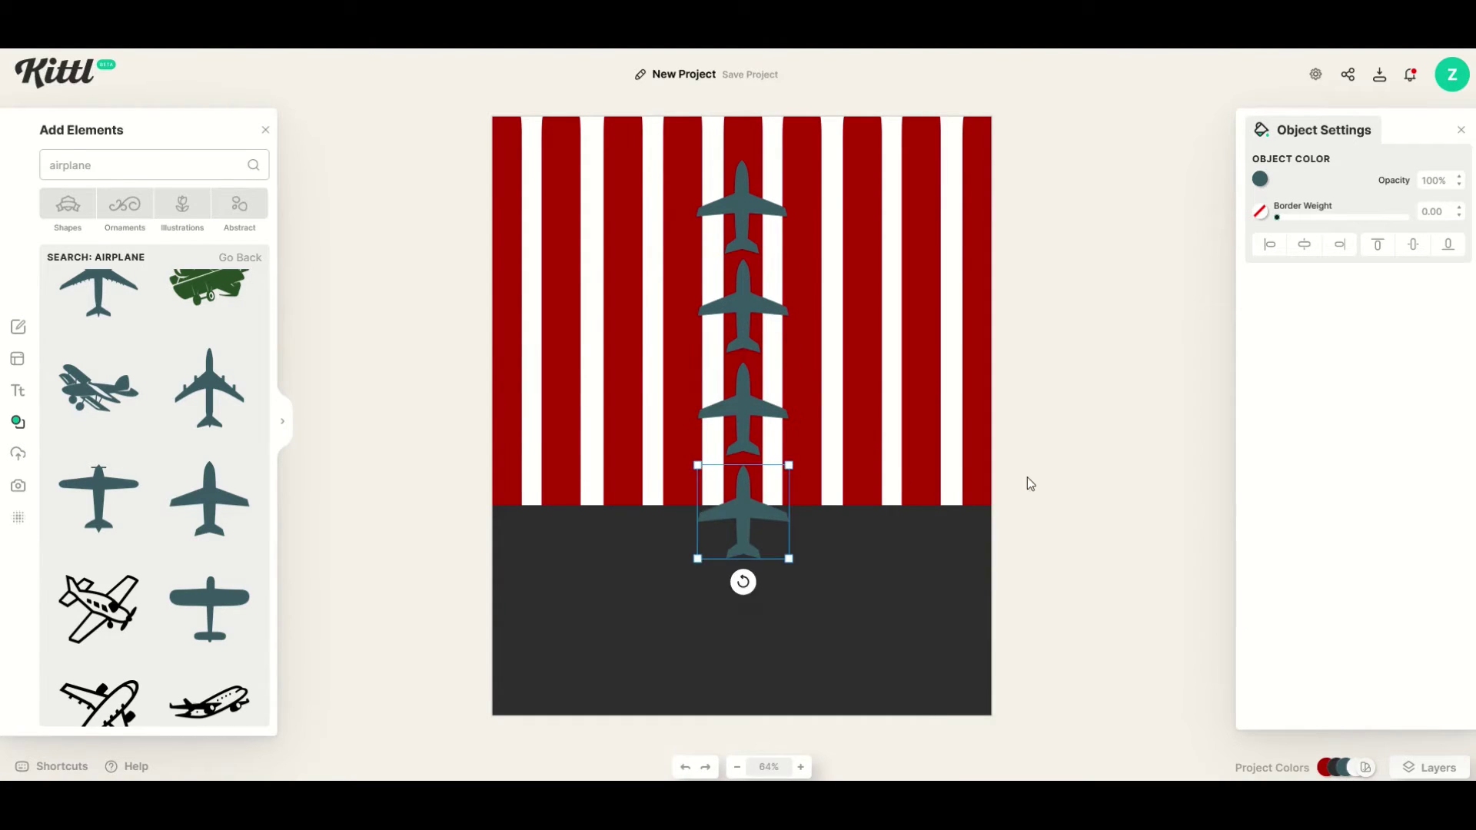
left_click(1028, 481)
Scale down the three lower airplanes so that each is slightly smaller than the one above it
left_click(741, 314)
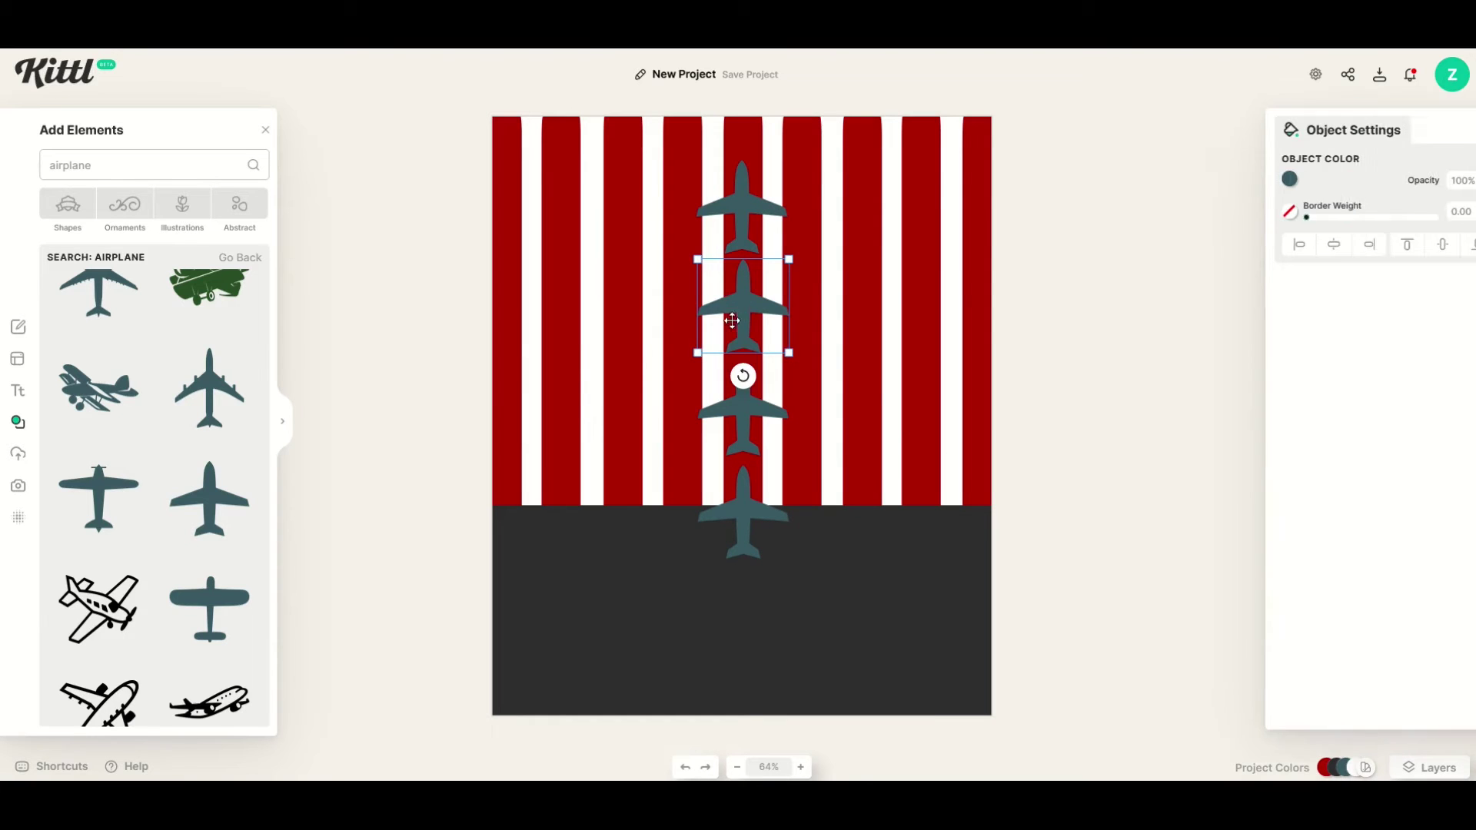
left_click_drag(696, 352, 711, 339)
left_click(713, 436)
left_click_drag(697, 452, 712, 437)
left_click(731, 538)
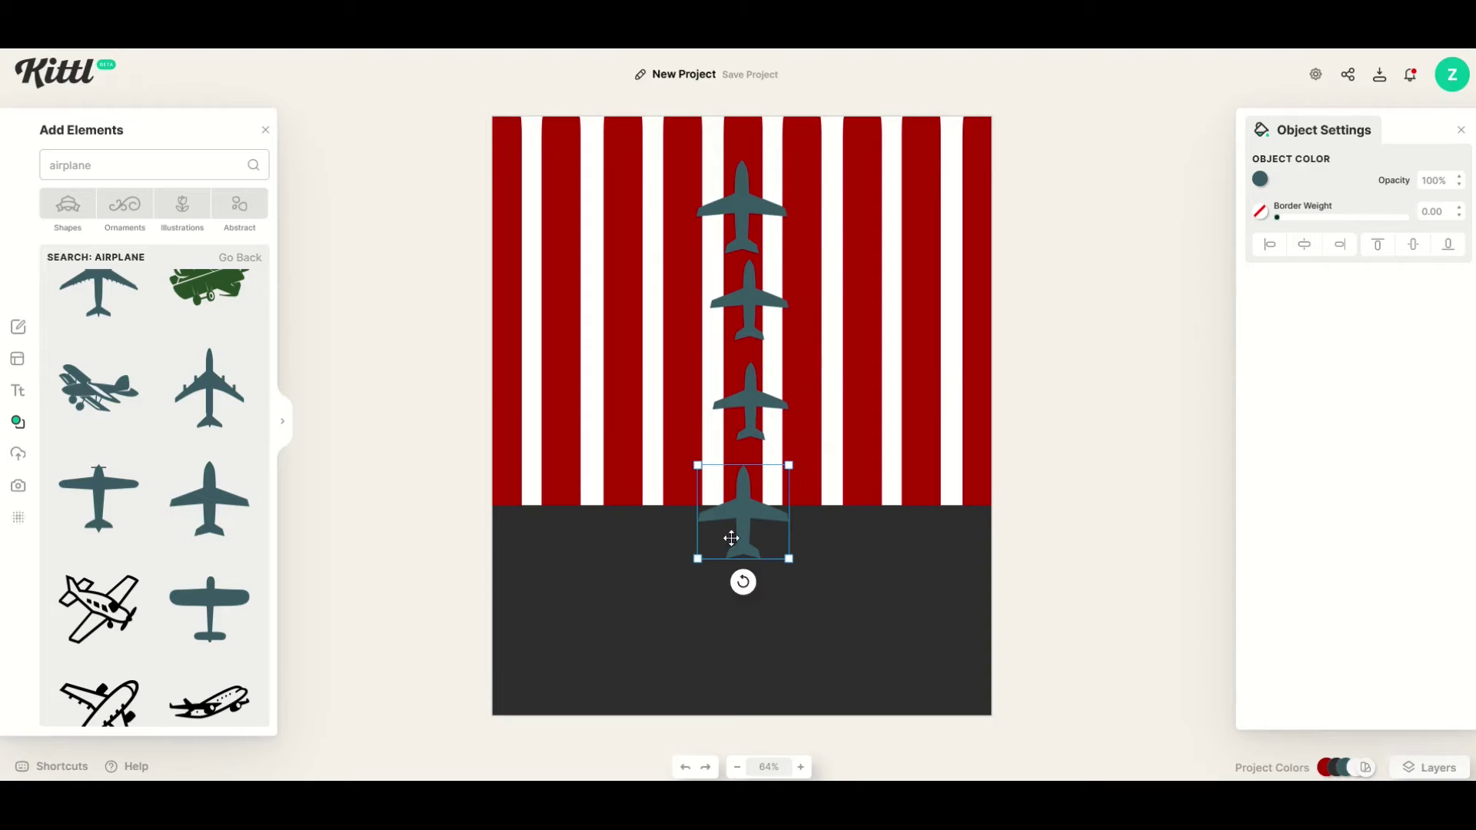
left_click_drag(699, 559, 714, 536)
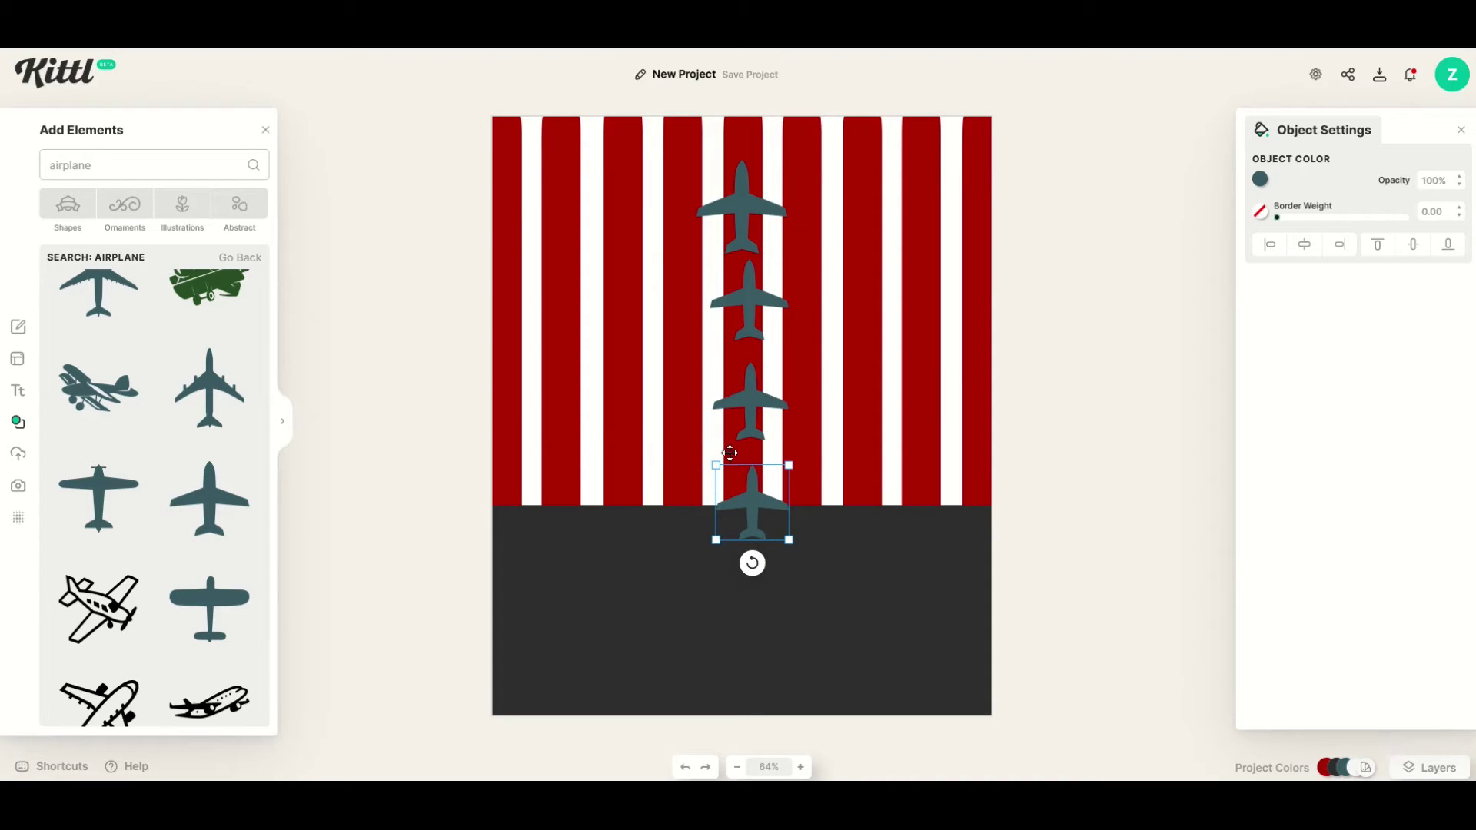
Centre-align the four airplanes horizontally and recolour them bright cyan
left_click(737, 227)
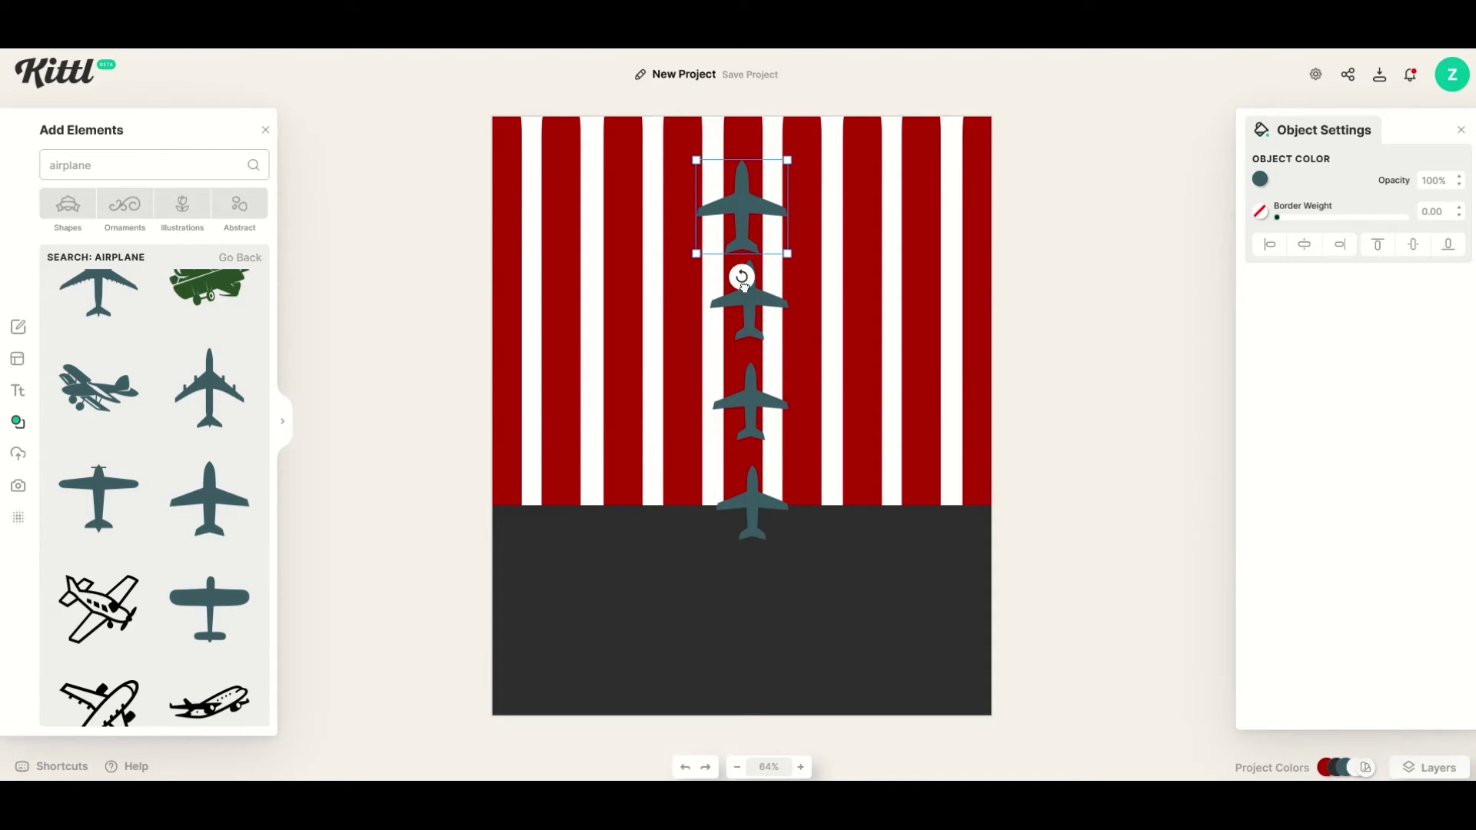
left_click(747, 307, "shift")
left_click(743, 406, "shift")
left_click(768, 492, "shift")
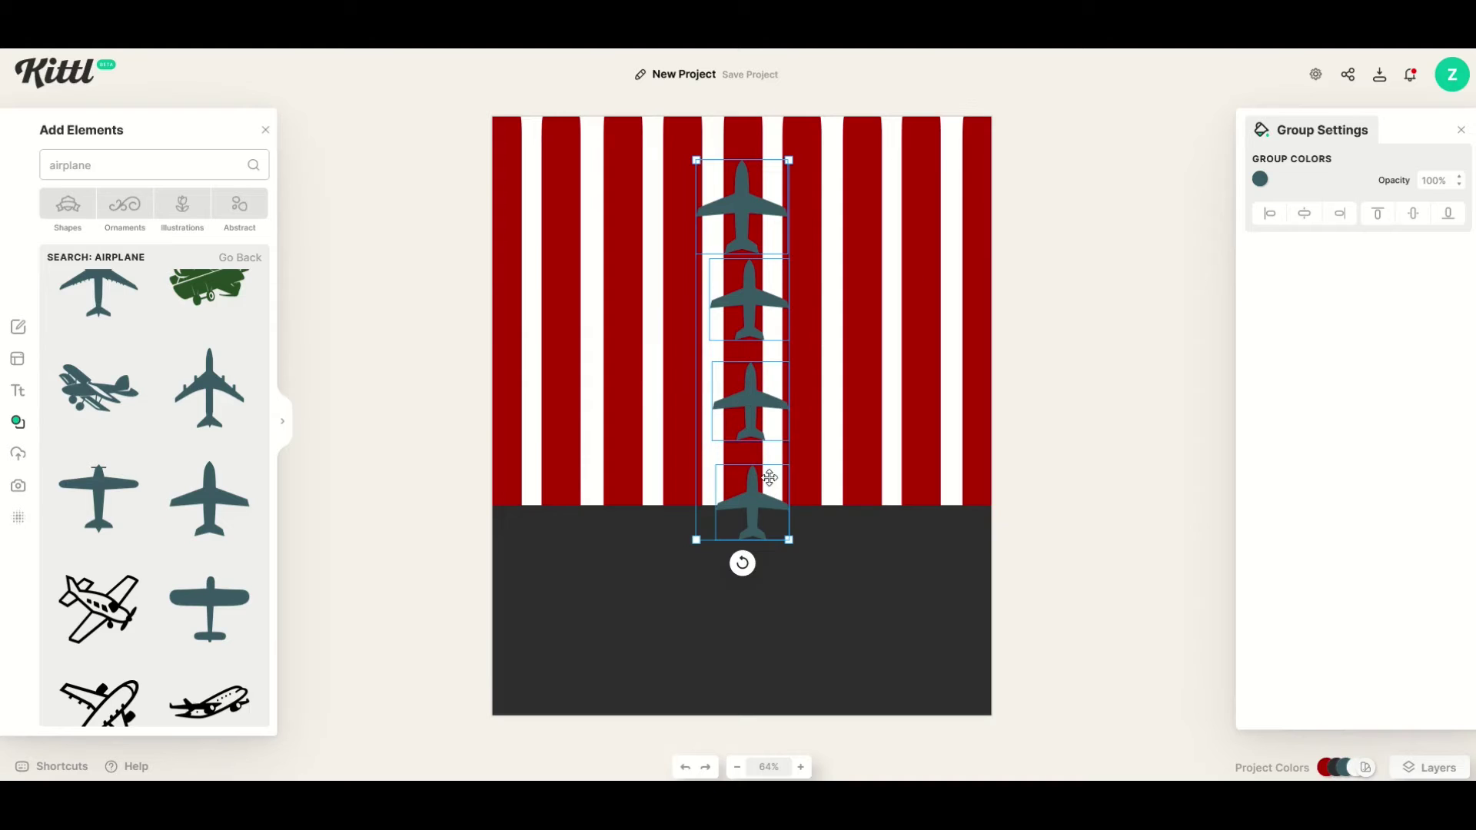
left_click(1301, 218)
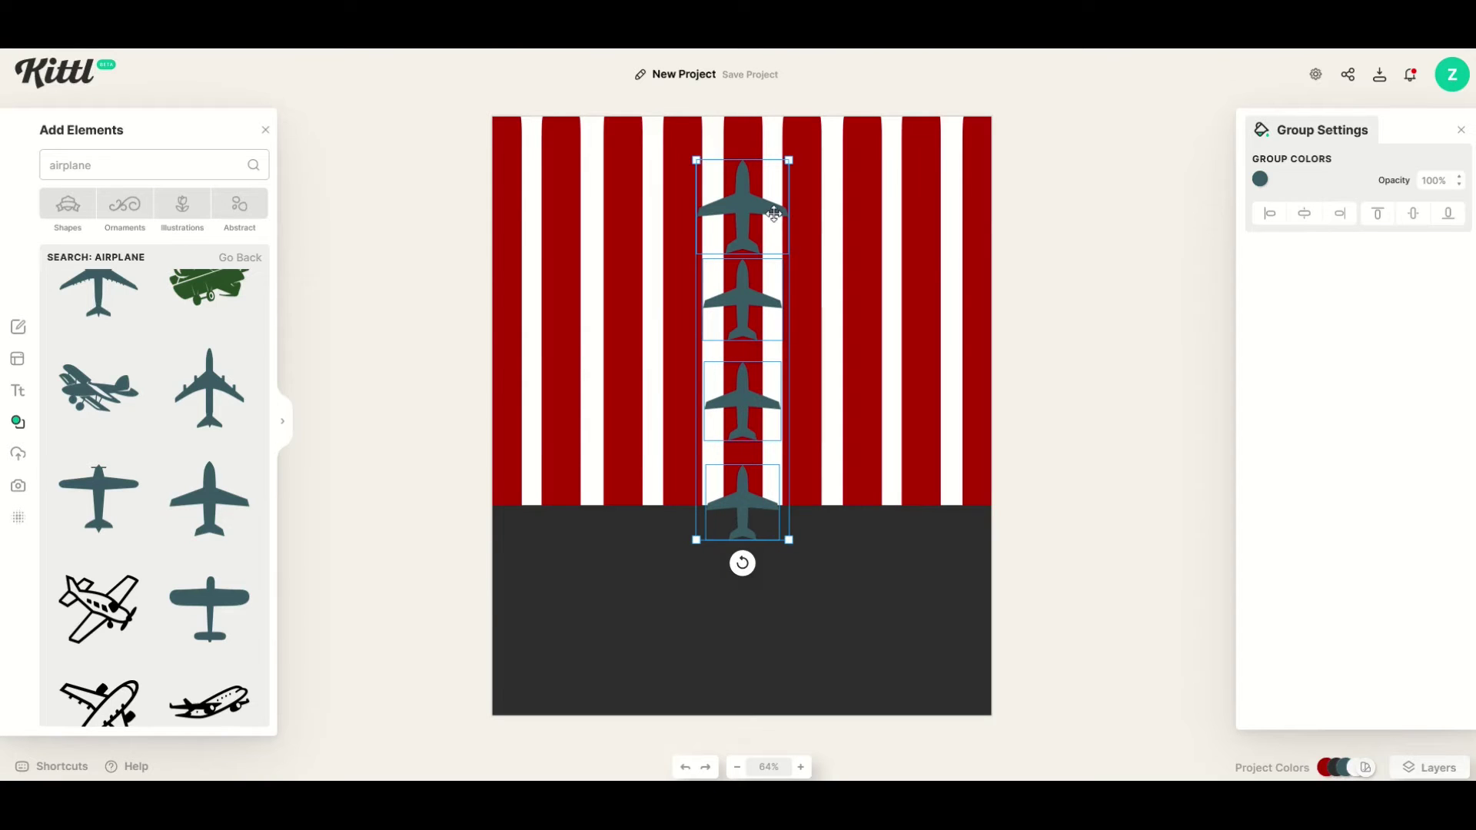
left_click(1258, 180)
left_click(1225, 203)
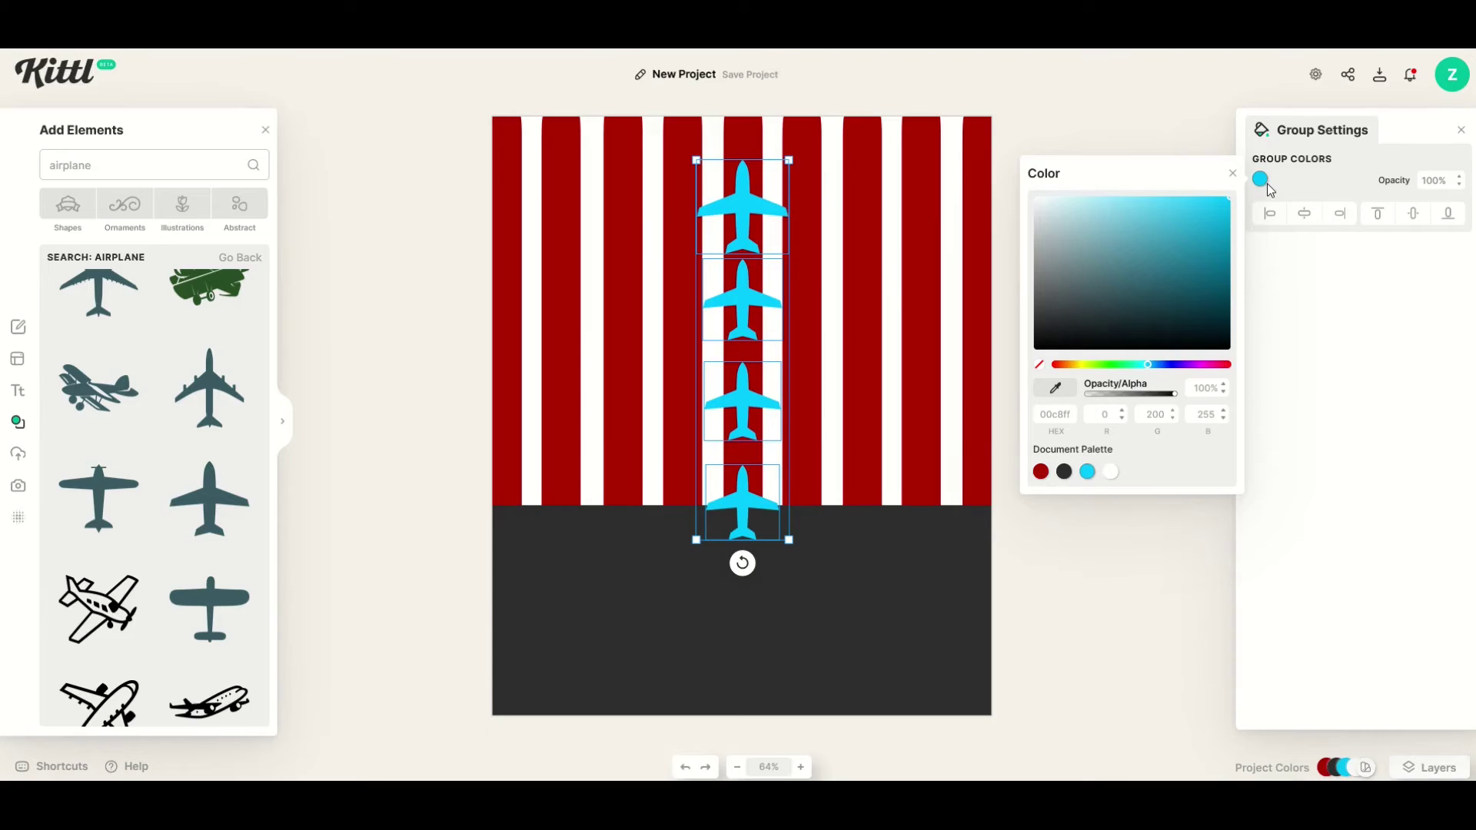
Tighten the vertical gaps between the airplanes and group all four into one column
left_click(738, 207)
mouse_move(738, 215)
left_mouse_down()
mouse_move(740, 181)
mouse_move(740, 208)
left_mouse_up()
left_click(742, 304, "shift")
left_click(746, 405, "shift")
left_click(745, 465, "shift")
right_click(748, 470)
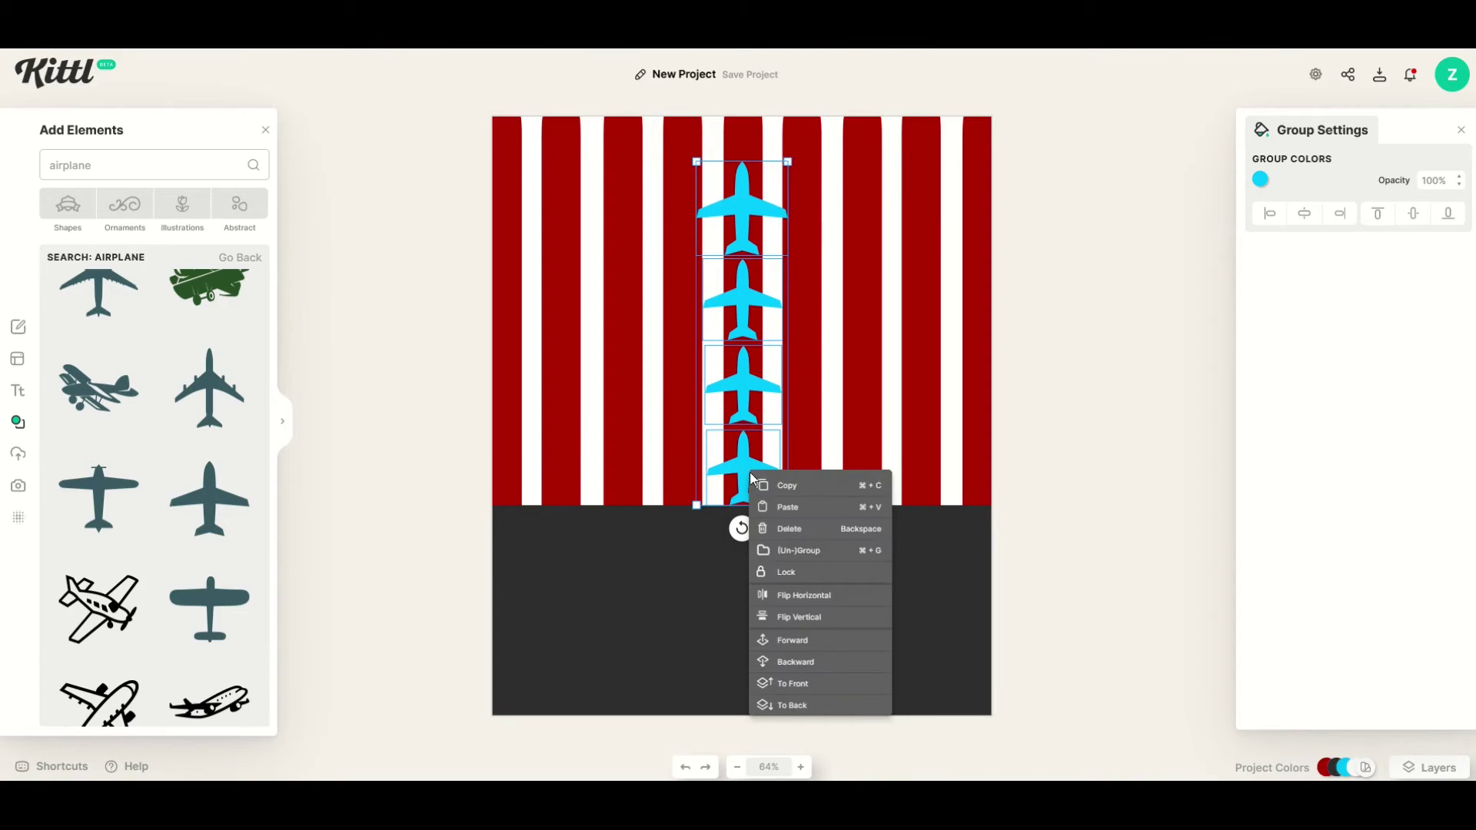
left_click(799, 565)
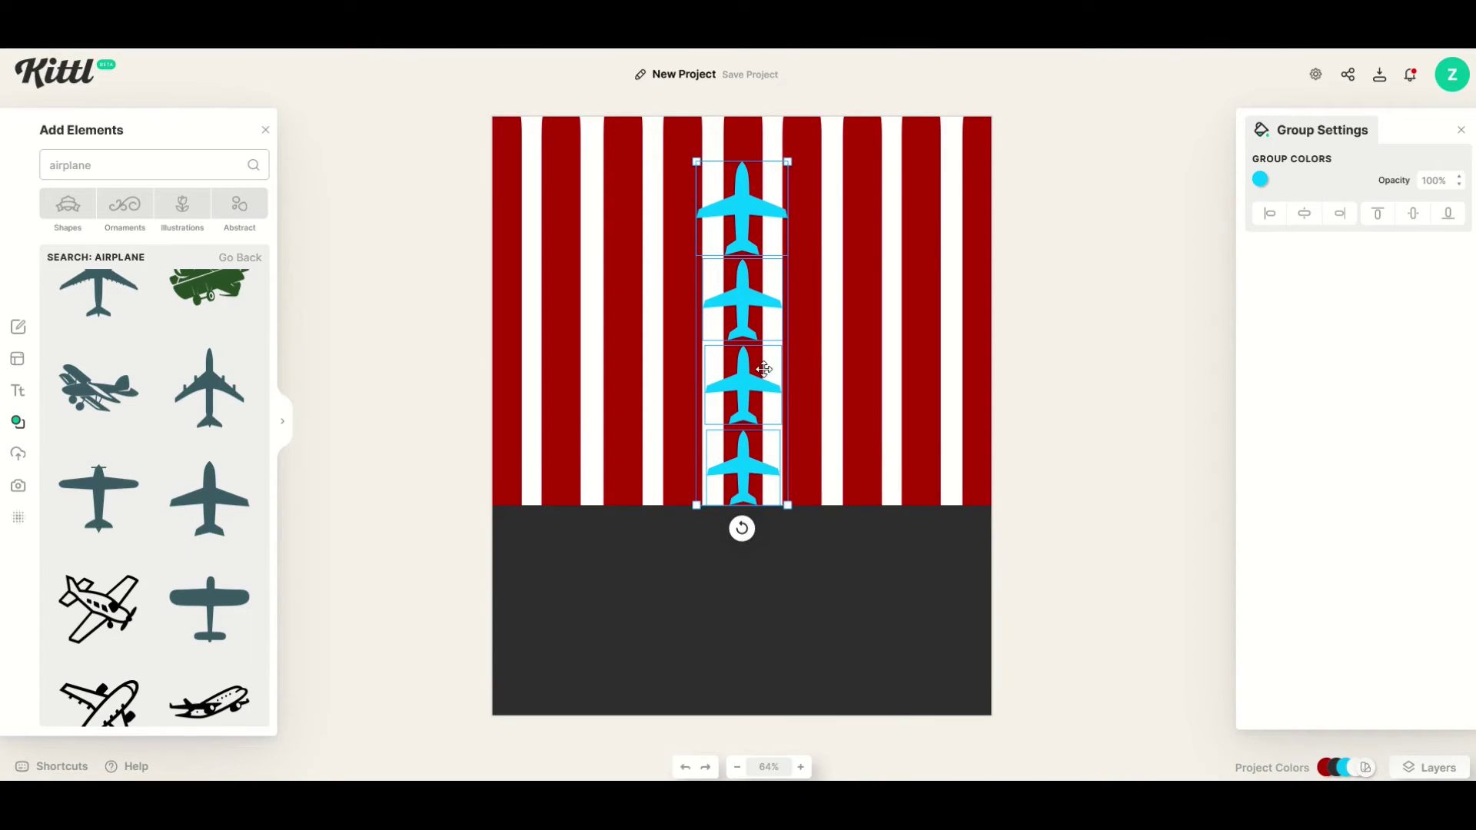
left_click(1065, 547)
Move the airplane column up near the artboard's upper edge and place one copy on each side of it
left_click(730, 384)
left_click_drag(741, 309, 751, 277)
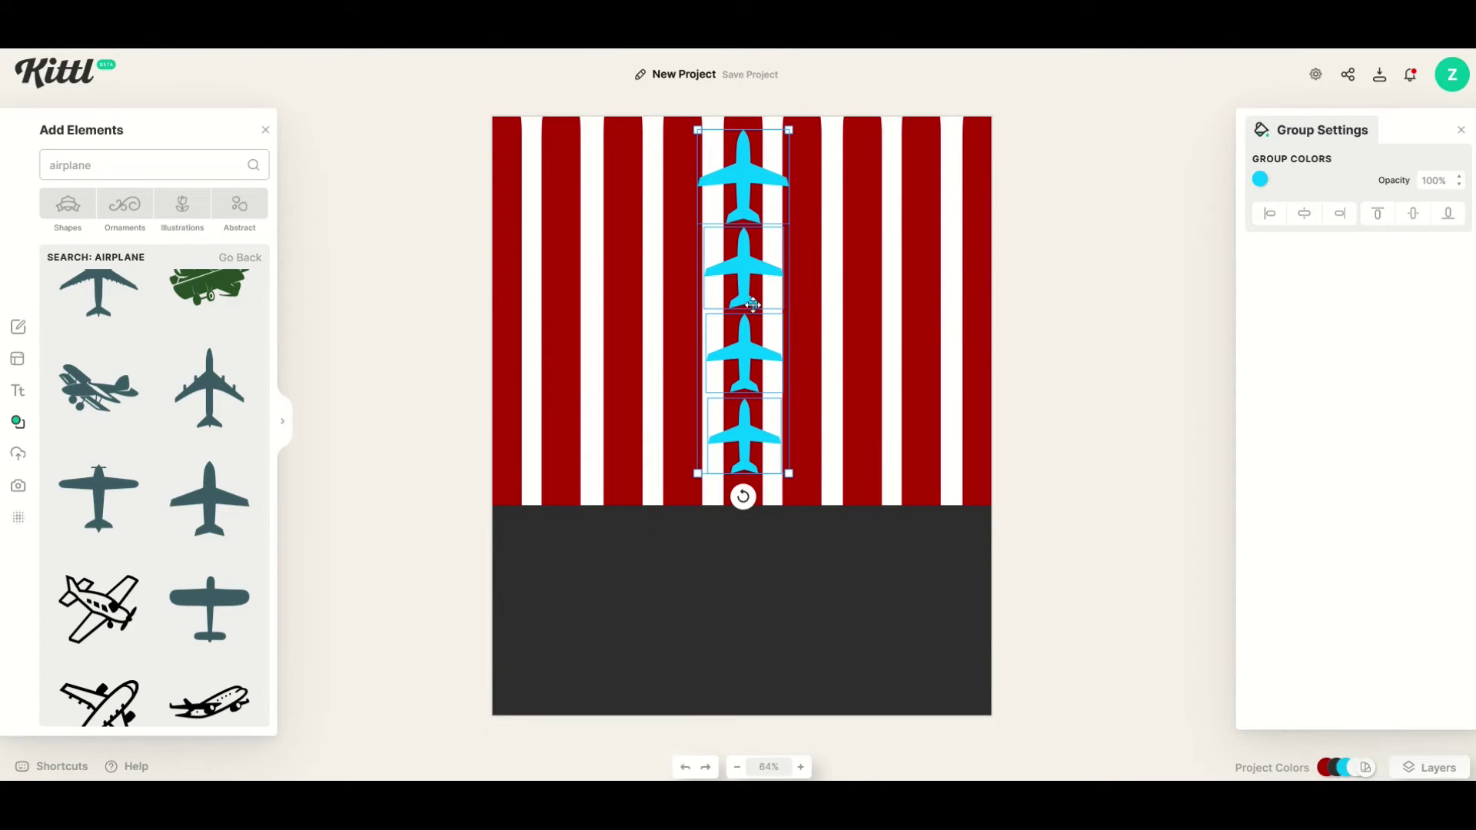
key("ctrl+v")
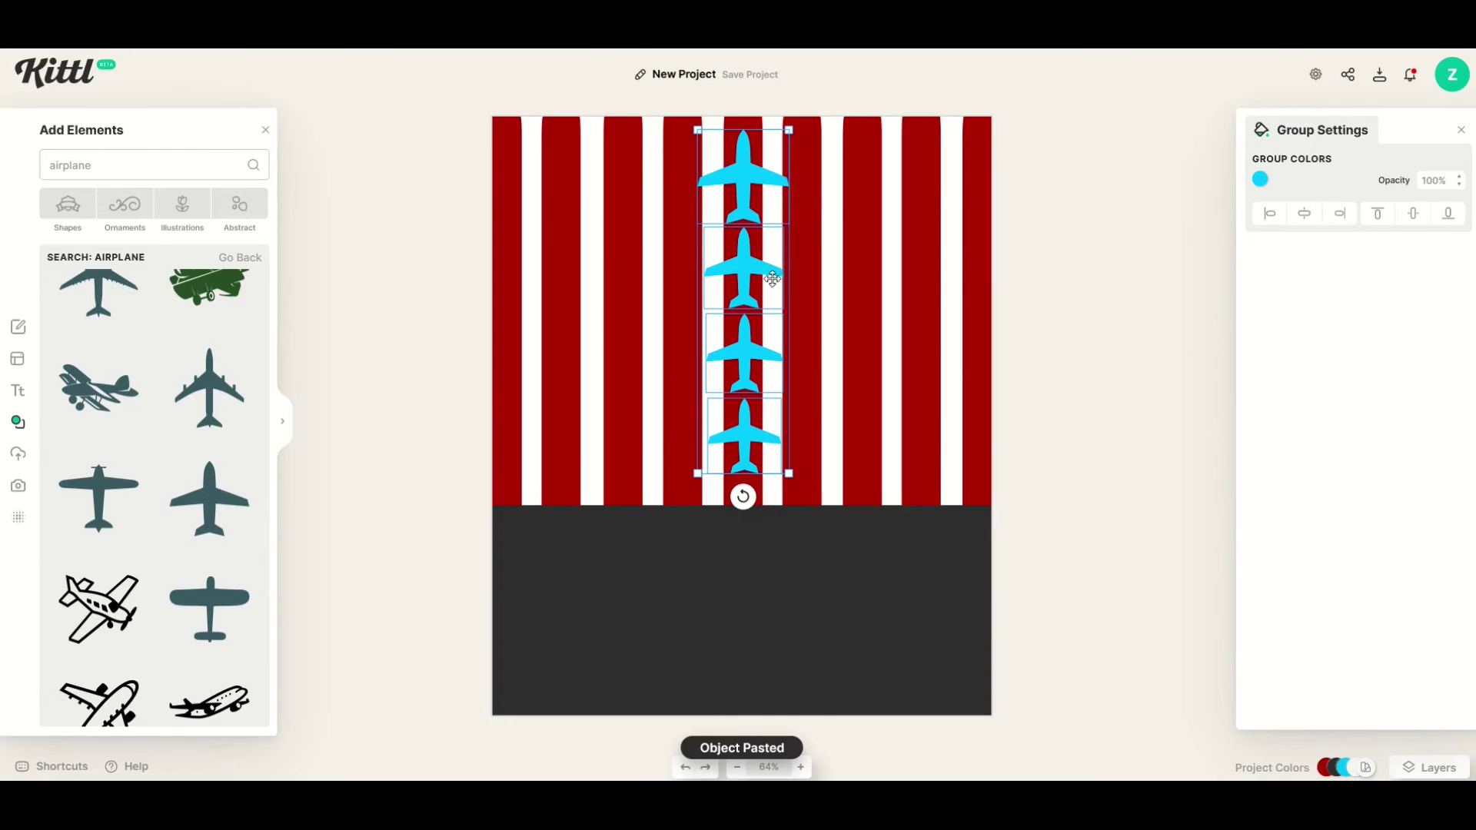
left_click_drag(760, 292, 660, 296)
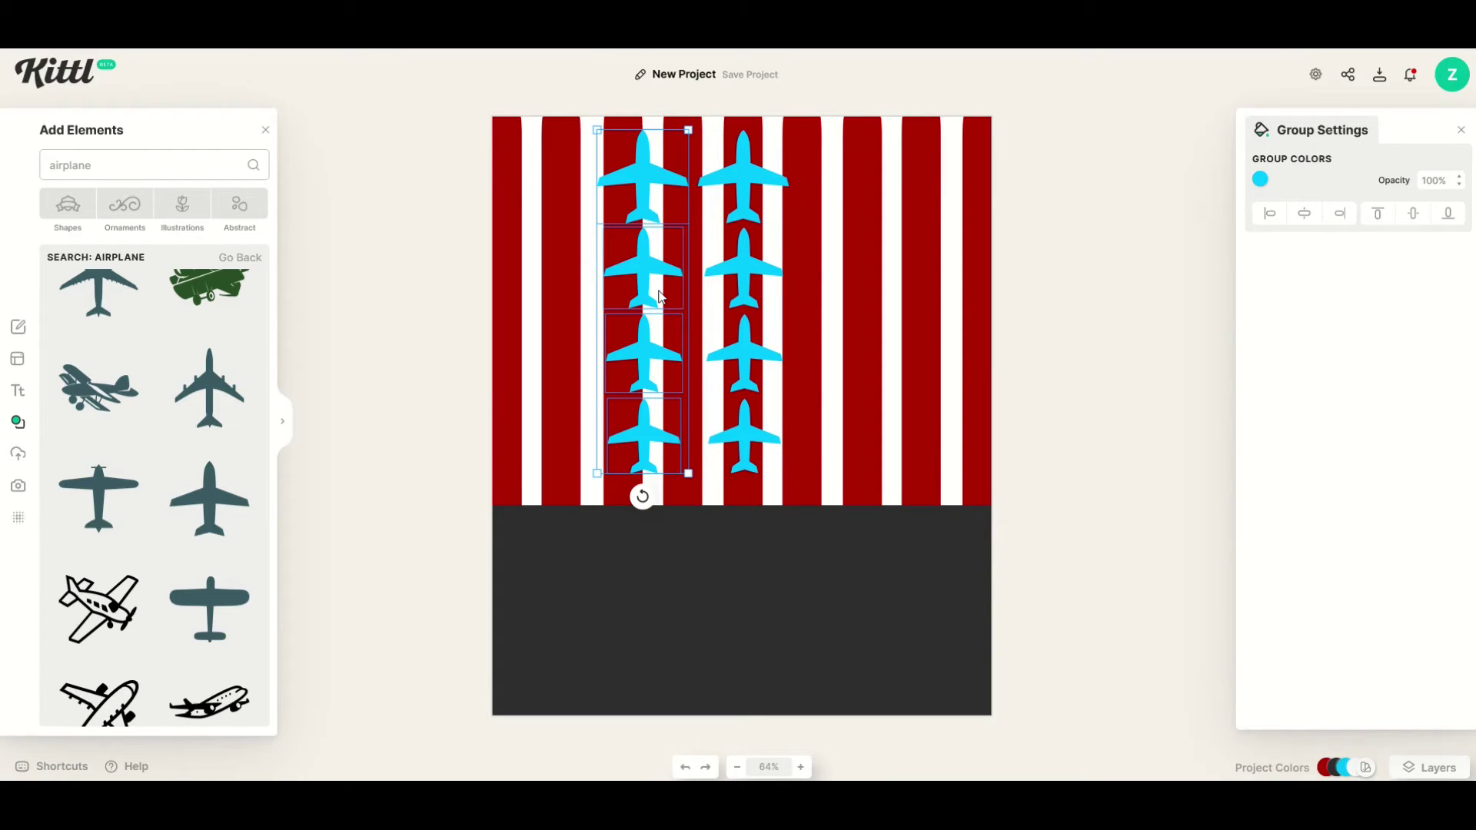
key("ctrl+v")
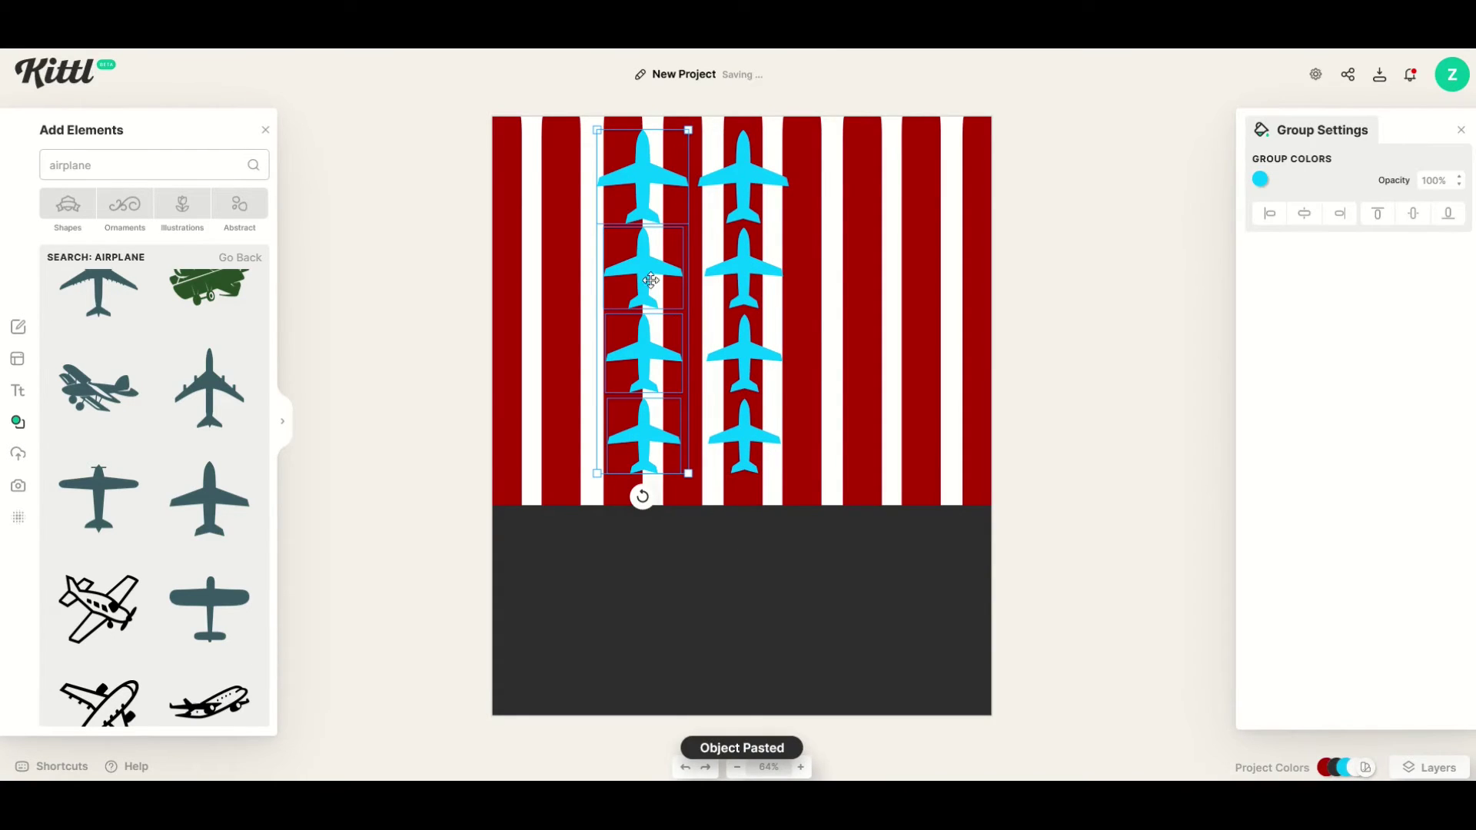
left_click_drag(832, 276, 845, 274)
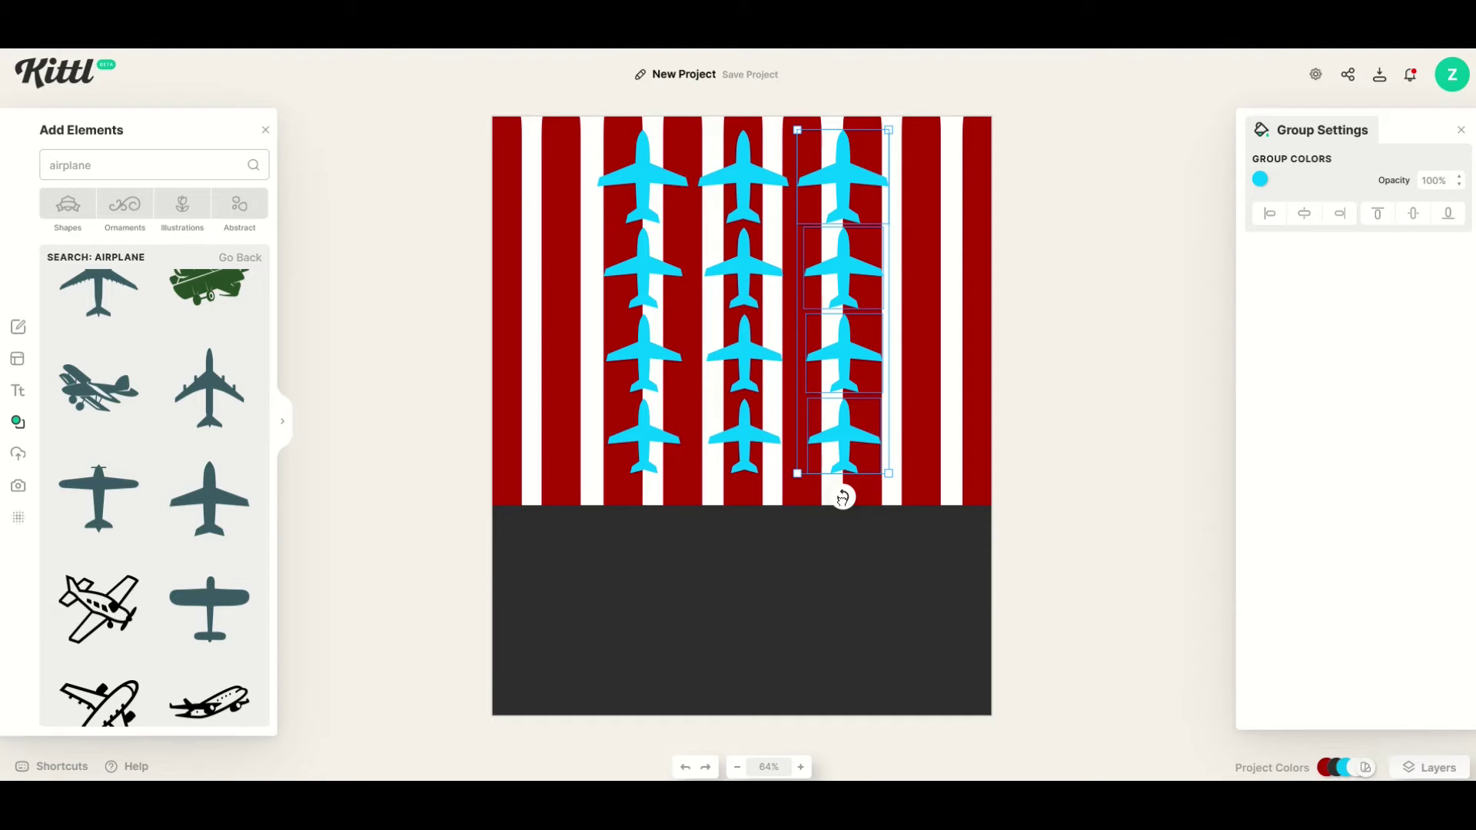
Tilt the right airplane column about 6° clockwise and the left column counter-clockwise so they fan outward
left_click_drag(842, 498, 821, 500)
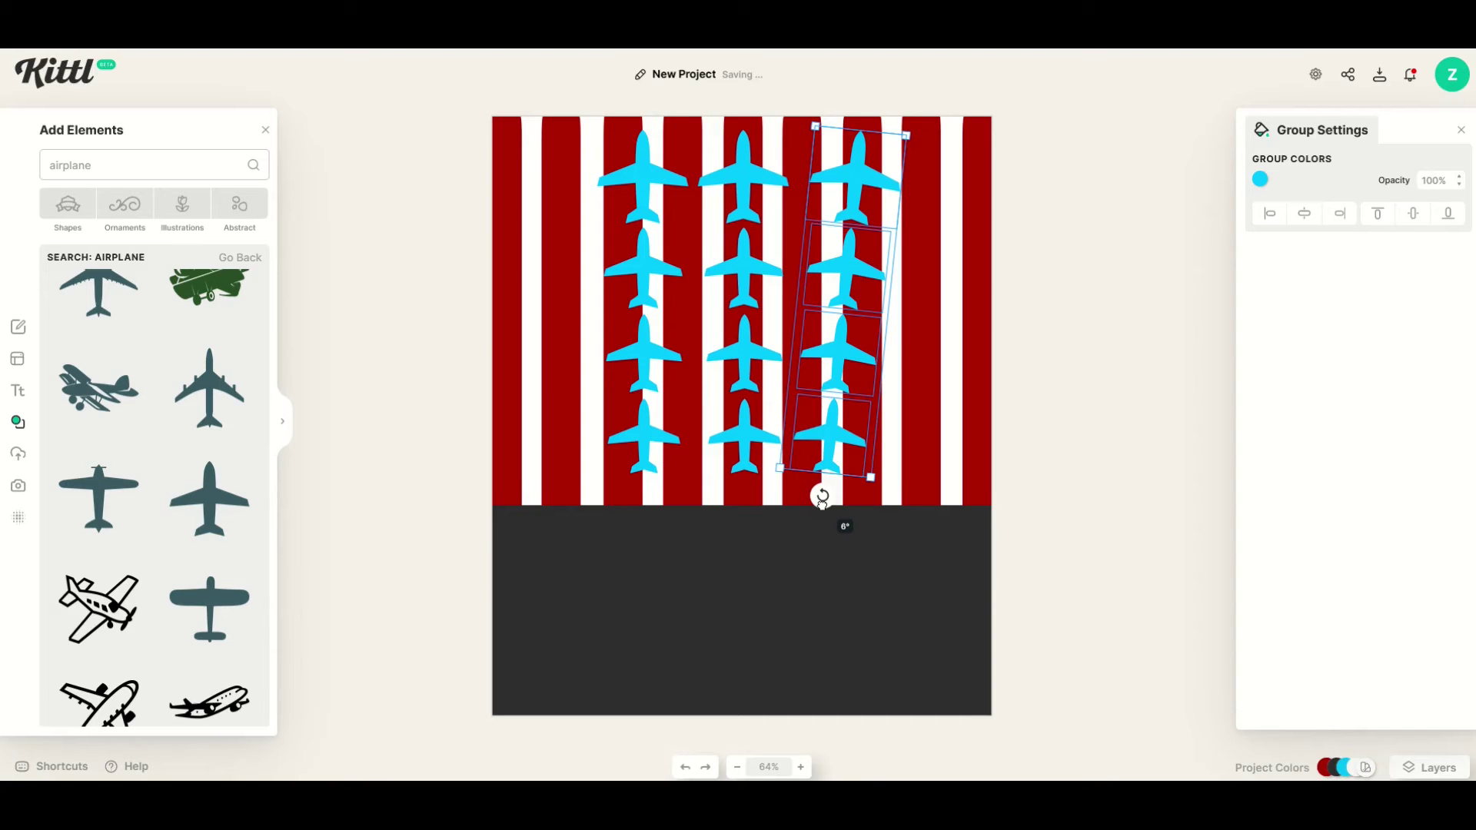
left_click_drag(822, 500, 821, 499)
left_click_drag(855, 271, 857, 275)
left_click(654, 267)
mouse_move(641, 497)
left_mouse_down()
mouse_move(656, 495)
mouse_move(636, 497)
left_mouse_up()
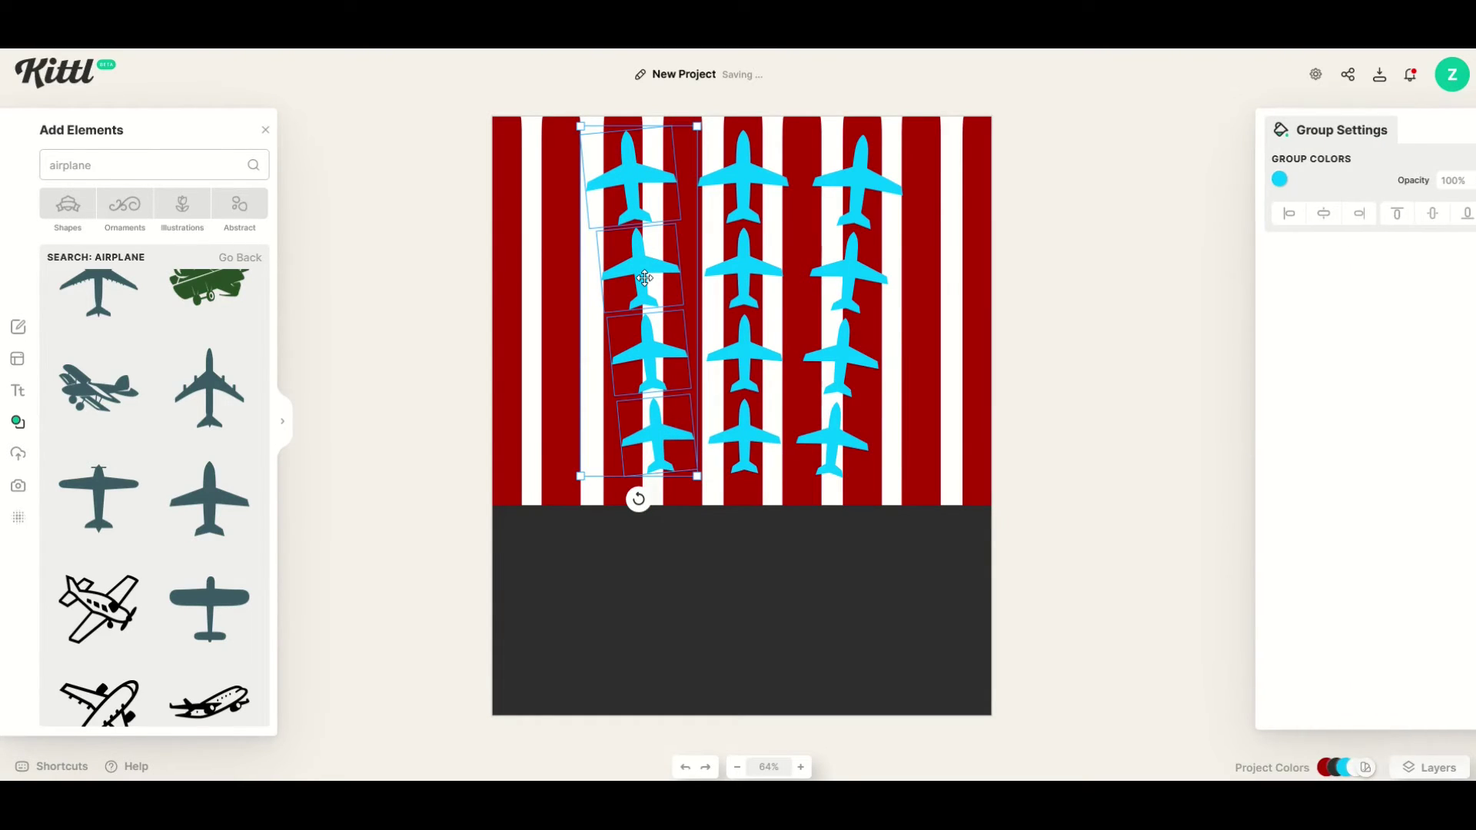
Duplicate the left tilted column, place the copy at the artboard's left edge and tilt it further outward
key("ctrl+v")
left_click_drag(636, 280, 543, 286)
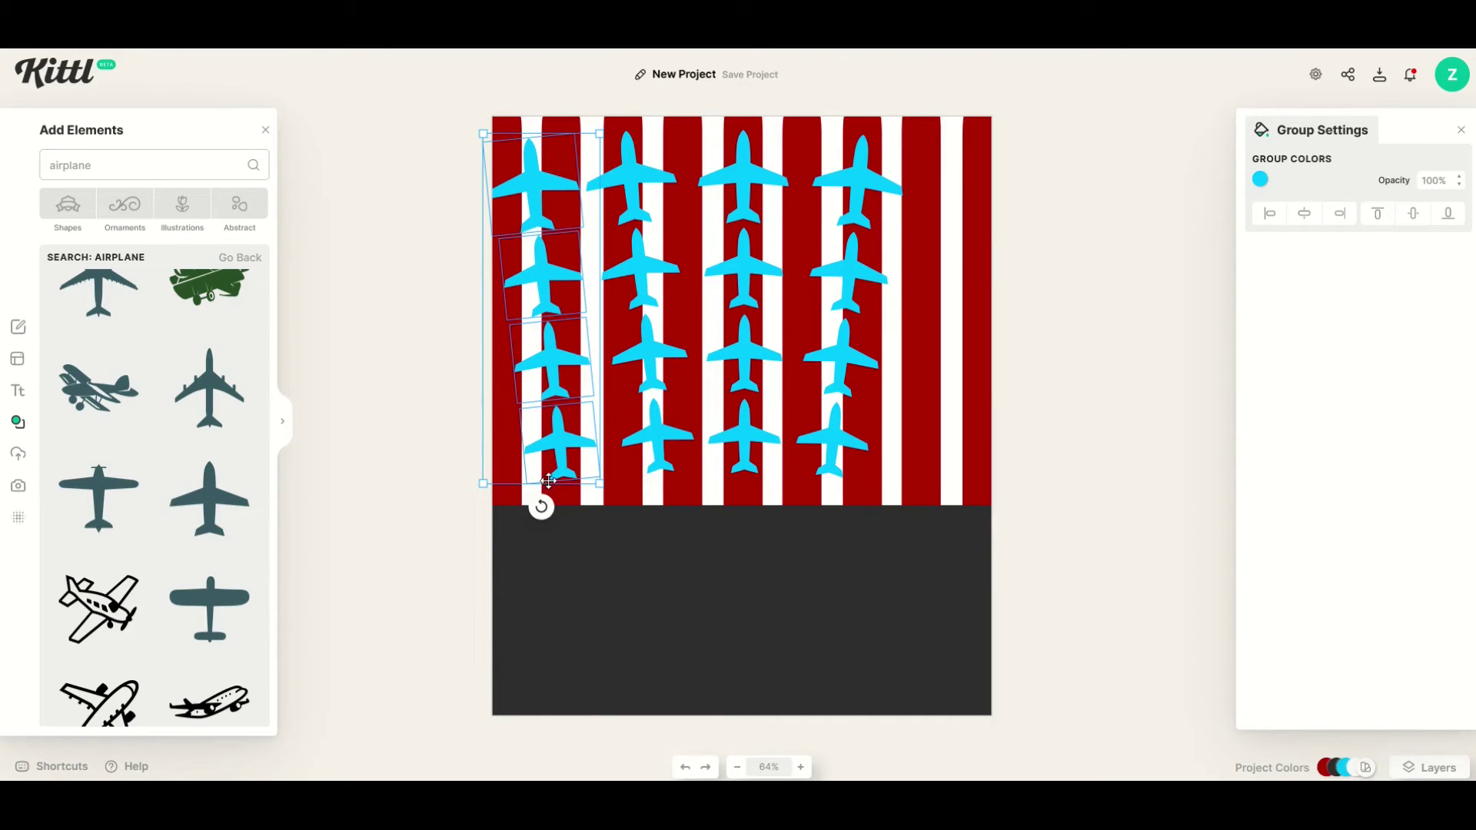
left_click_drag(542, 506, 560, 505)
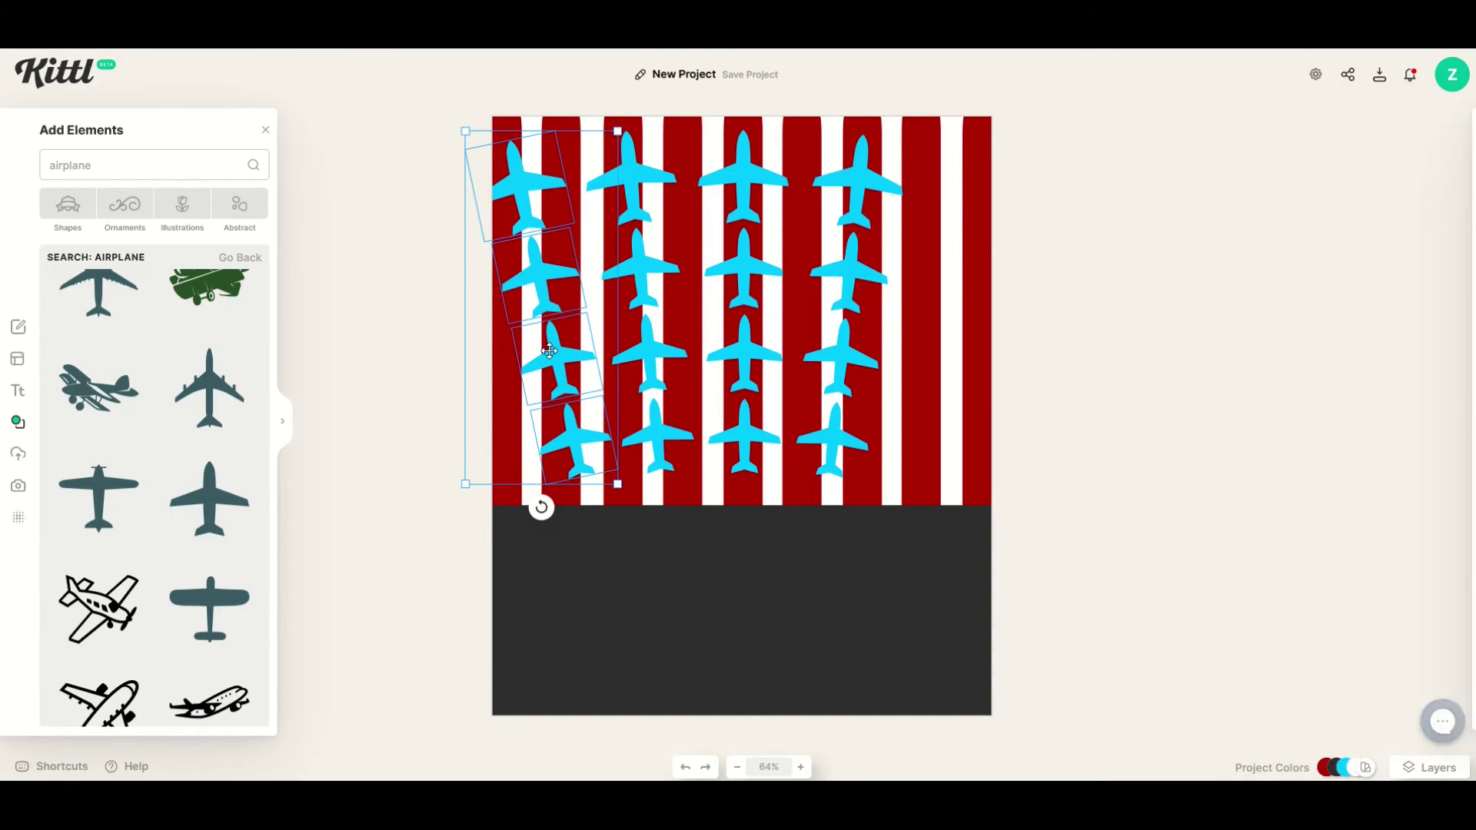
Duplicate the outermost left column, flip the copy horizontally and place it at the artboard's right edge
key("ctrl+v")
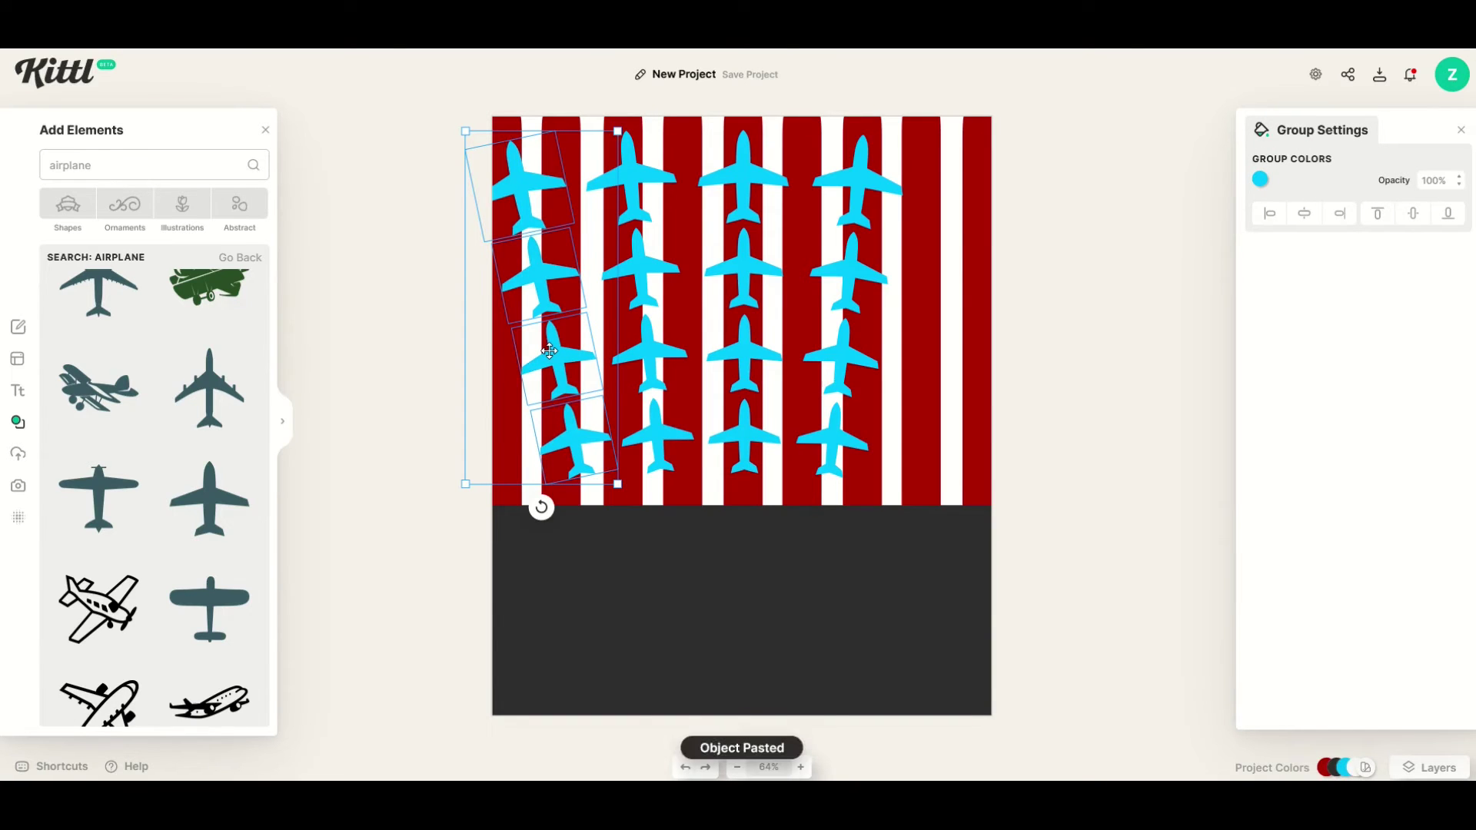
left_click_drag(555, 359, 797, 477)
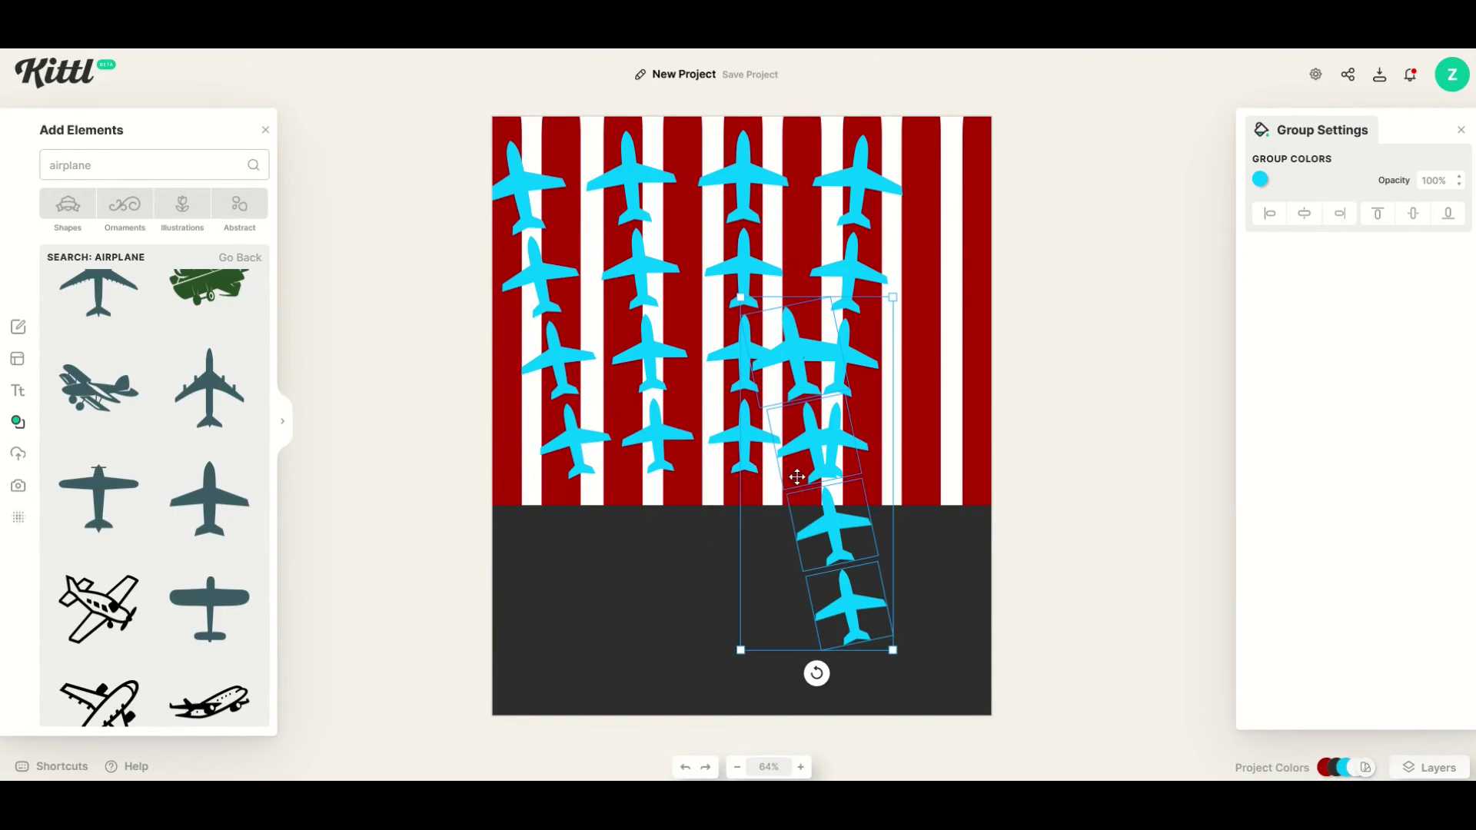
right_click(827, 534)
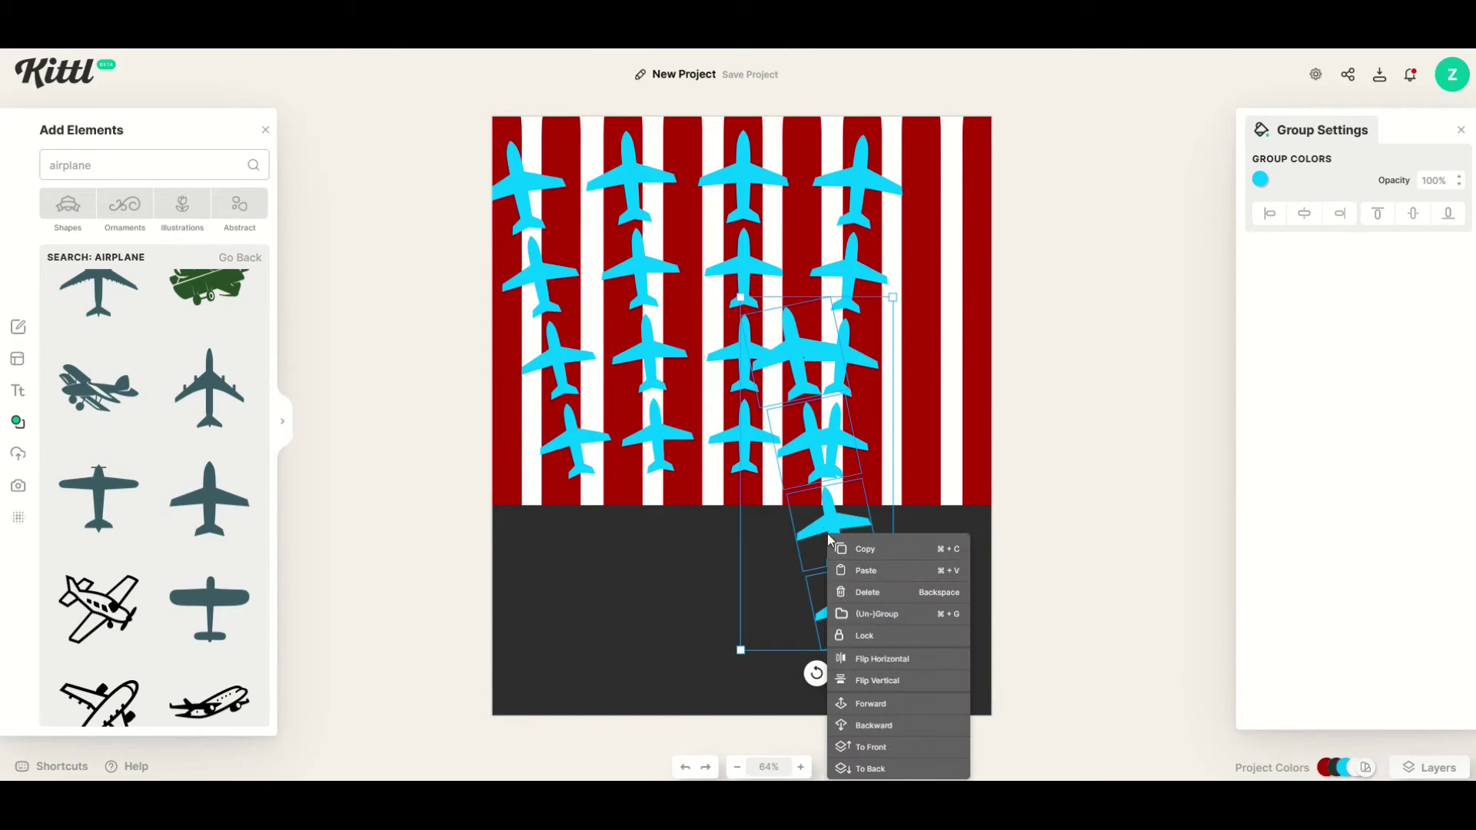
left_click(869, 659)
left_click_drag(810, 531, 944, 372)
Top-align the five airplane columns and move them up, centred, until the first row is cut off by the artboard edge
left_click(554, 362)
left_click(648, 357, "shift")
left_click(744, 355, "shift")
left_click(841, 355, "shift")
left_click(936, 362, "shift")
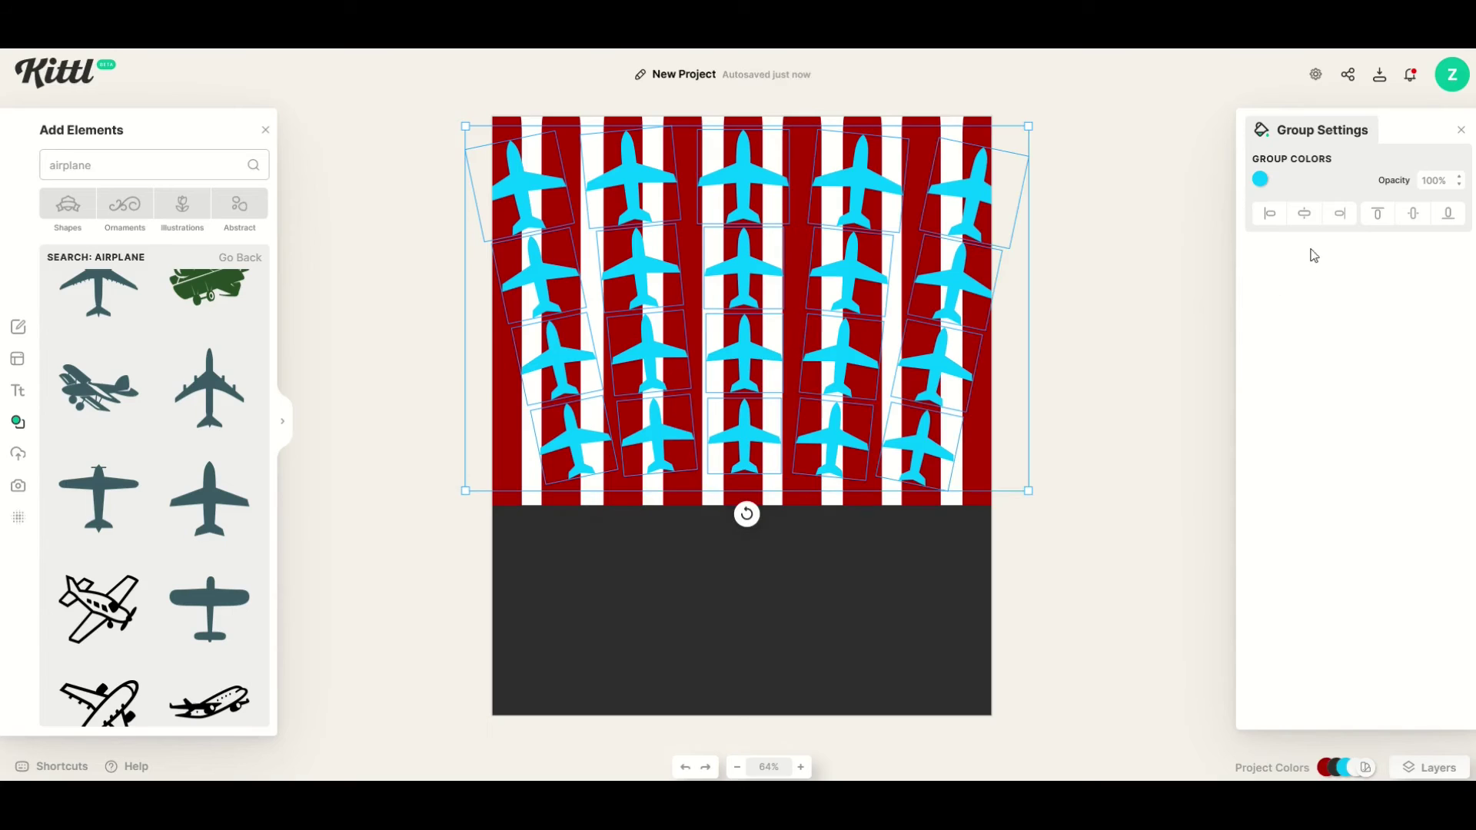
left_click(1381, 220)
left_click_drag(583, 356, 579, 333)
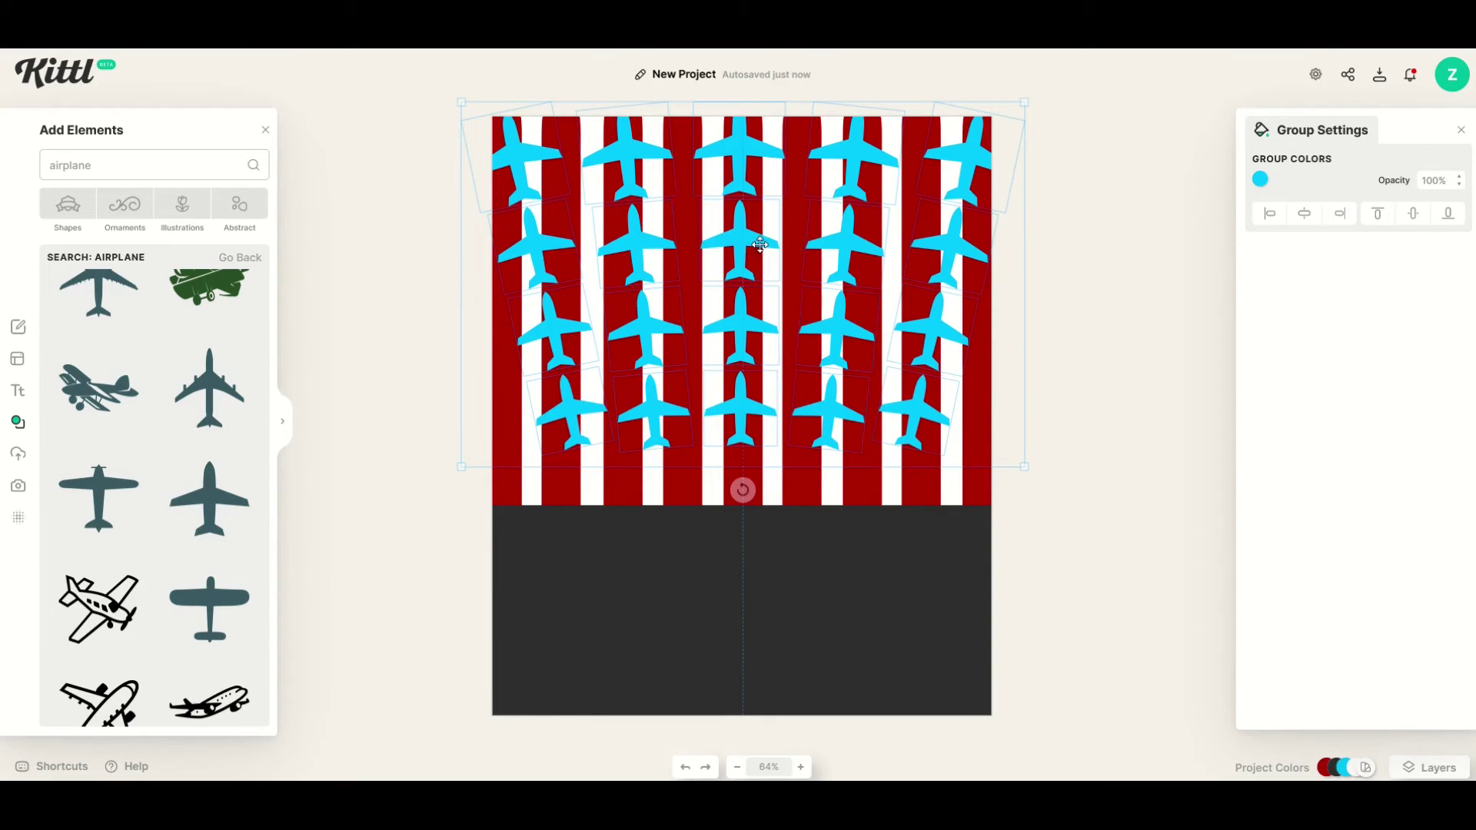
left_click(1060, 329)
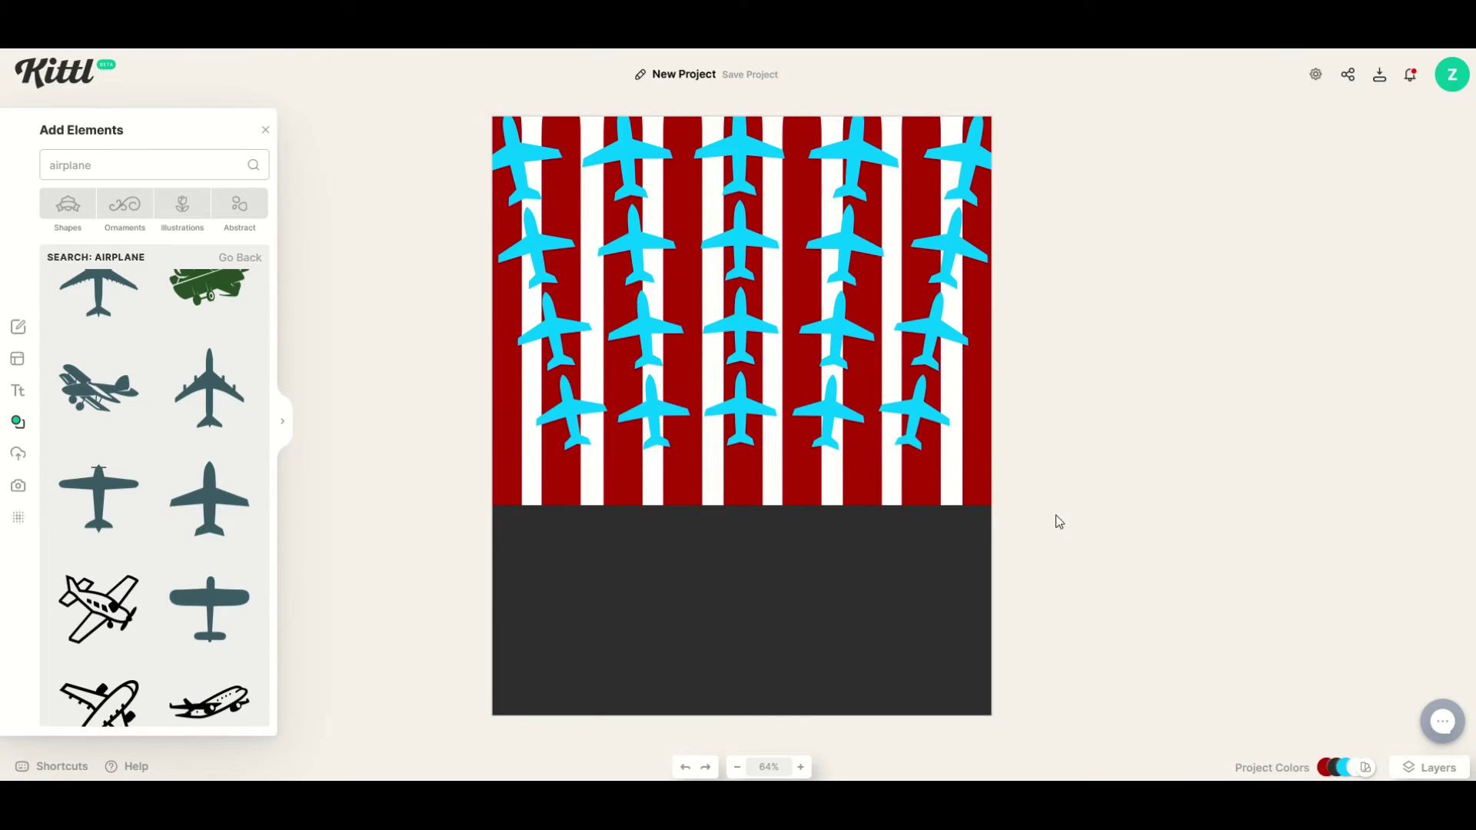
left_click(820, 494)
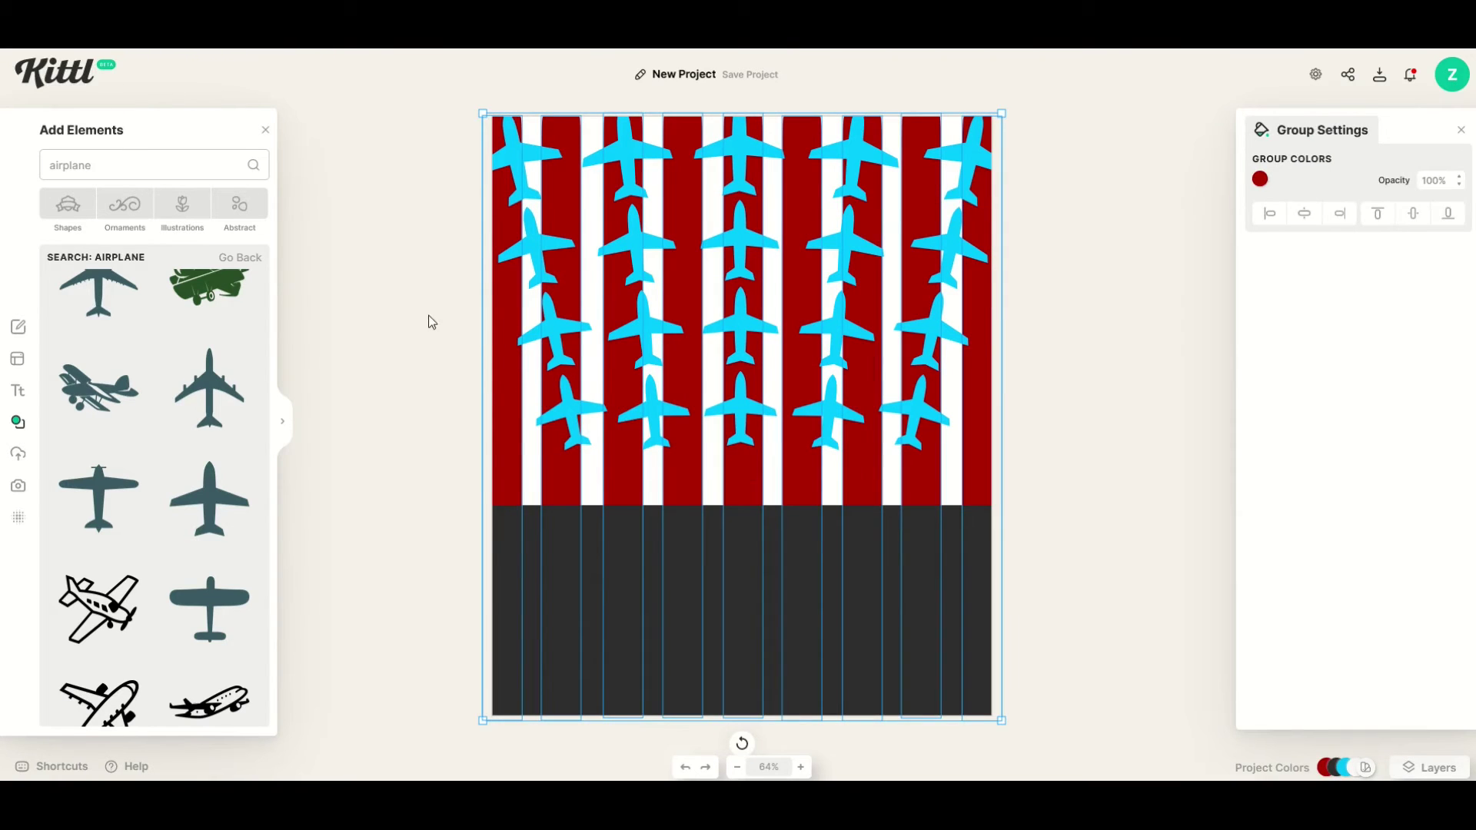
left_click(434, 312)
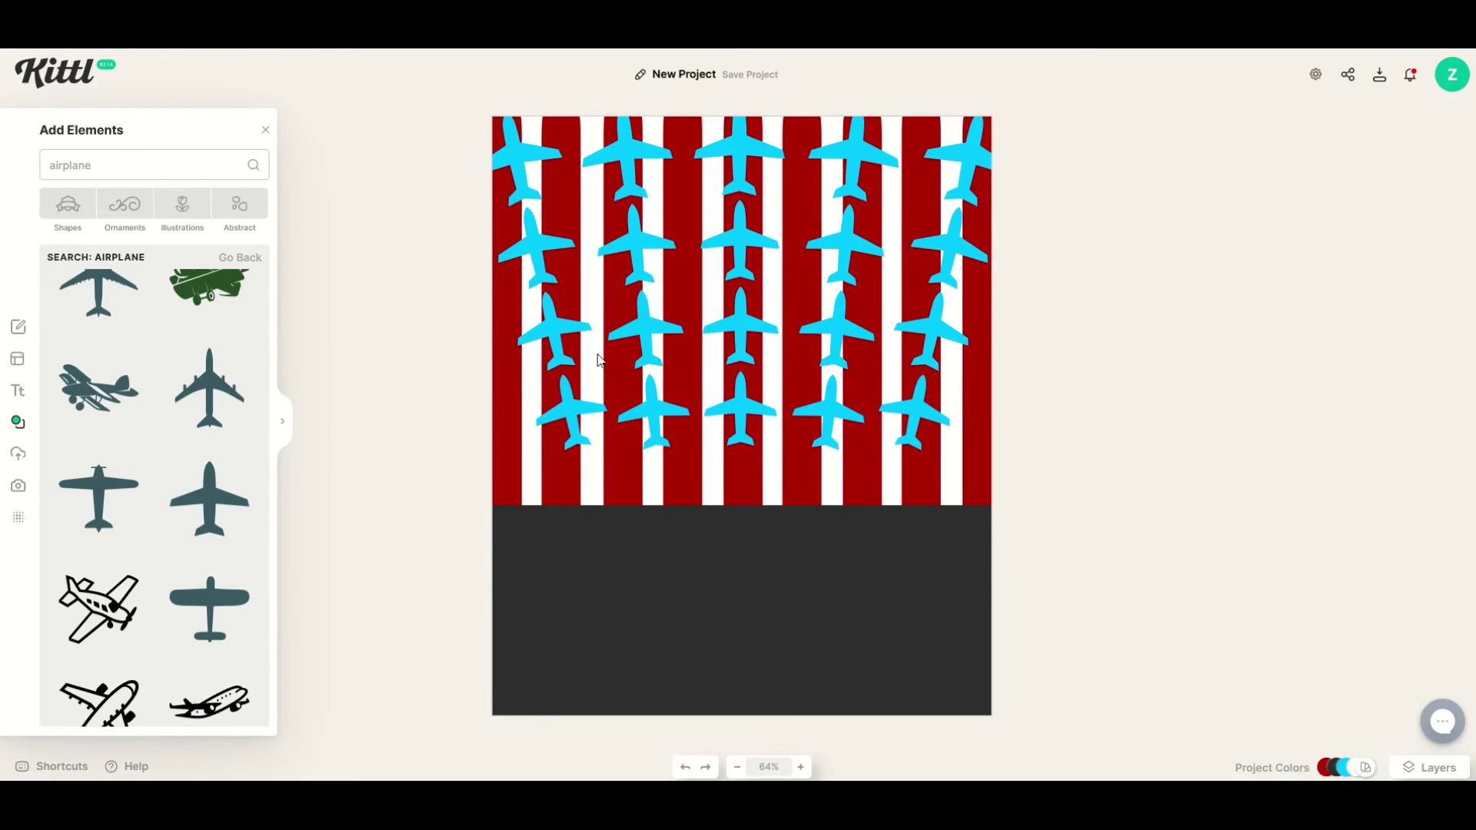
Recolour all five airplane columns black (000000)
left_click(547, 334)
left_click(645, 337, "shift")
left_click(733, 336, "shift")
left_click(830, 333, "shift")
left_click(932, 337, "shift")
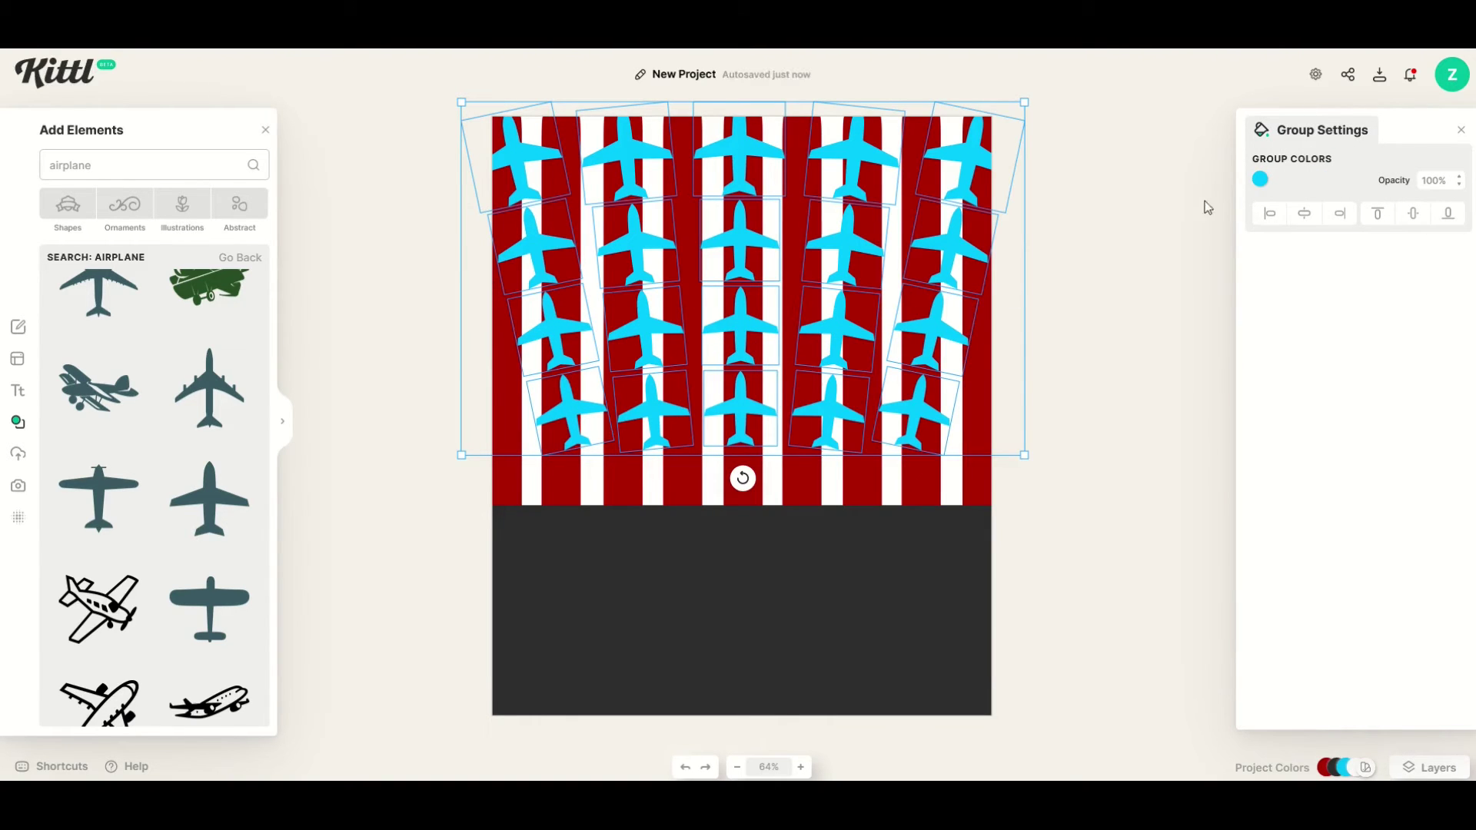
left_click(1261, 179)
left_click_drag(1180, 277, 963, 401)
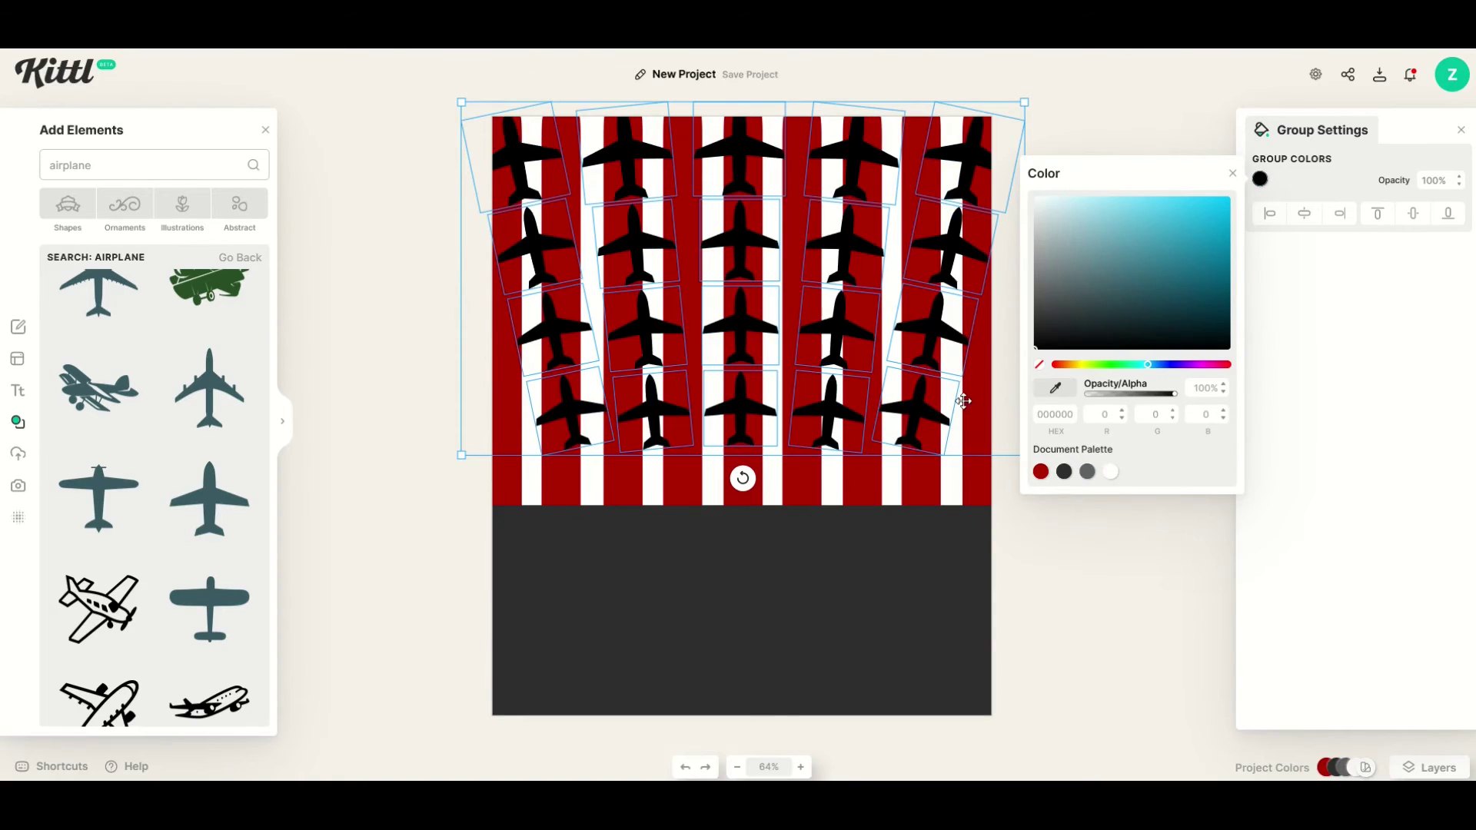
left_click(451, 402)
left_click(447, 612)
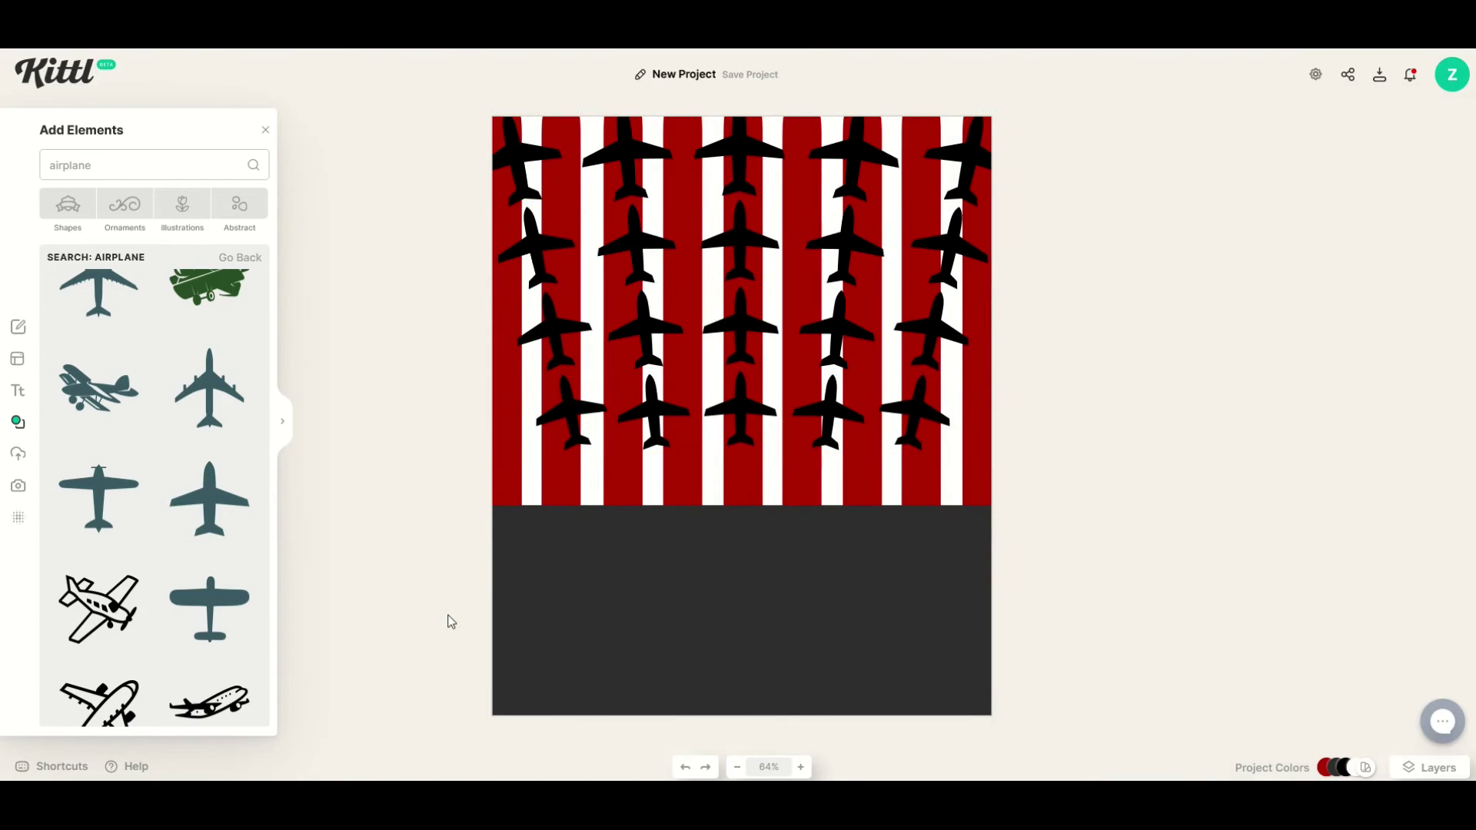
Add the BISTRO style from the decorated text collection onto the dark block
left_click(22, 389)
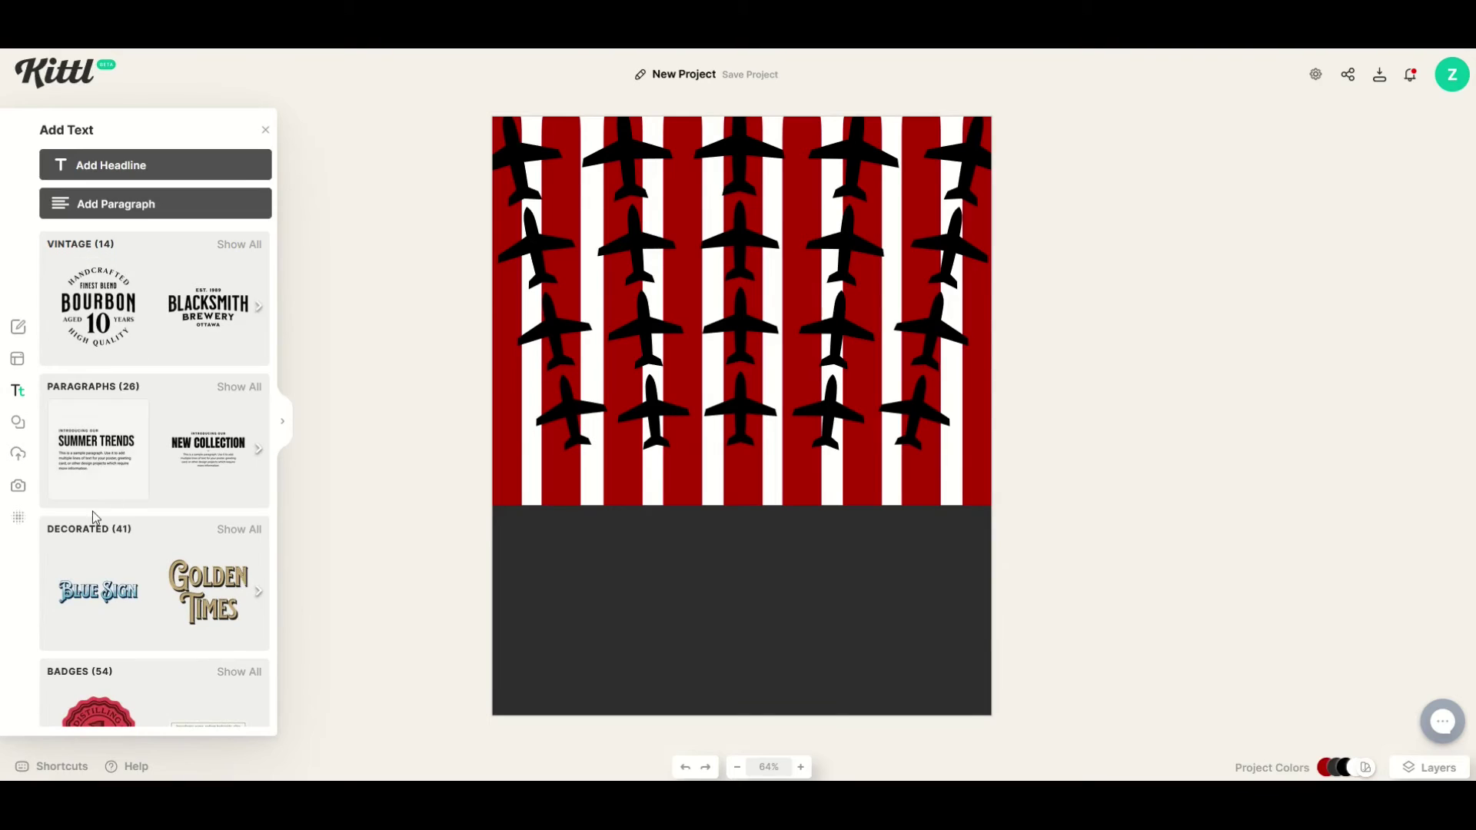
scroll(77, 527, "down", 1)
left_click(223, 438)
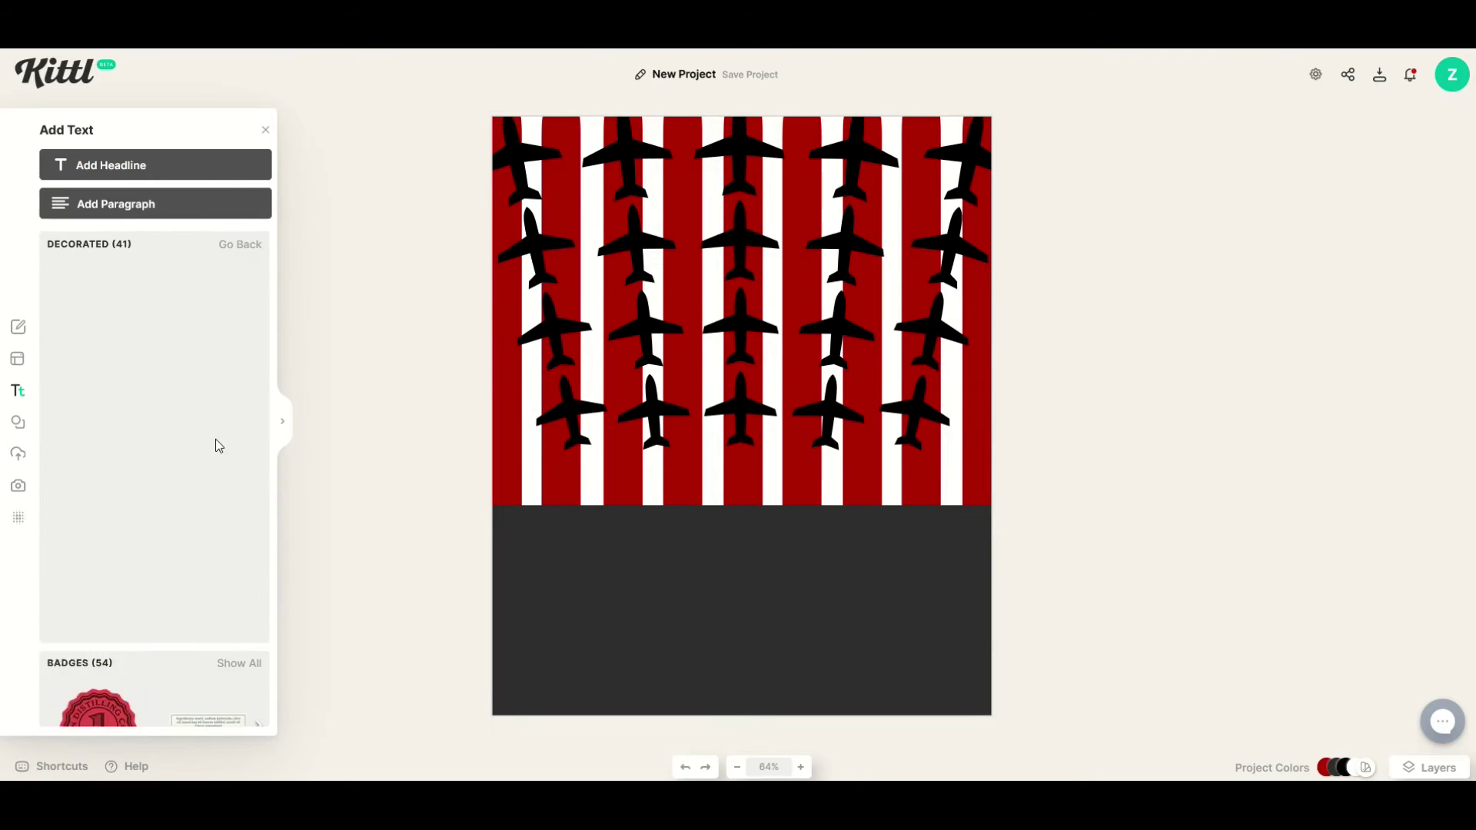
scroll(128, 395, "down", 4)
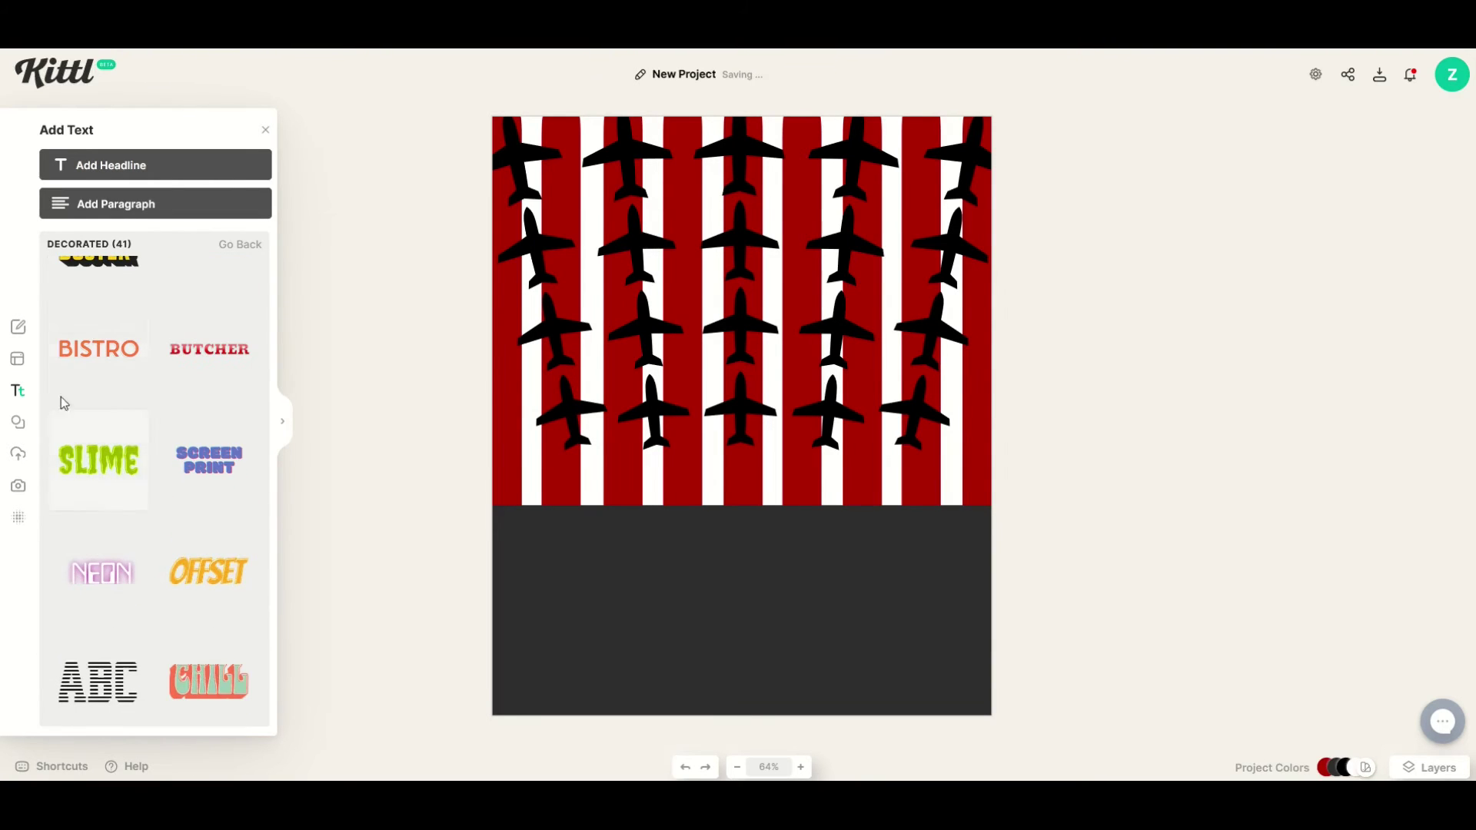
left_click(95, 360)
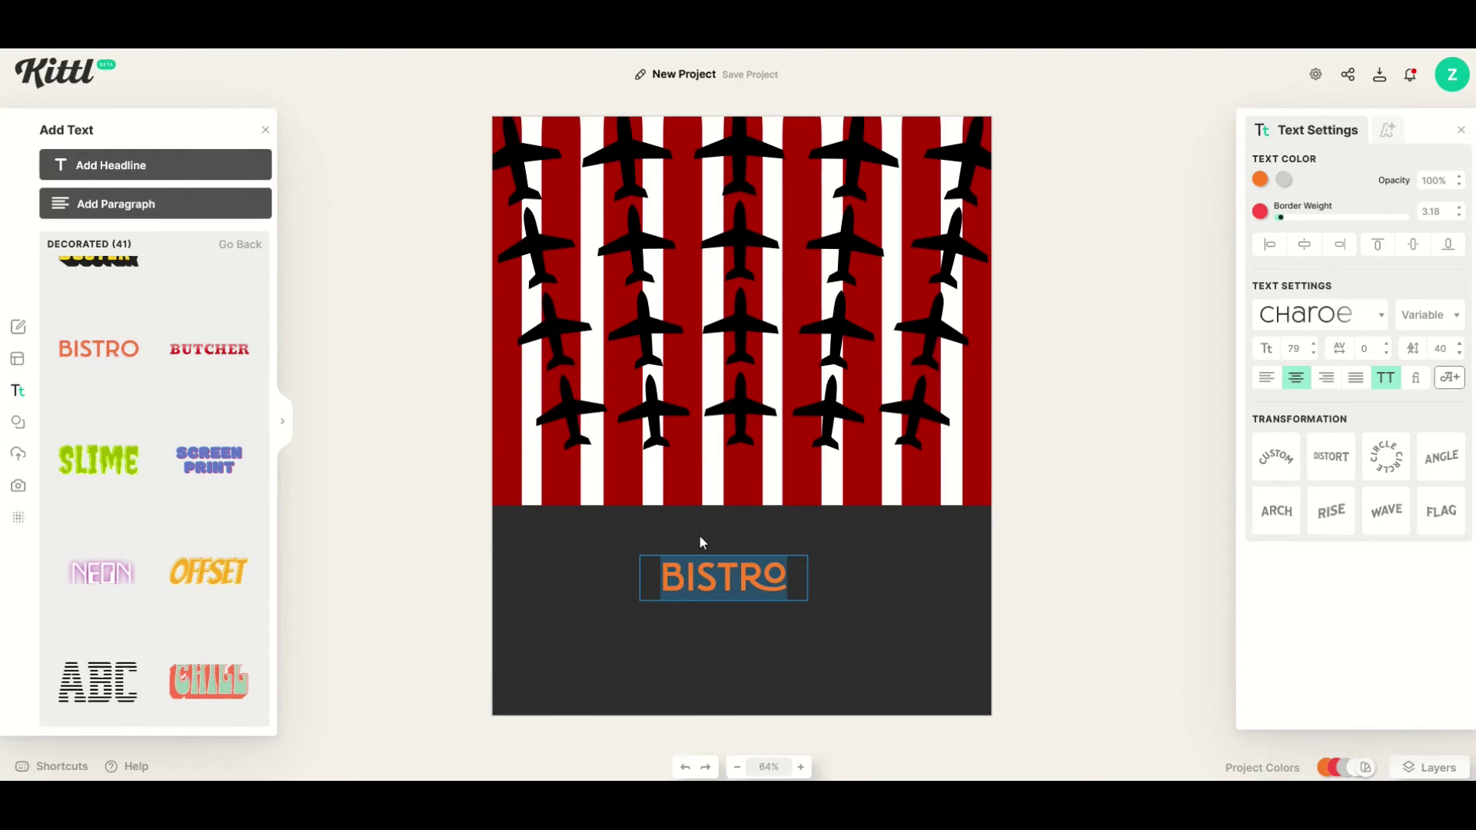
Replace the placeholder text with "EAT SLEEP GAME REPEAT"
type("EAT GLS")
key("BackSpace")
key("BackSpace")
key("BackSpace")
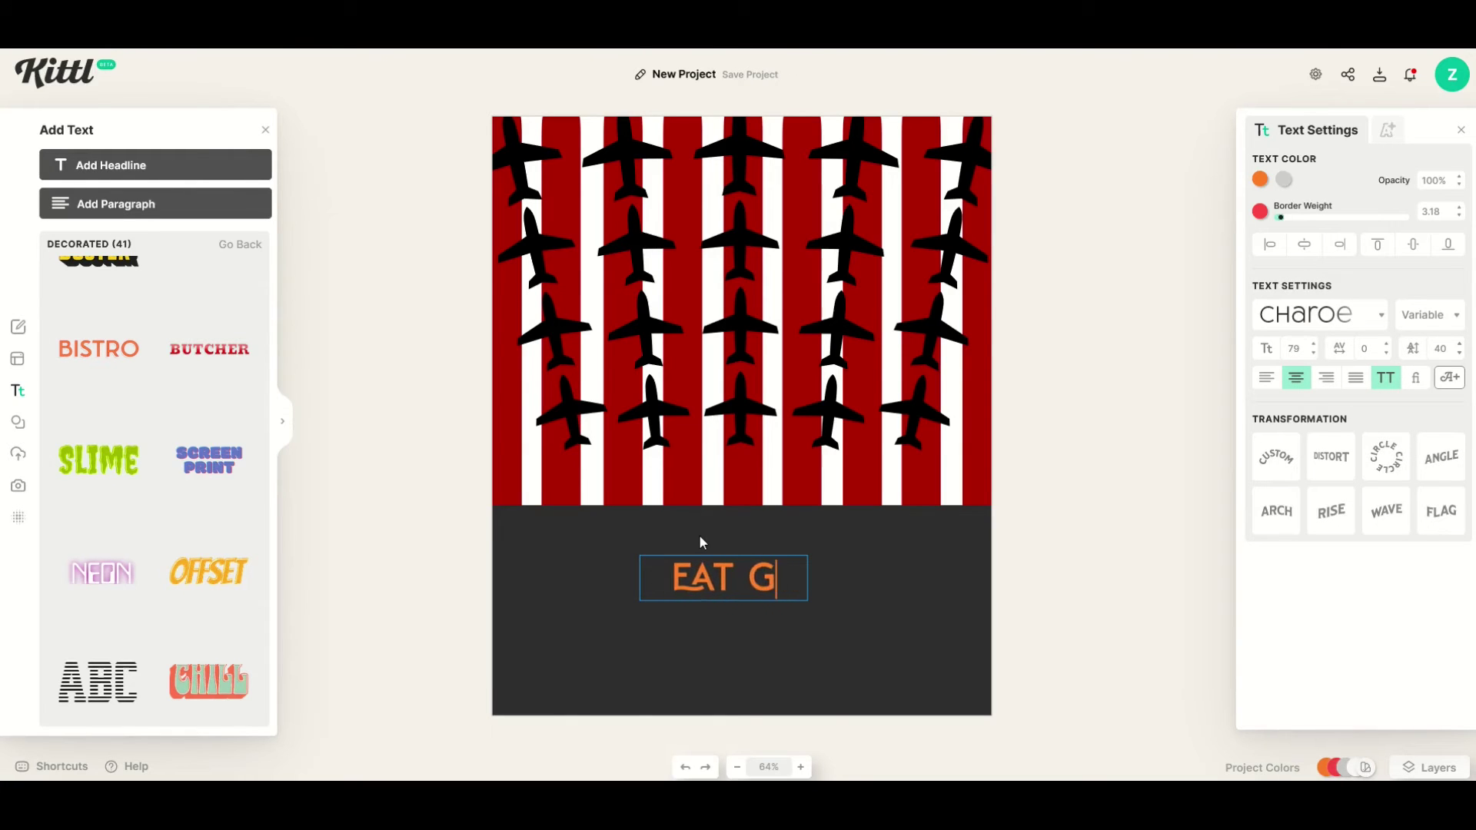
type("SLEEP GAME REP")
key("Escape")
Widen the text box so the title fits on two lines, enlarge it to size 101 and position it within the dark block
left_click_drag(697, 582, 637, 553)
left_click_drag(748, 619, 942, 621)
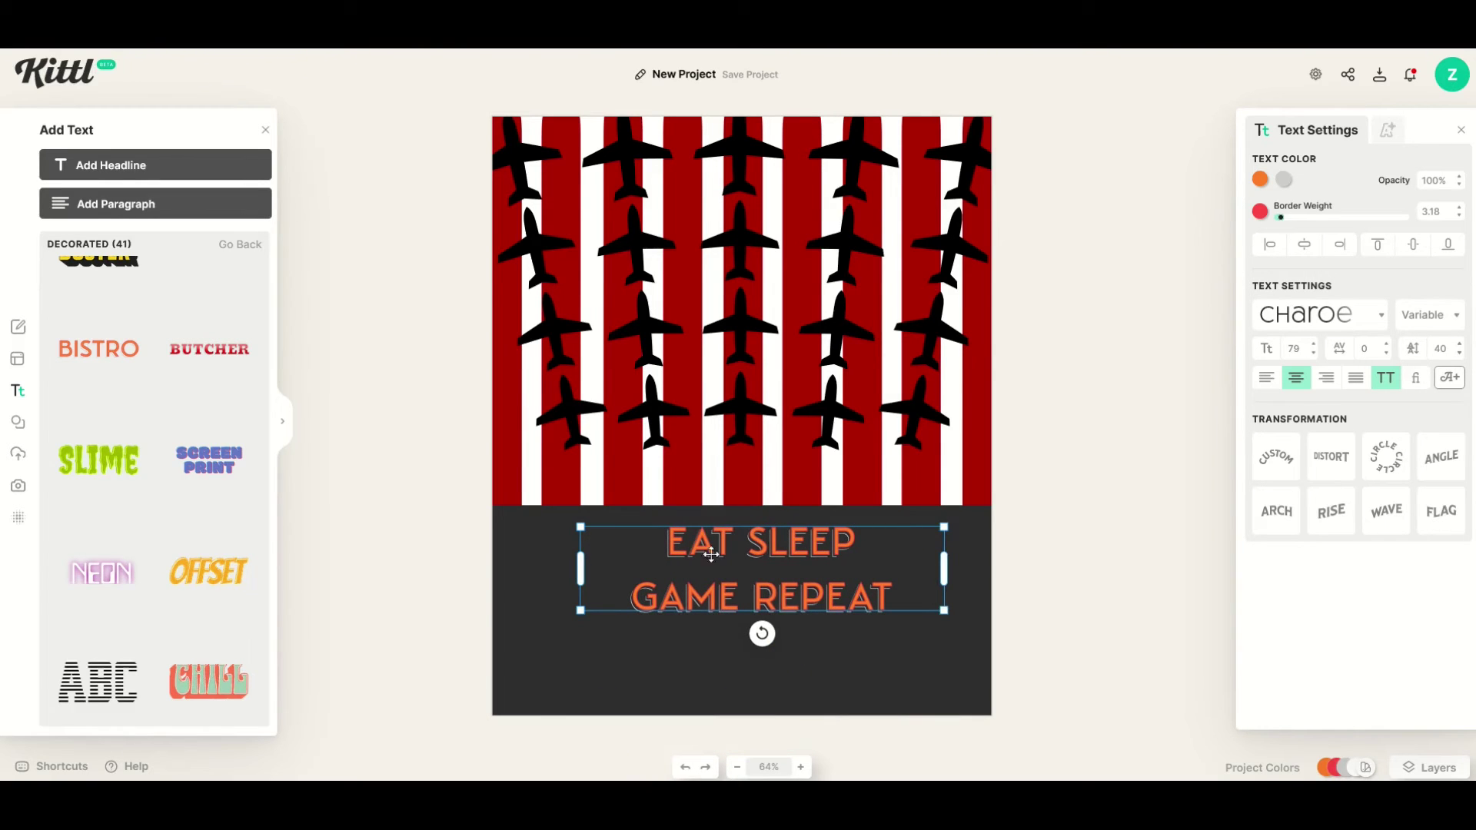
left_click_drag(578, 613, 504, 657)
left_click_drag(638, 630, 669, 636)
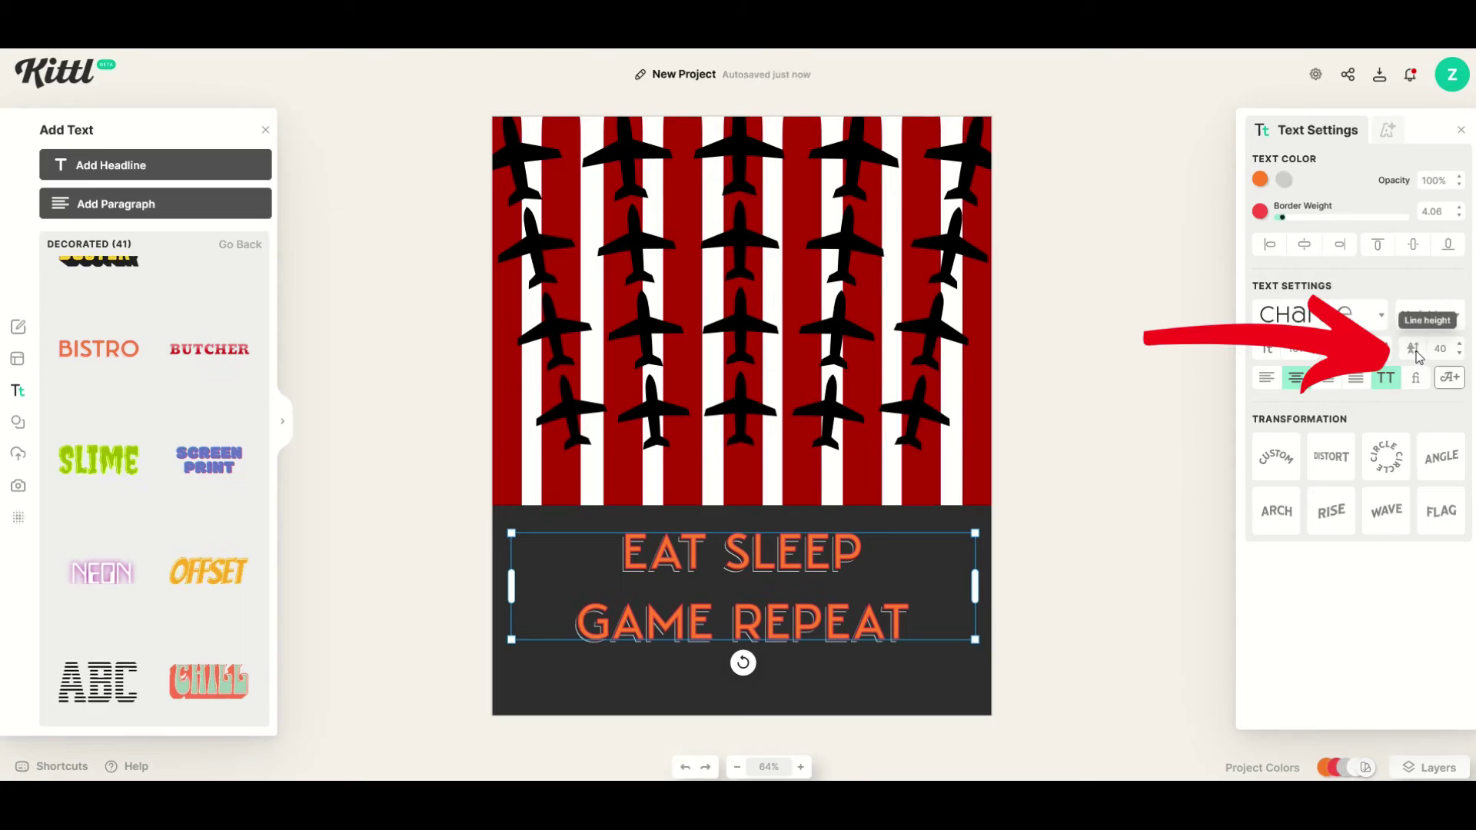
Reduce the title's line height to 0 and shift the text slightly upward in the dark block
left_click(1459, 353)
left_click(1459, 353)
left_click(1459, 354)
left_click(1459, 353)
left_click(1459, 354)
left_click(1459, 354)
left_click(1459, 354)
left_click(1459, 353)
left_click(1459, 354)
left_click(1459, 354)
left_click(1459, 354)
left_click(1459, 353)
left_click(1459, 354)
left_click(1459, 354)
left_click(1459, 353)
left_click(1459, 354)
left_click(1459, 353)
left_click(1459, 354)
left_click(1459, 354)
left_click(1458, 353)
left_click(1459, 354)
left_click(1459, 354)
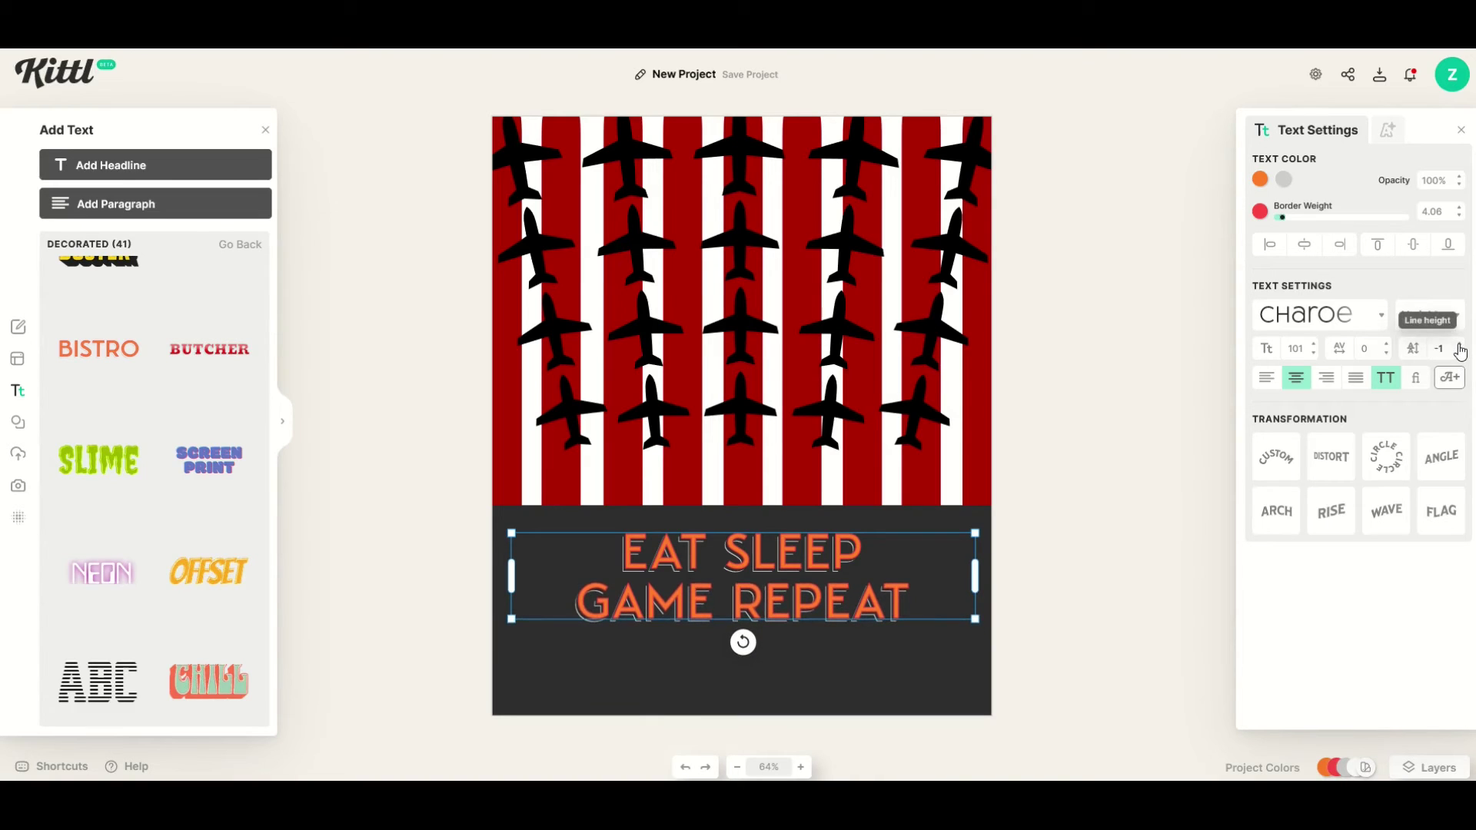
left_click(1459, 343)
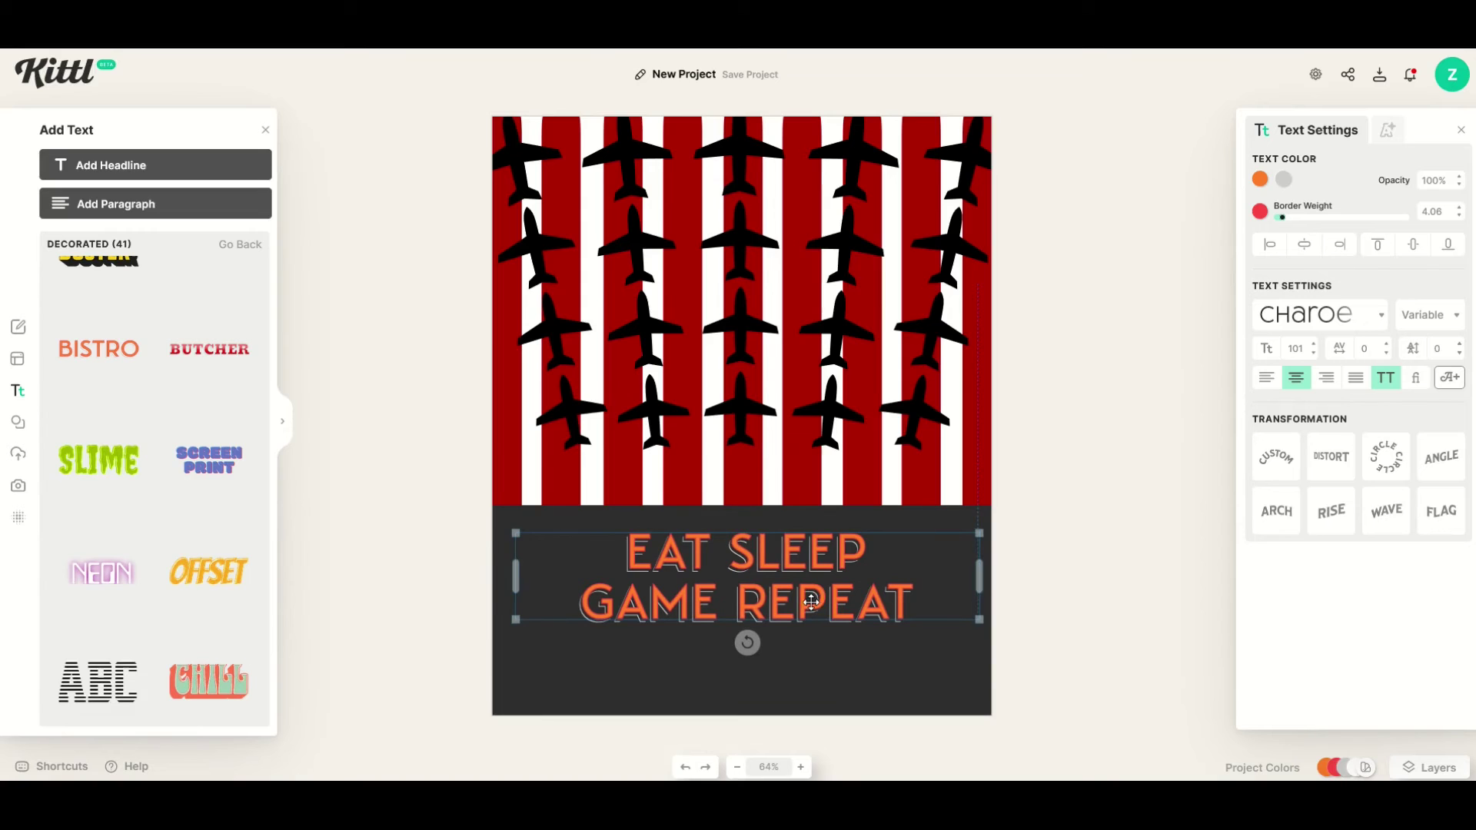
left_click_drag(805, 601, 809, 591)
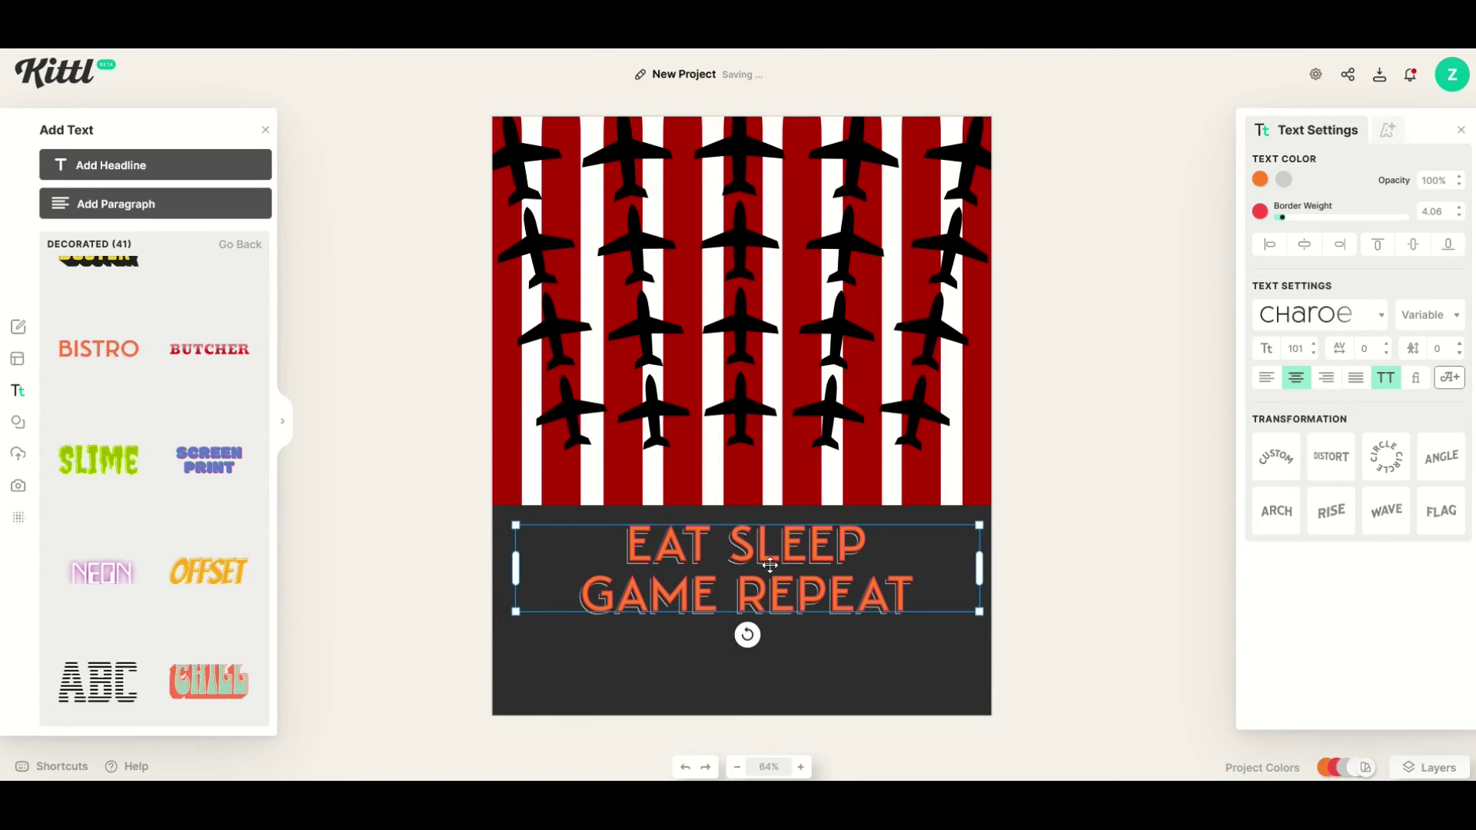
Change the title's fill colour to white
double_click(688, 545)
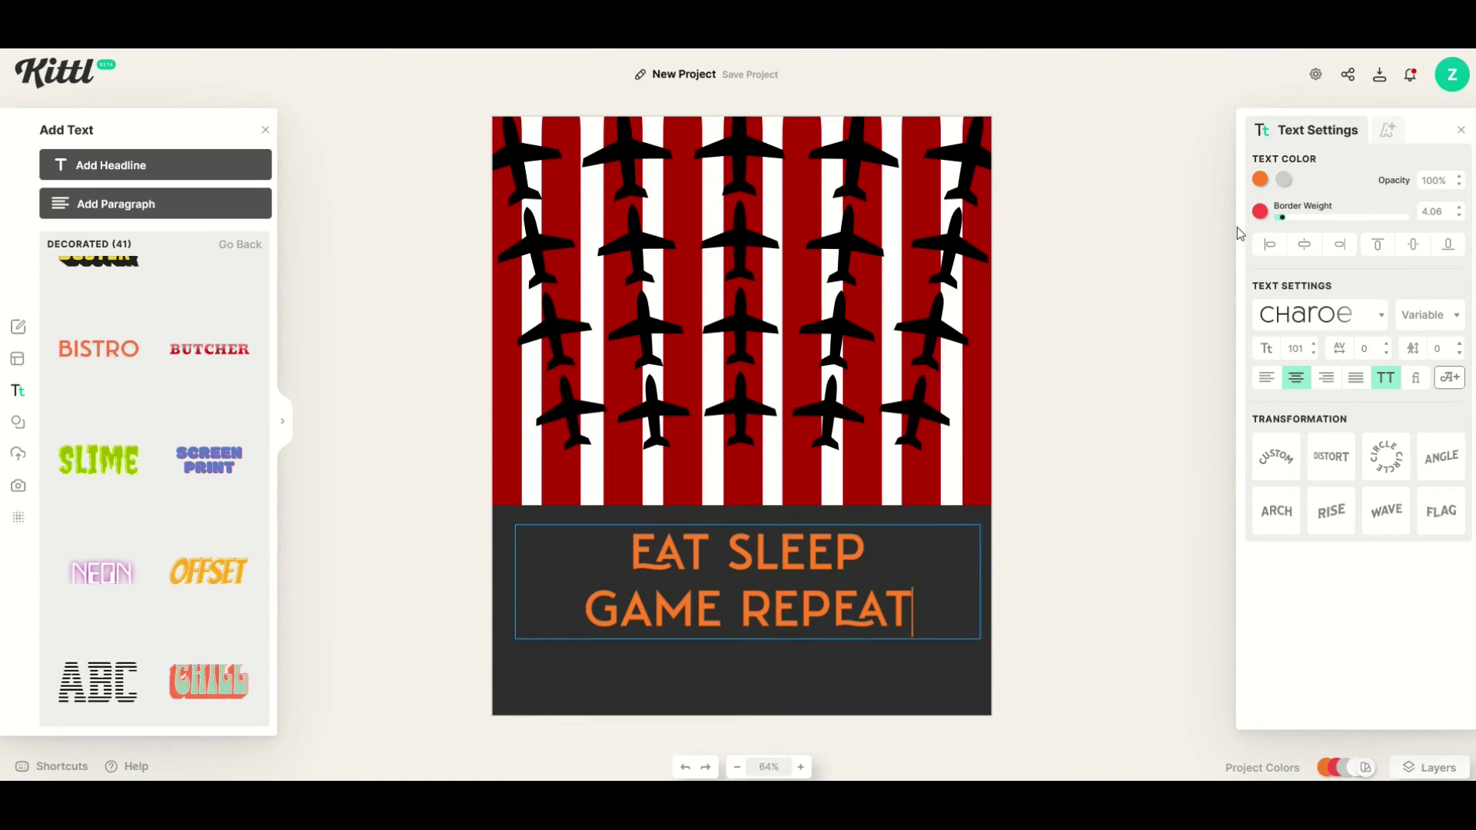
left_click(1260, 179)
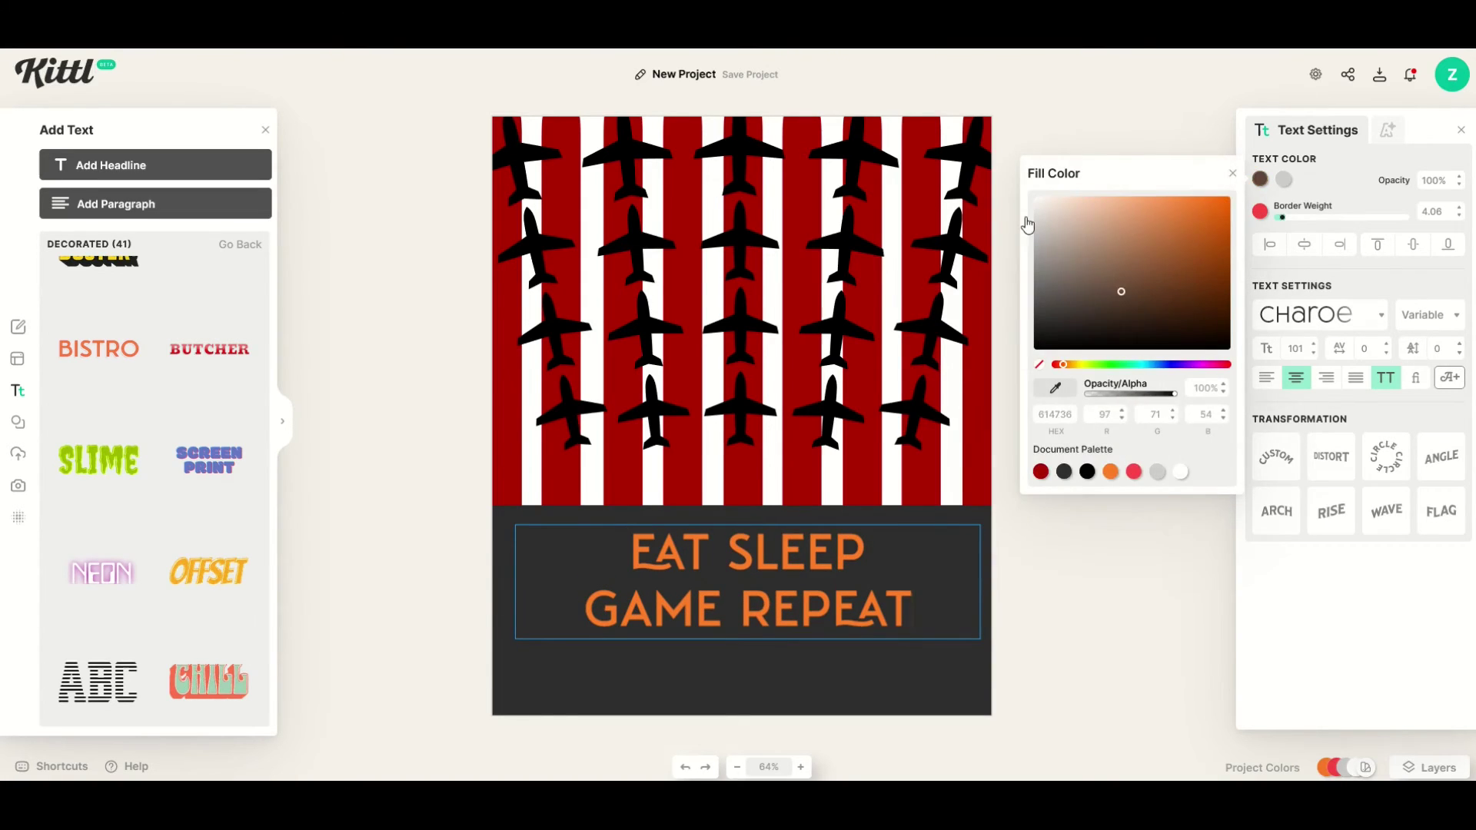
left_click(1034, 198)
left_click(1232, 173)
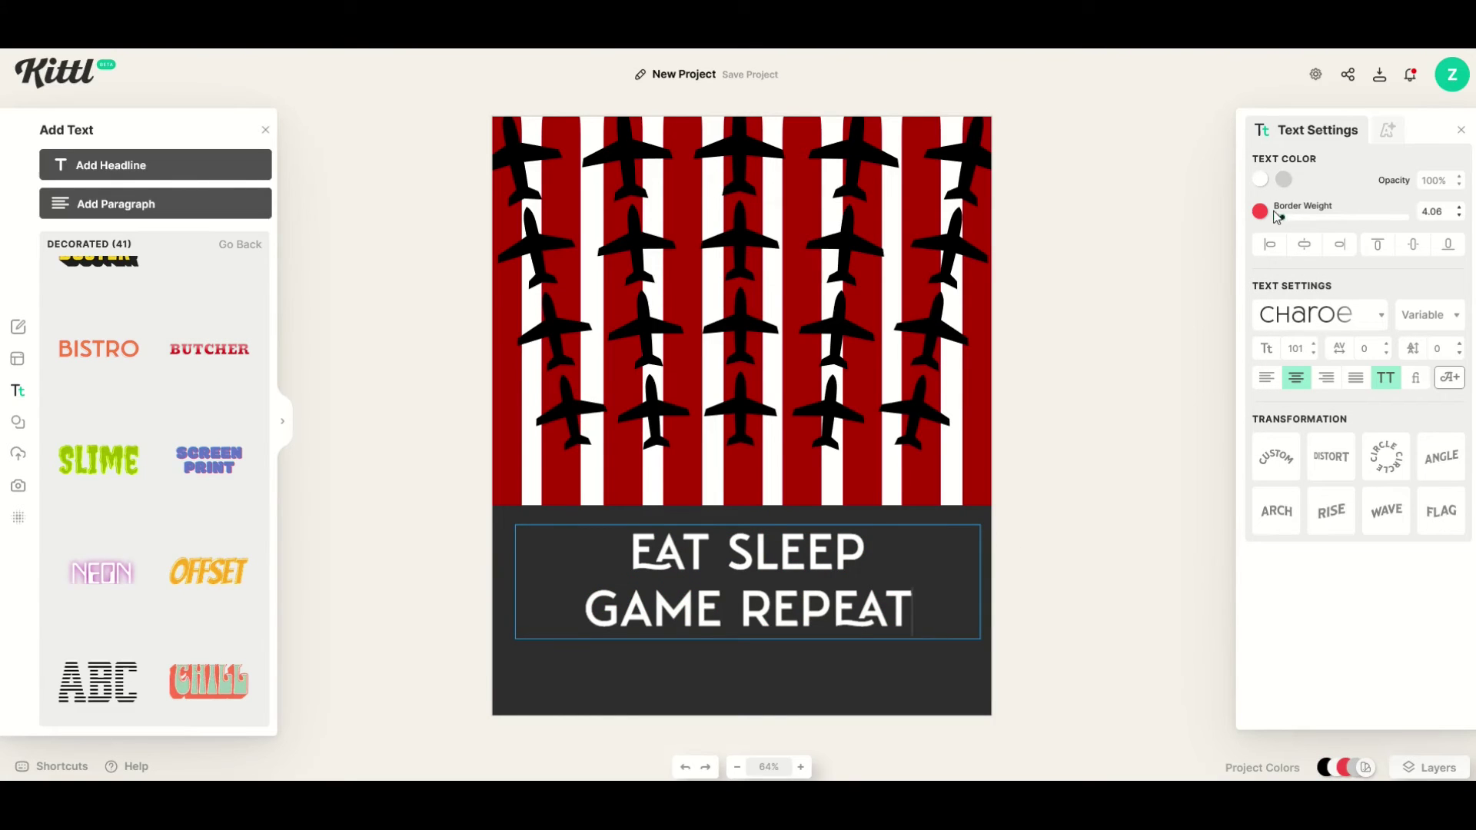
Set the title's border to the dark red sampled from the stripes and its shadow colour to black
left_click(1261, 212)
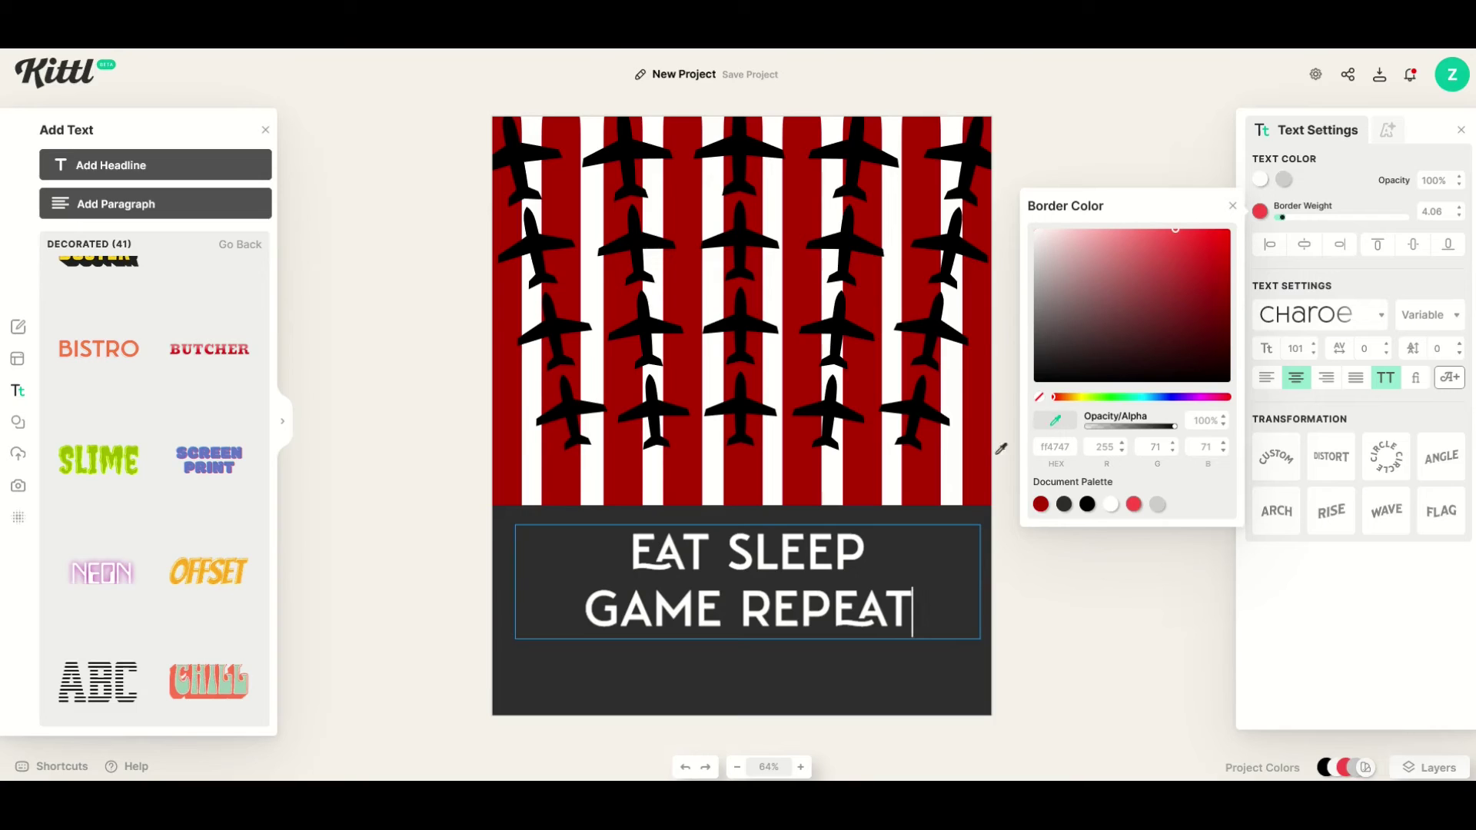
left_click(929, 485)
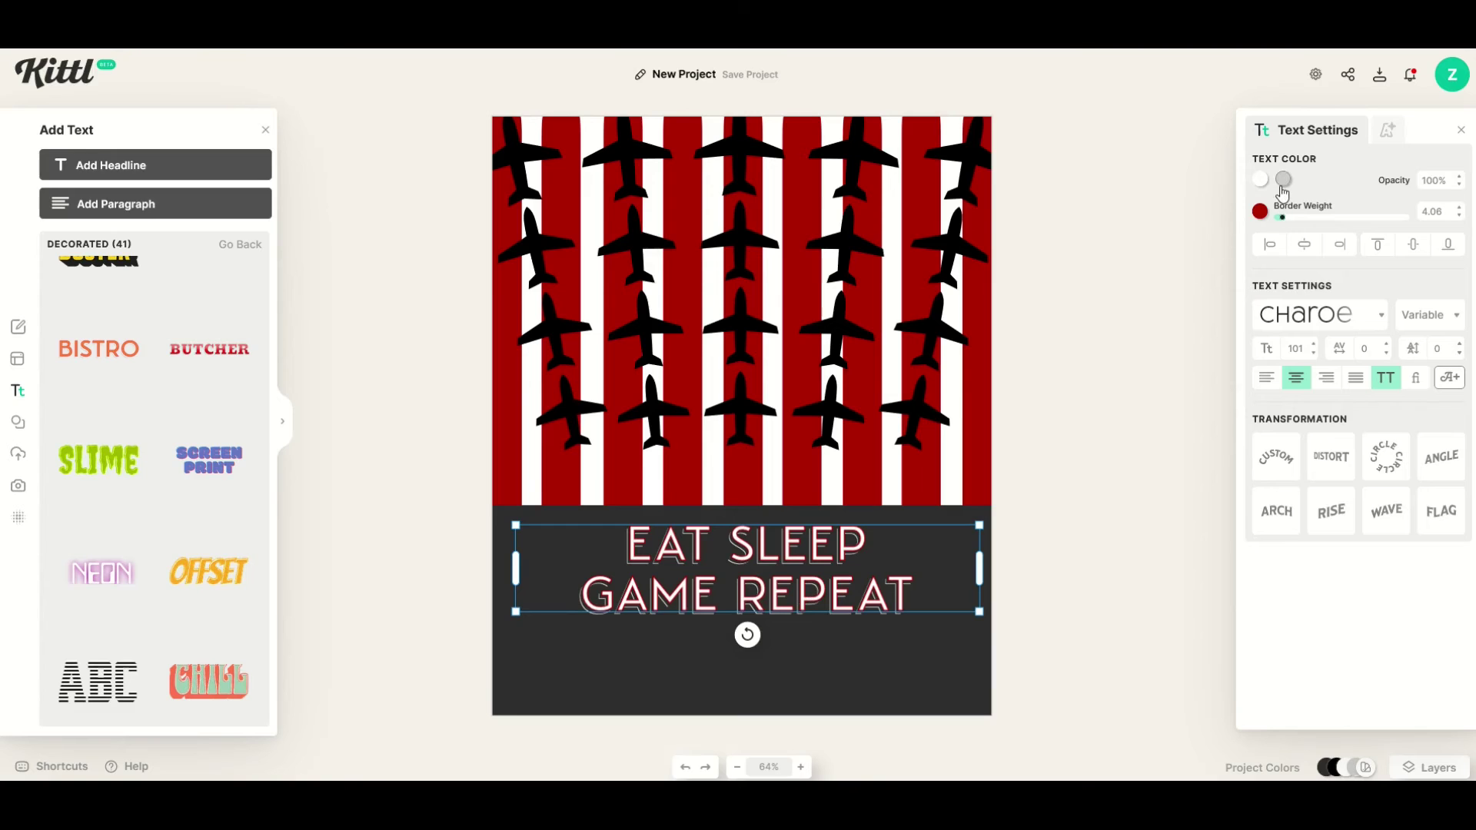
left_click(1283, 180)
left_click_drag(1193, 259, 1009, 394)
Enlarge the title to size 120, move it to the lower part of the dark block and centre it horizontally
left_click_drag(516, 572, 570, 629)
left_click_drag(657, 593, 632, 651)
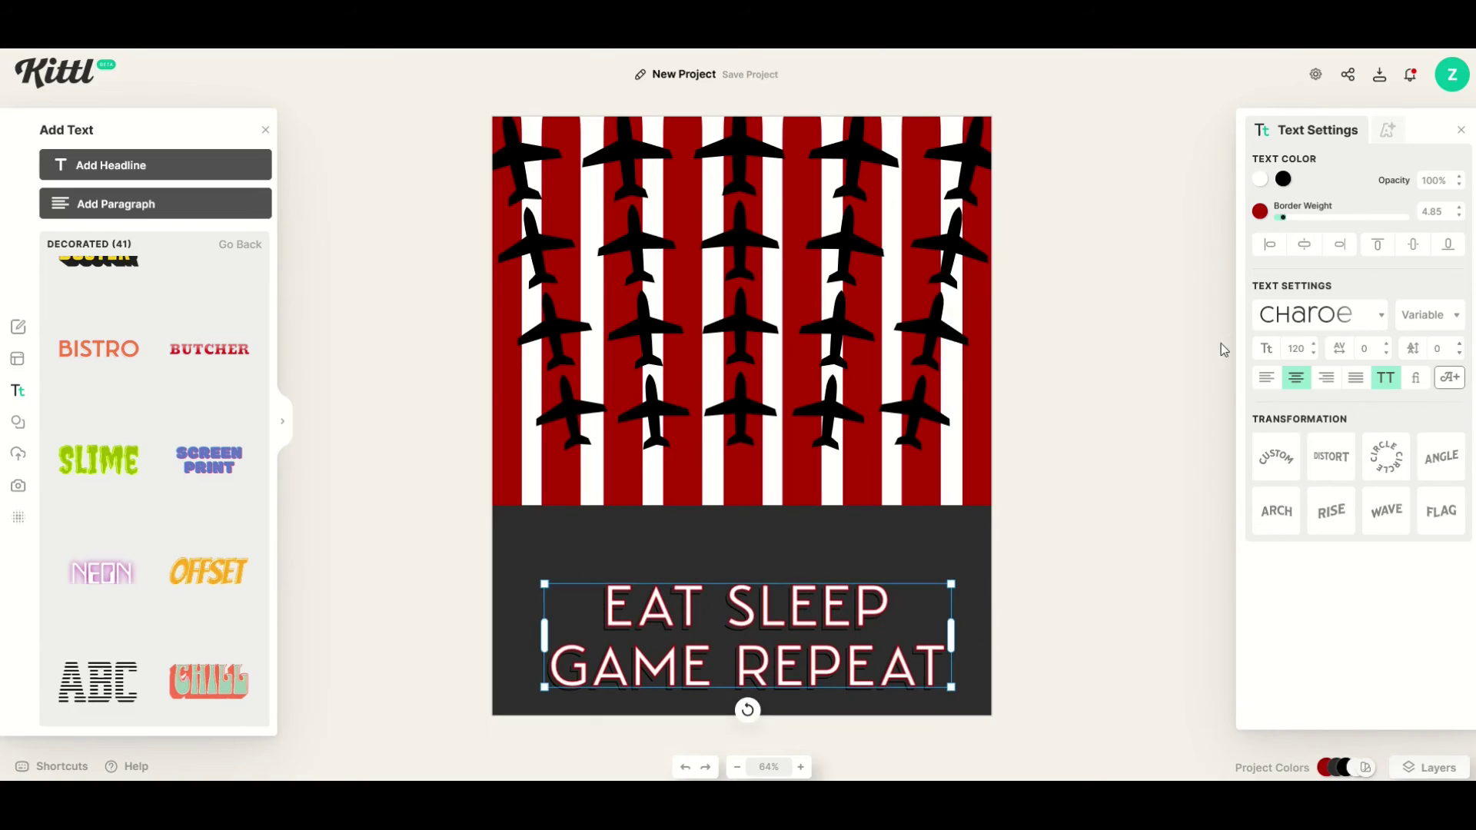
left_click(1304, 246)
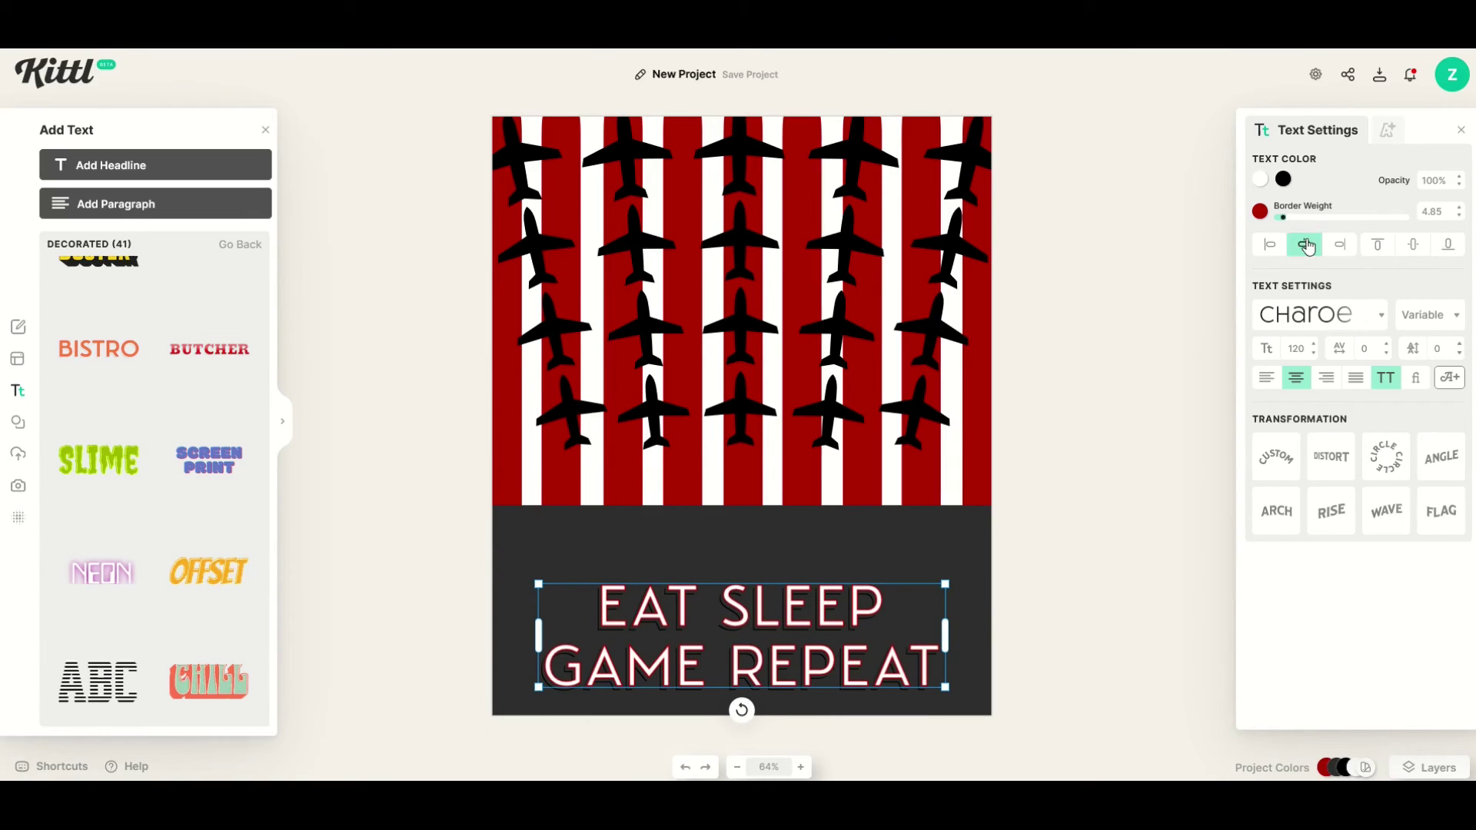
left_click(592, 558)
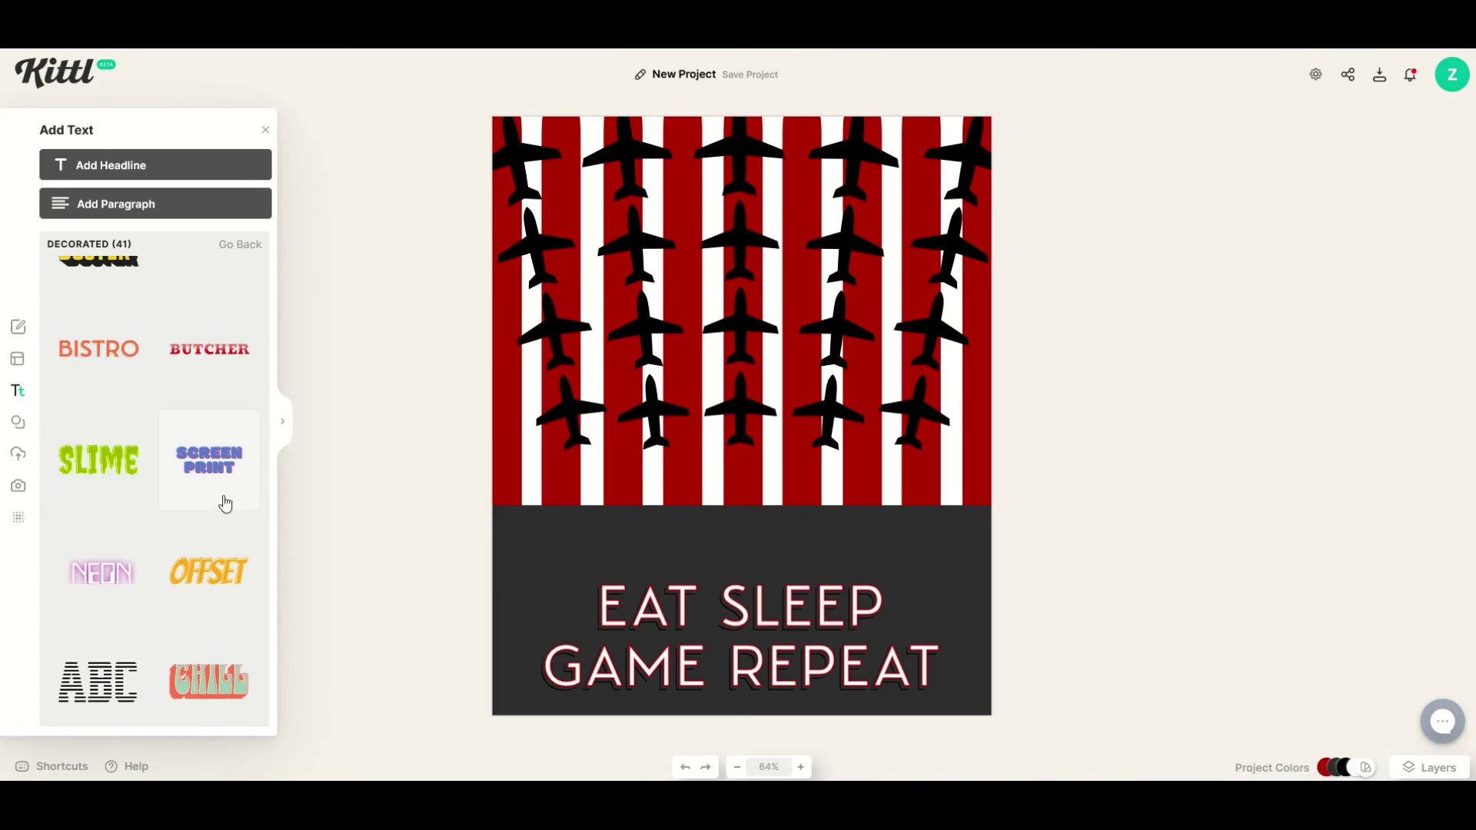
Search the elements for GAMING and add the green game controller to the artboard
left_click(20, 421)
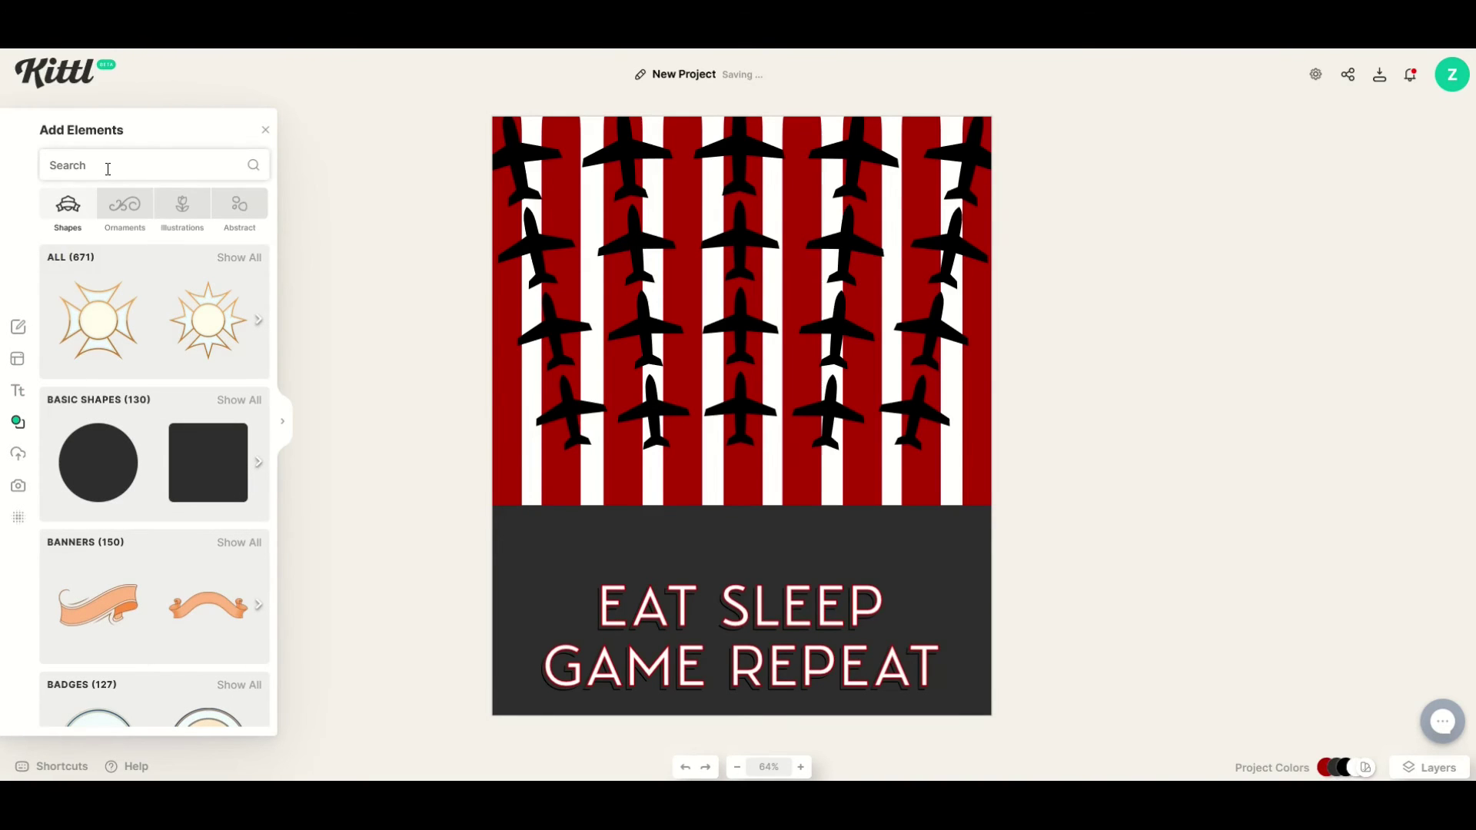
type("GAMING")
key("Return")
scroll(159, 321, "down", 3)
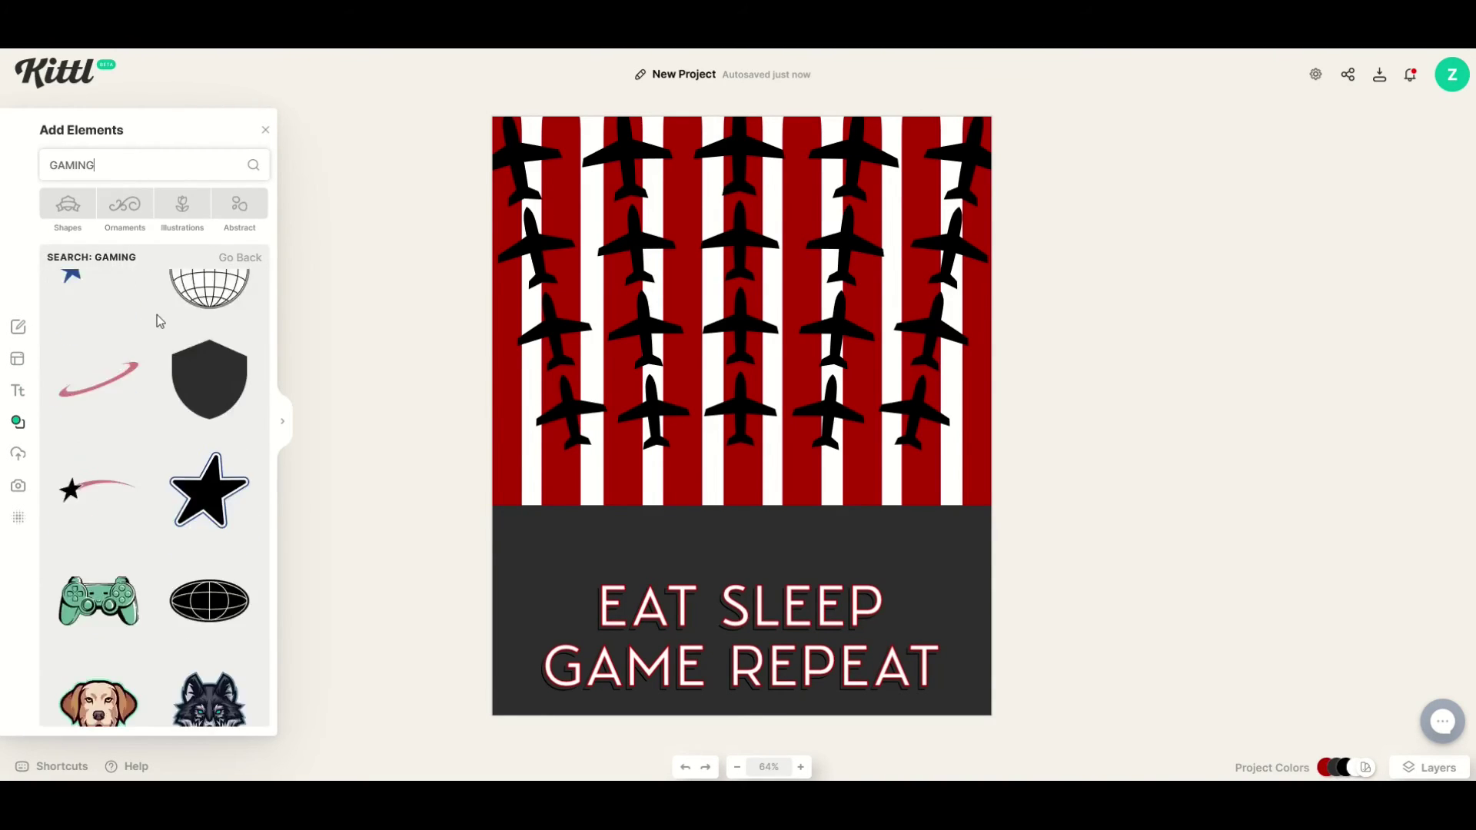
scroll(159, 321, "down", 3)
left_click(104, 412)
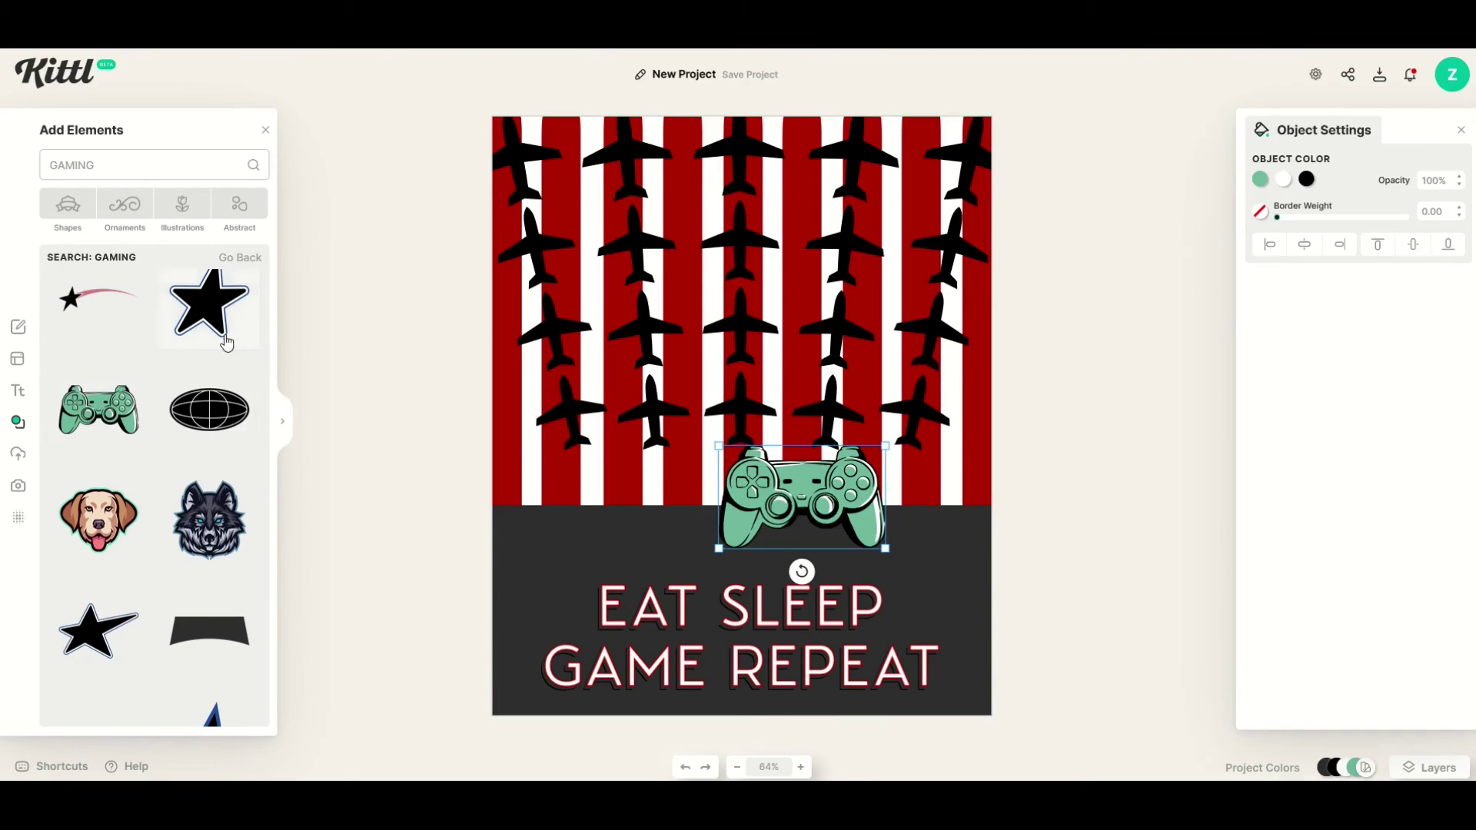
Add the blue star-and-orbit swoosh, place it left of the controller and recolour it white
scroll(140, 369, "down", 5)
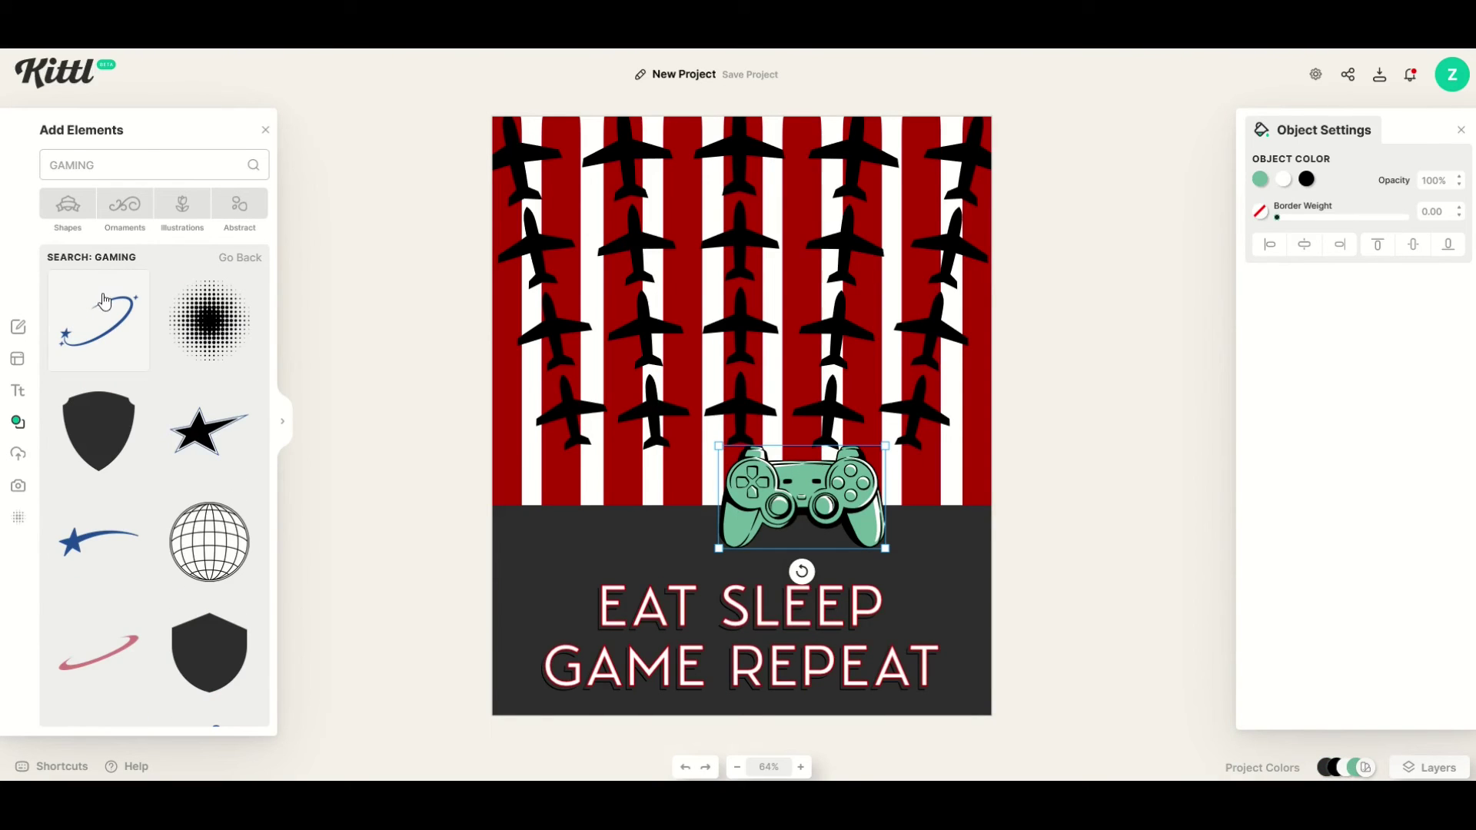
left_click(67, 336)
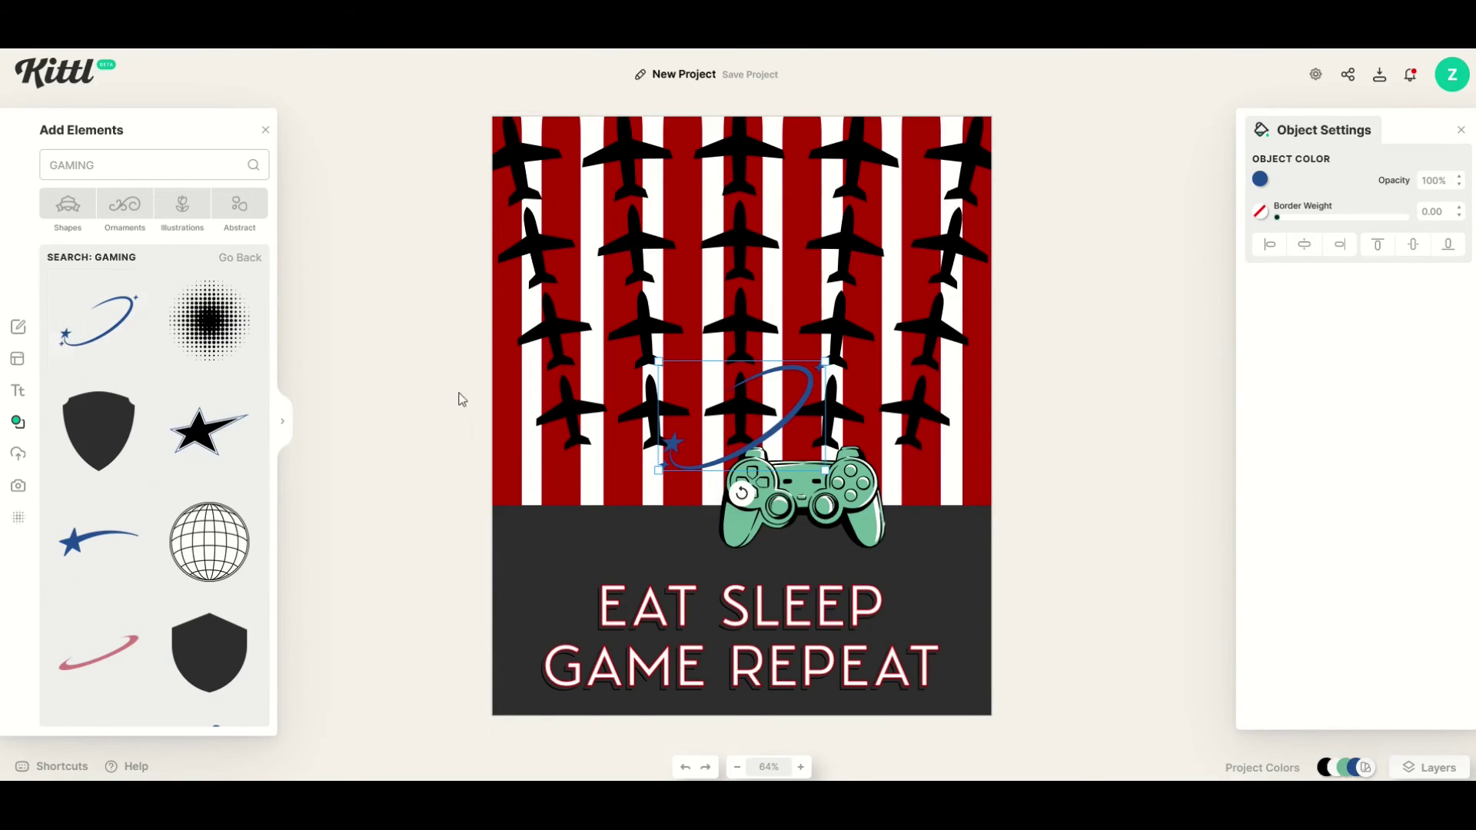
left_click_drag(711, 476, 678, 515)
left_click(1260, 179)
left_click_drag(1163, 247, 1024, 183)
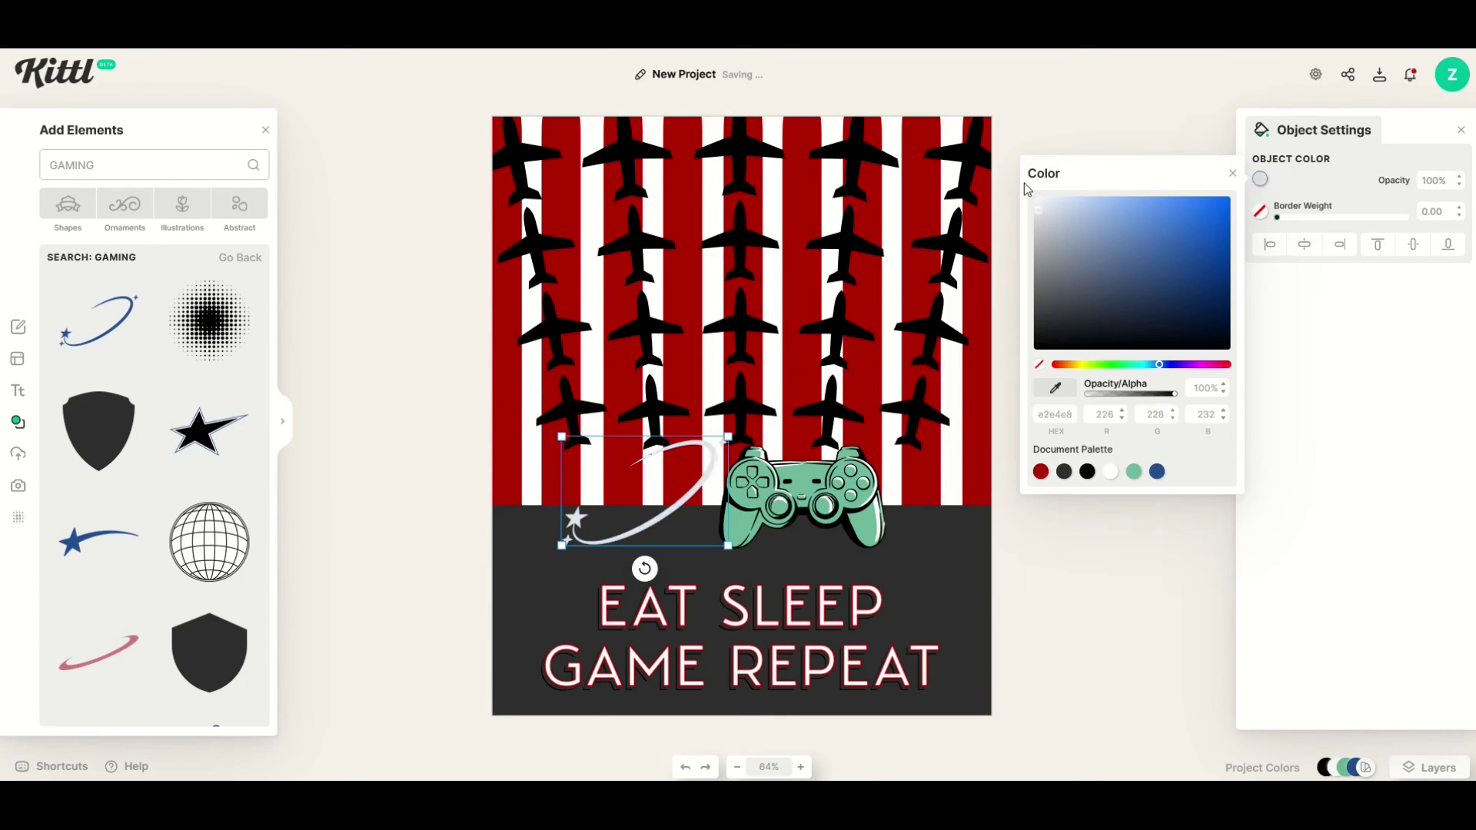
Enlarge the controller to over half the artboard's width, place it above the dark block and centre it horizontally
left_click(773, 499)
left_click_drag(772, 500, 857, 505)
left_click_drag(736, 419, 769, 402)
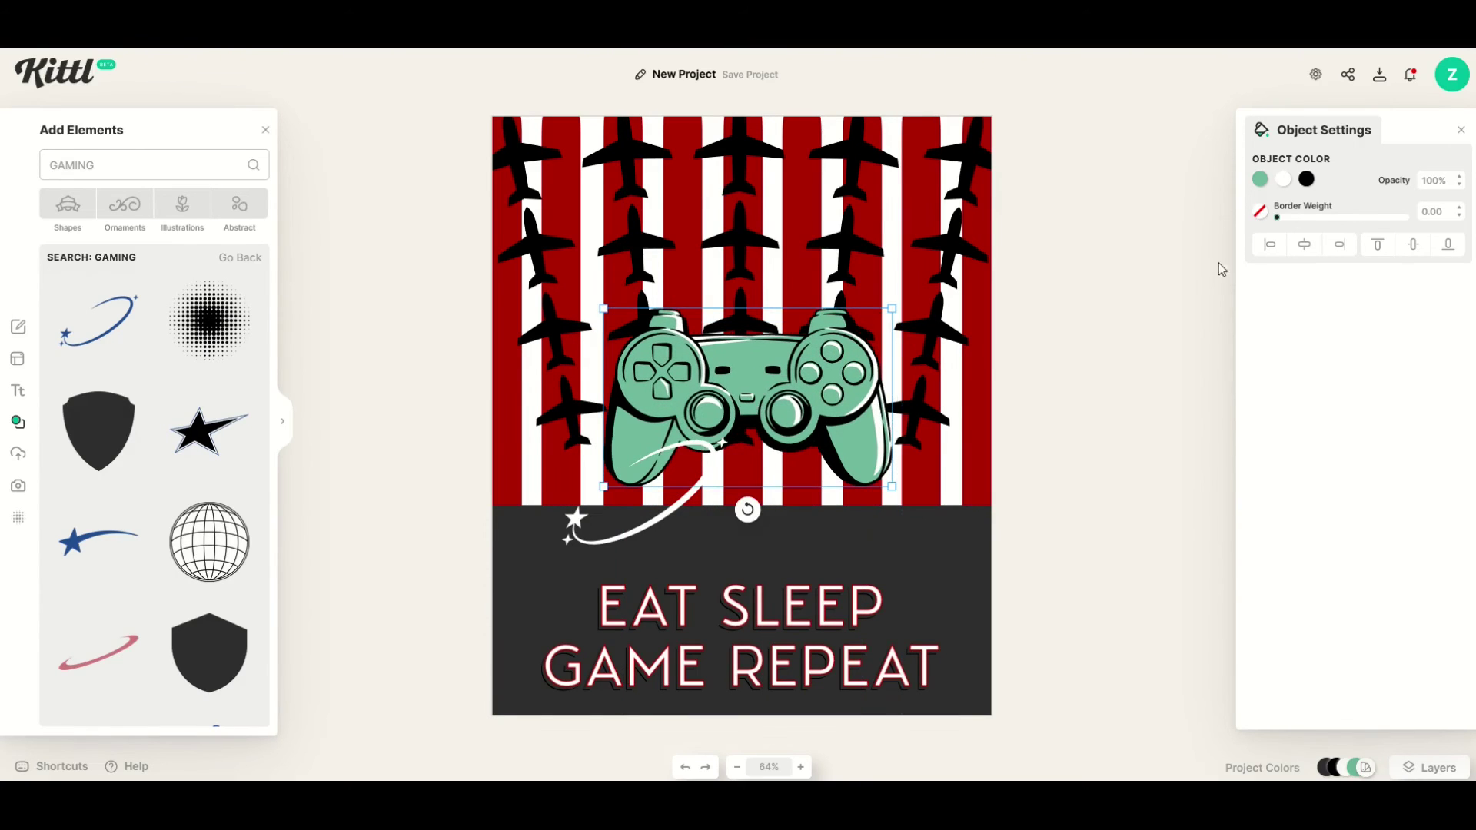
left_click(1304, 244)
Enlarge the white swoosh so it wraps around the controller, and select both objects together
left_click(615, 540)
left_click_drag(664, 546, 561, 482)
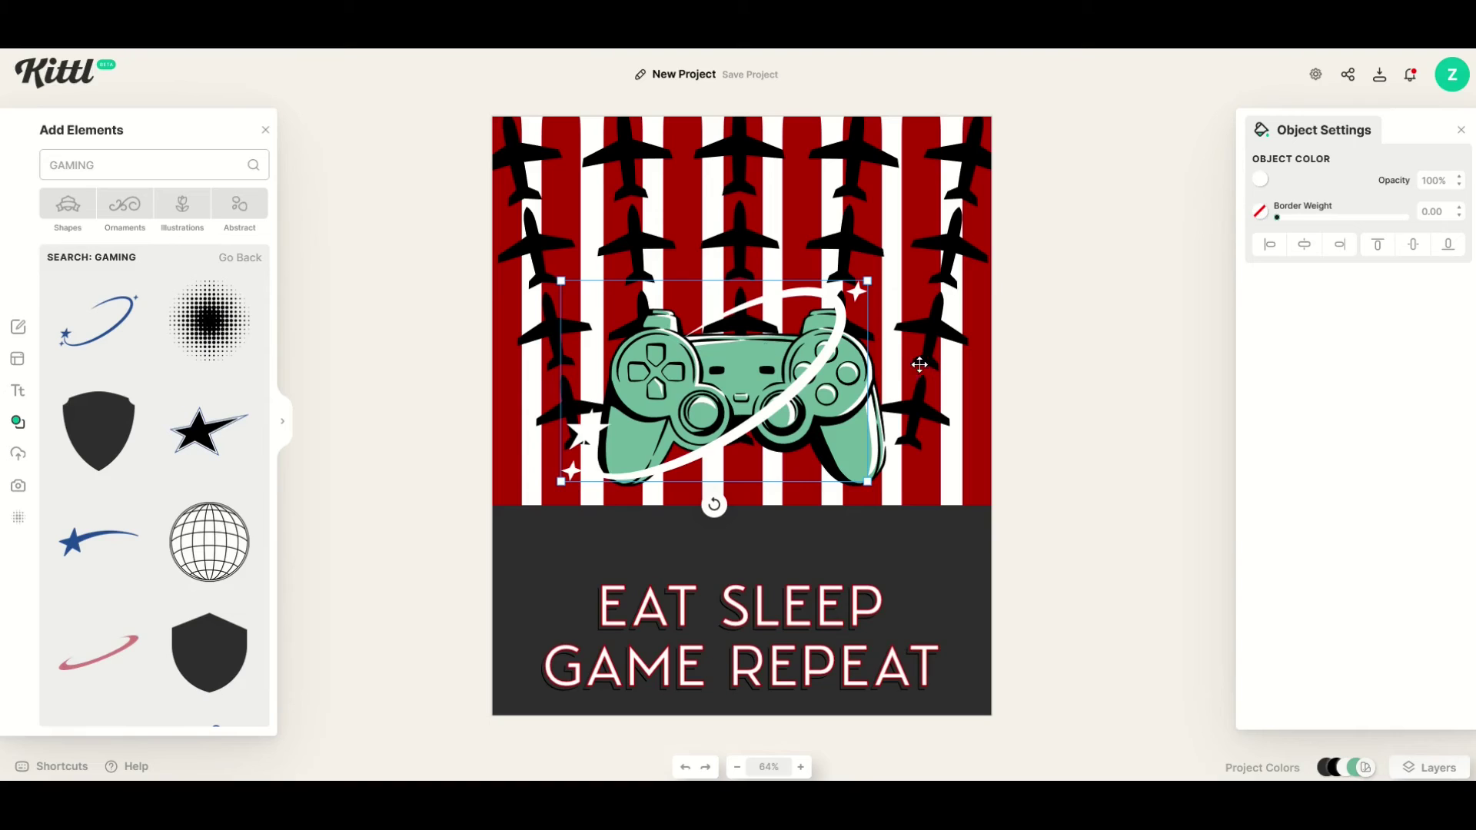
left_click(731, 371)
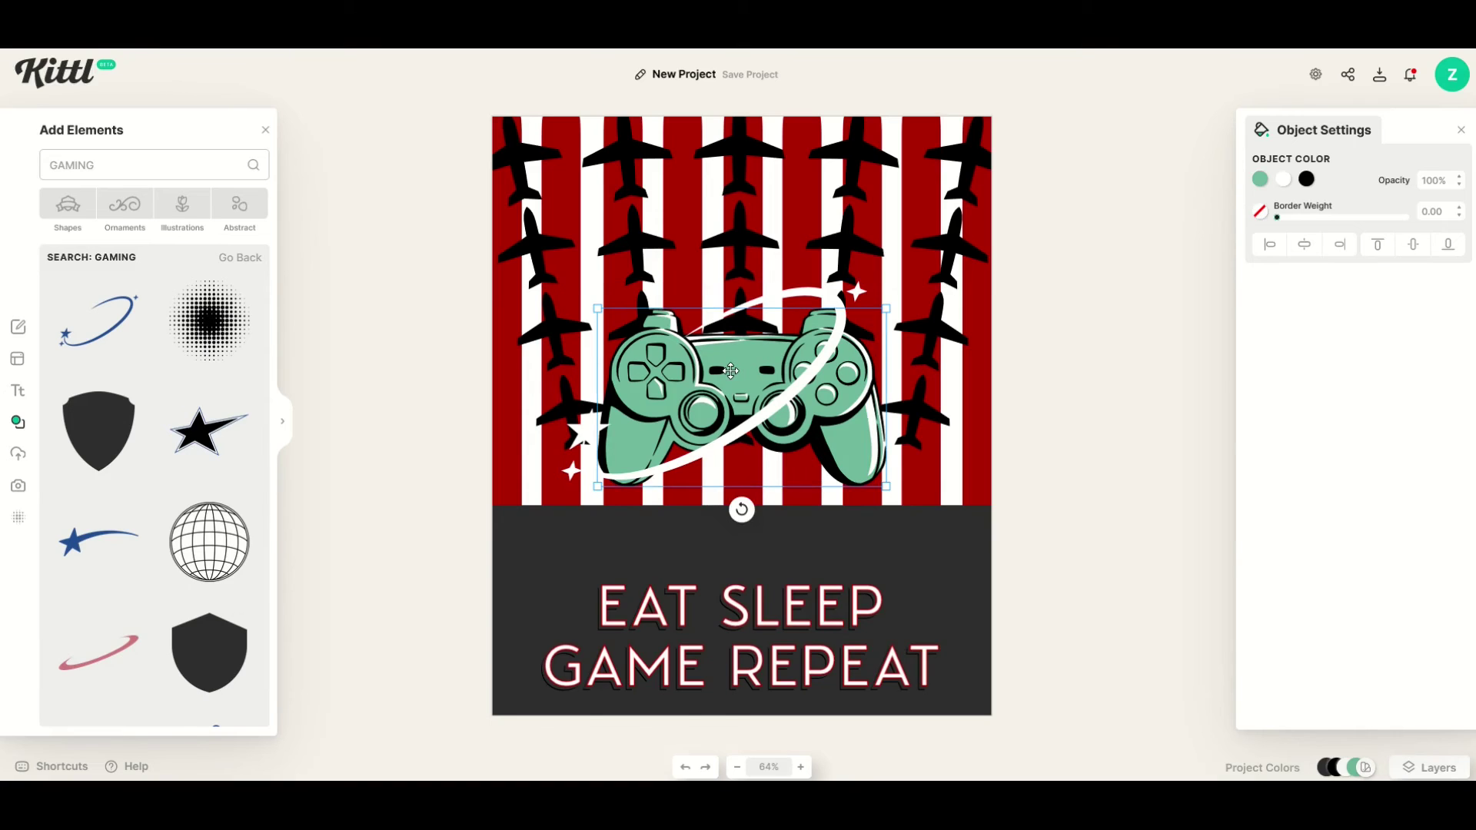
left_click(816, 297, "shift")
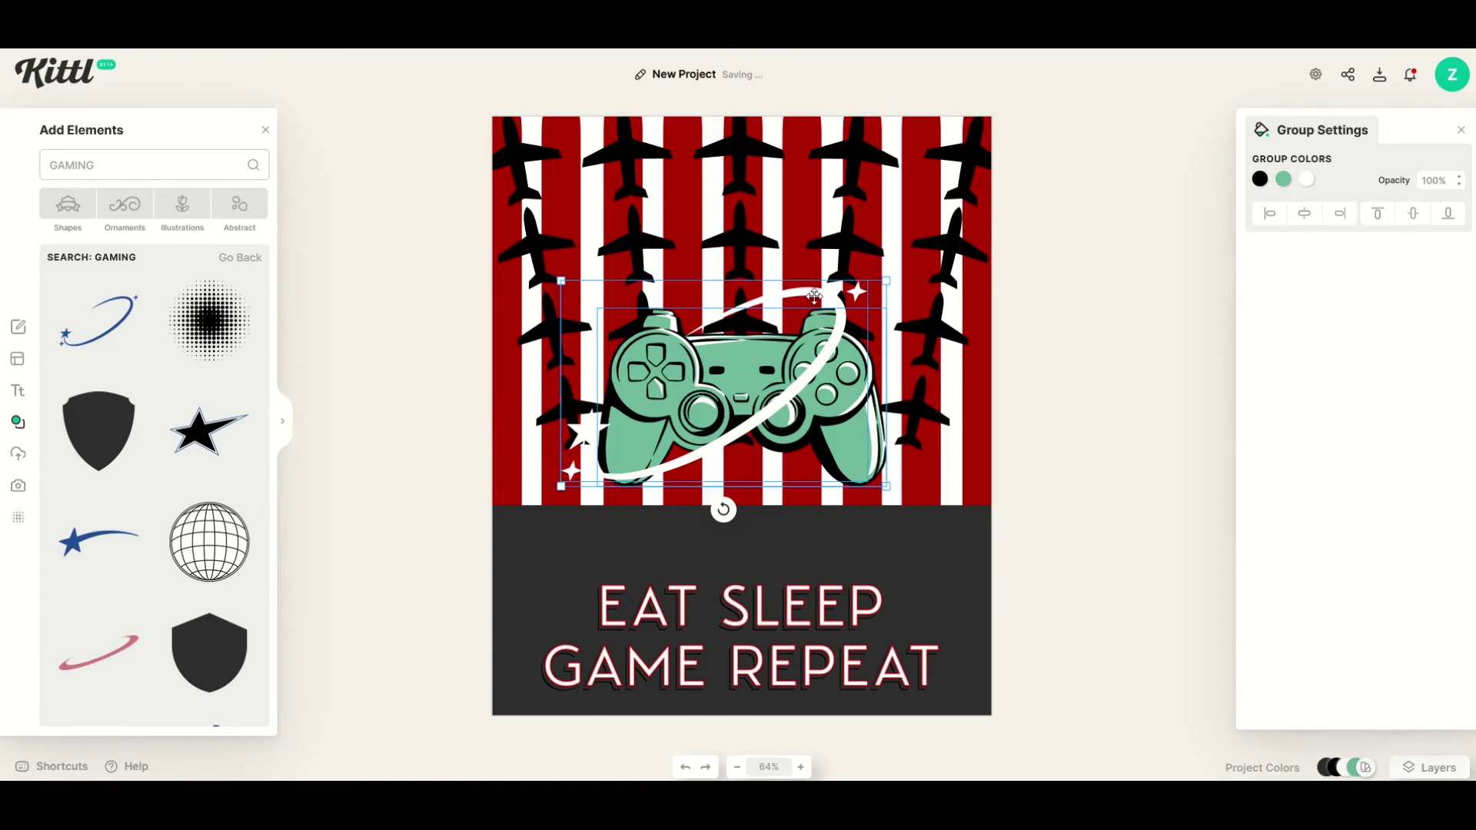
Group the controller with the swoosh and move the group higher over the airplanes
right_click(715, 378)
left_click(750, 459)
left_click(1076, 461)
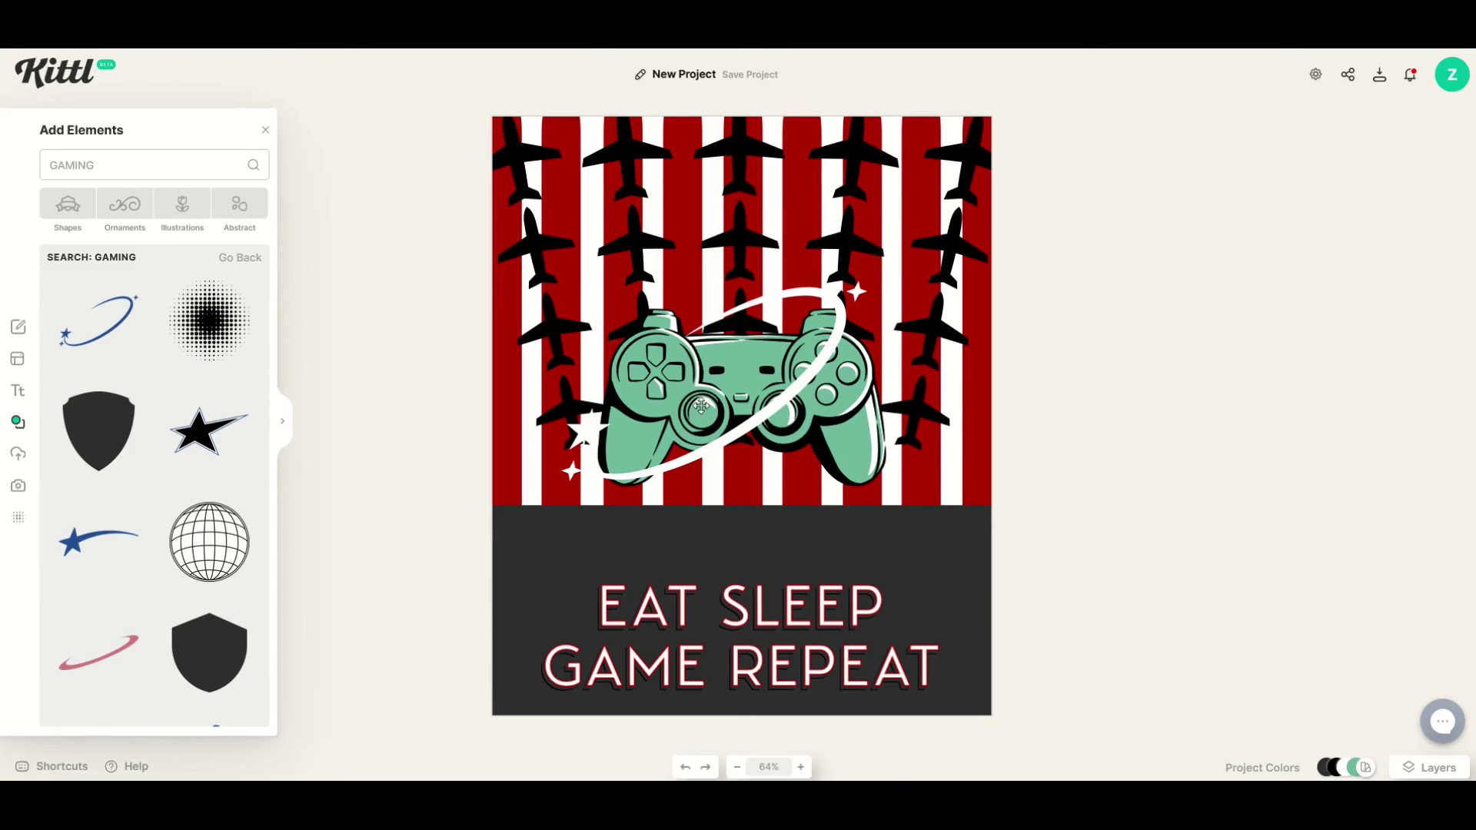
left_click(658, 372)
left_click_drag(658, 372, 668, 222)
Search the elements for SOLDIER and add the helmeted skull over the controller's left grip
left_click(17, 455)
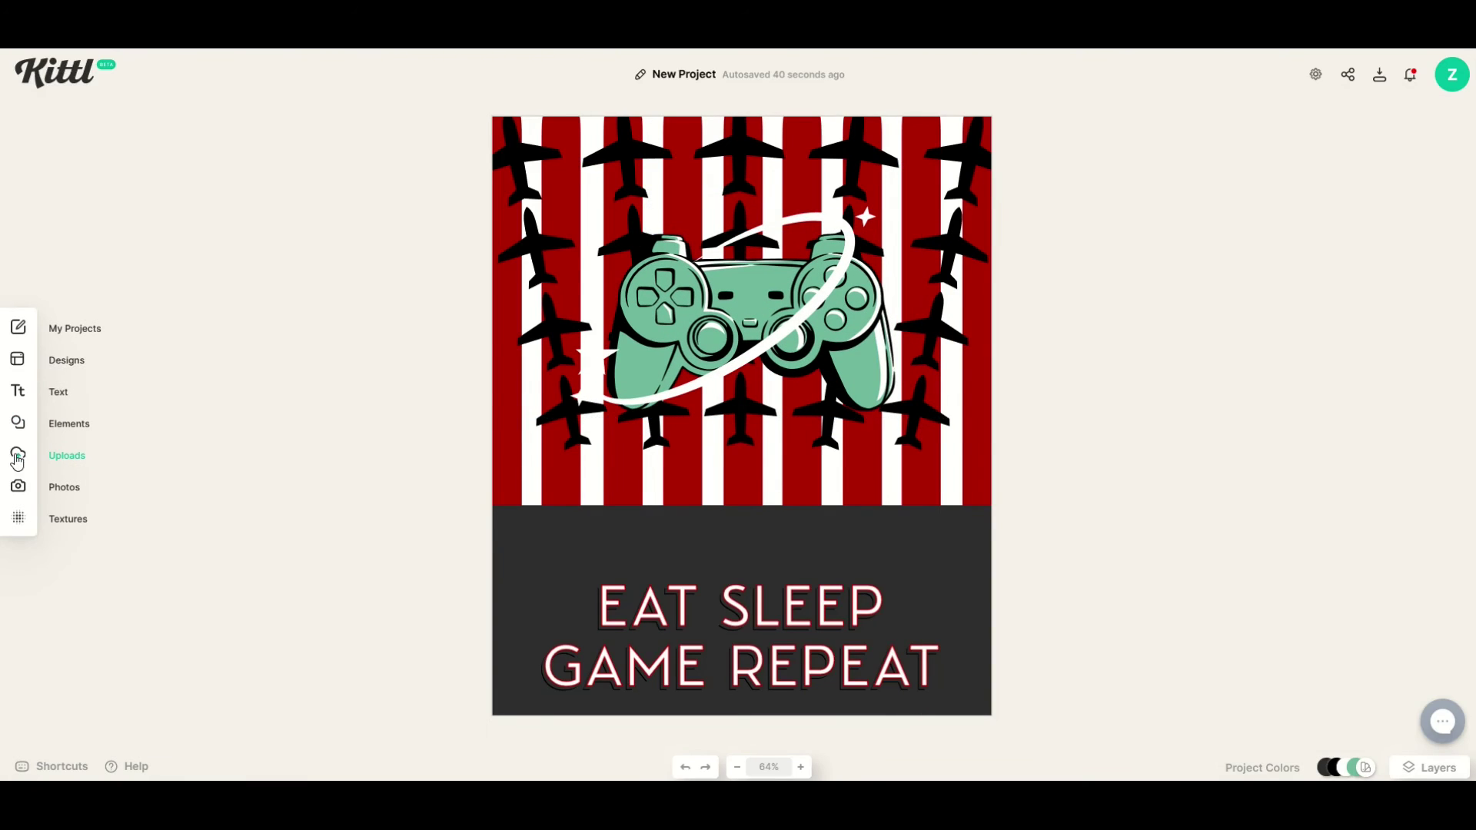
left_click(17, 422)
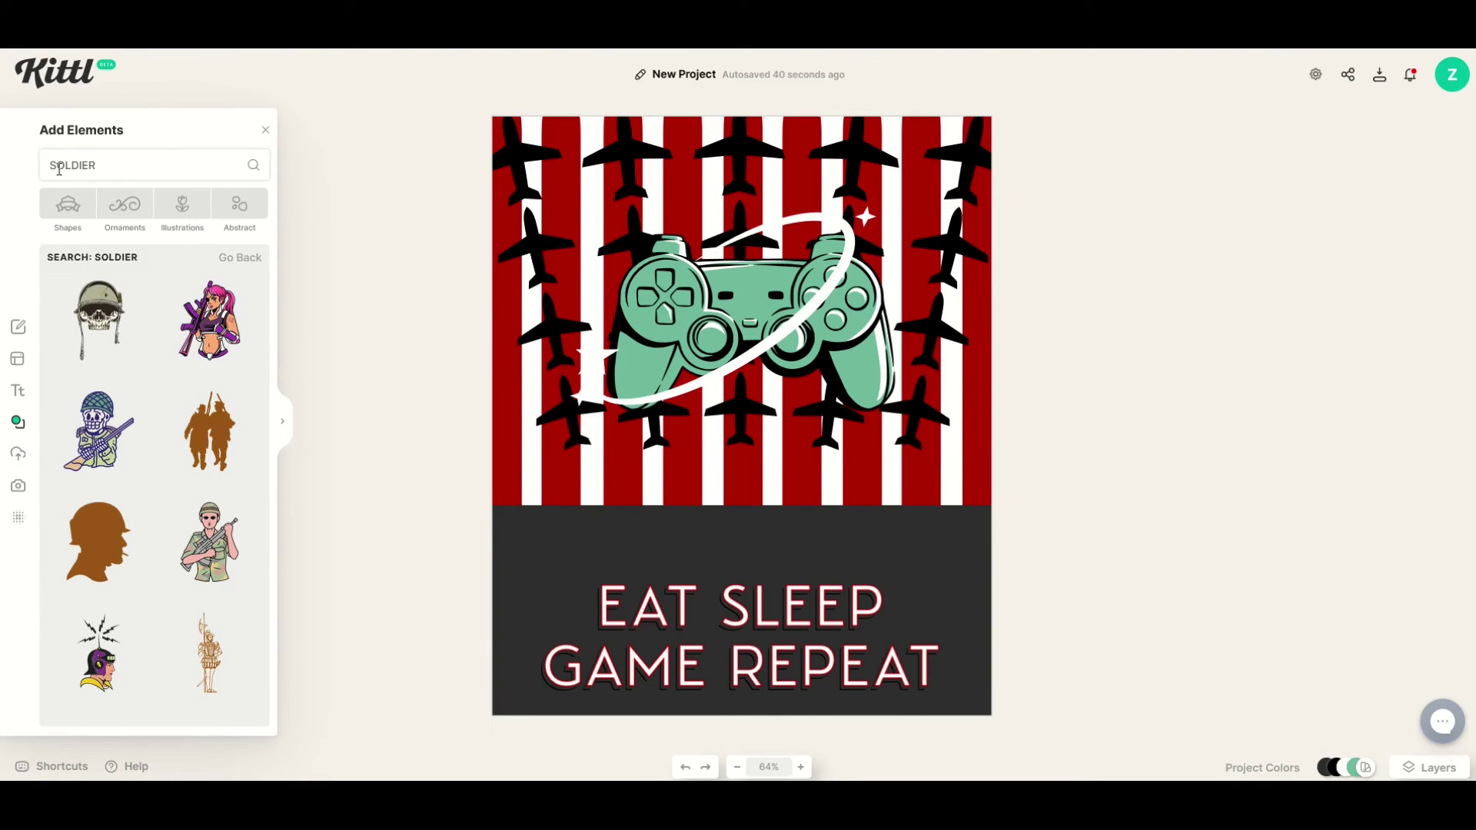
left_click(123, 324)
left_click_drag(737, 402, 606, 365)
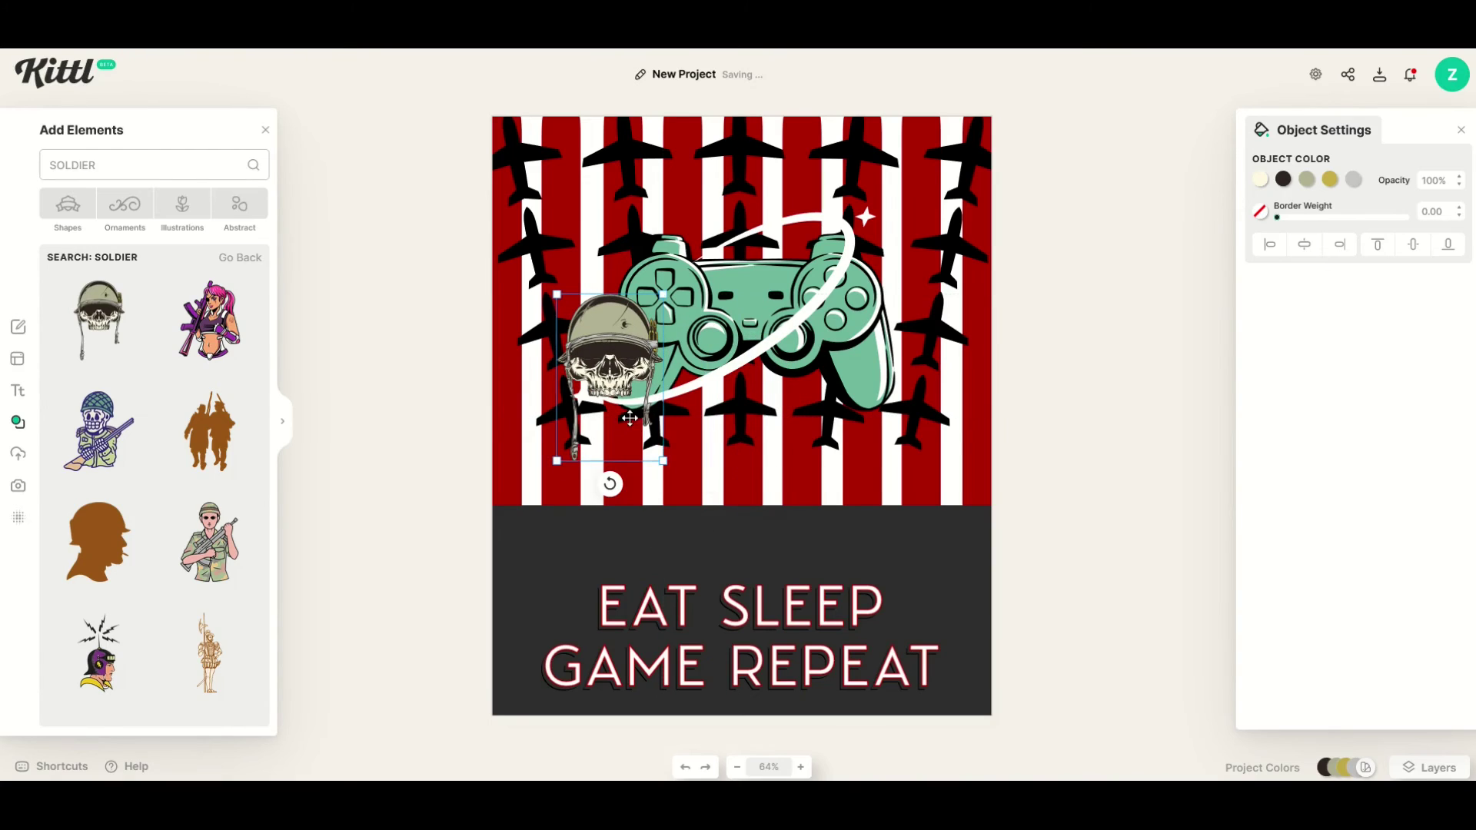
Enlarge the helmeted skull to about half the artboard's width and place it along the left edge, overlapping the dark block
left_click_drag(745, 516, 798, 670)
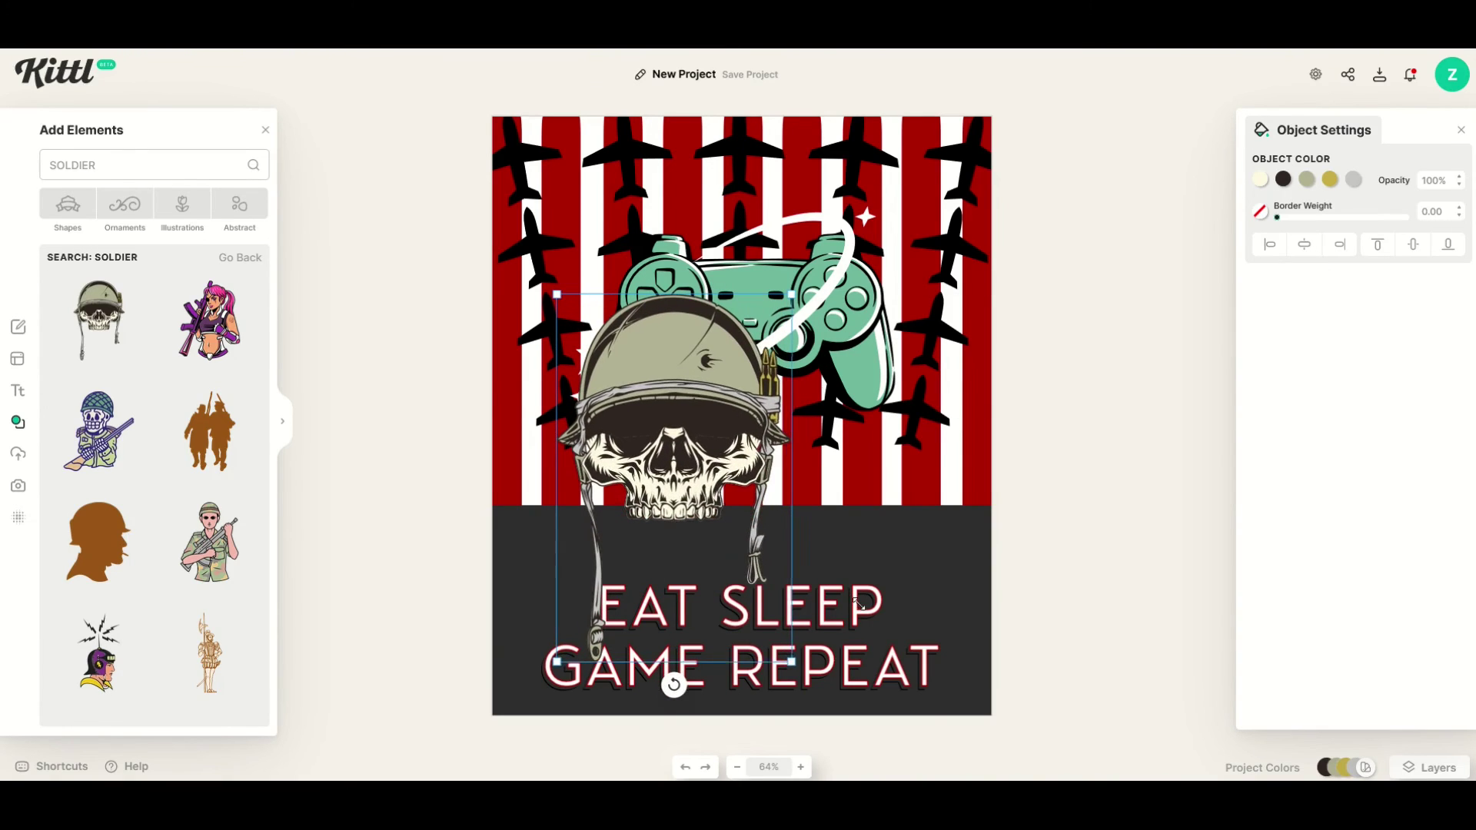
left_click_drag(661, 420, 604, 445)
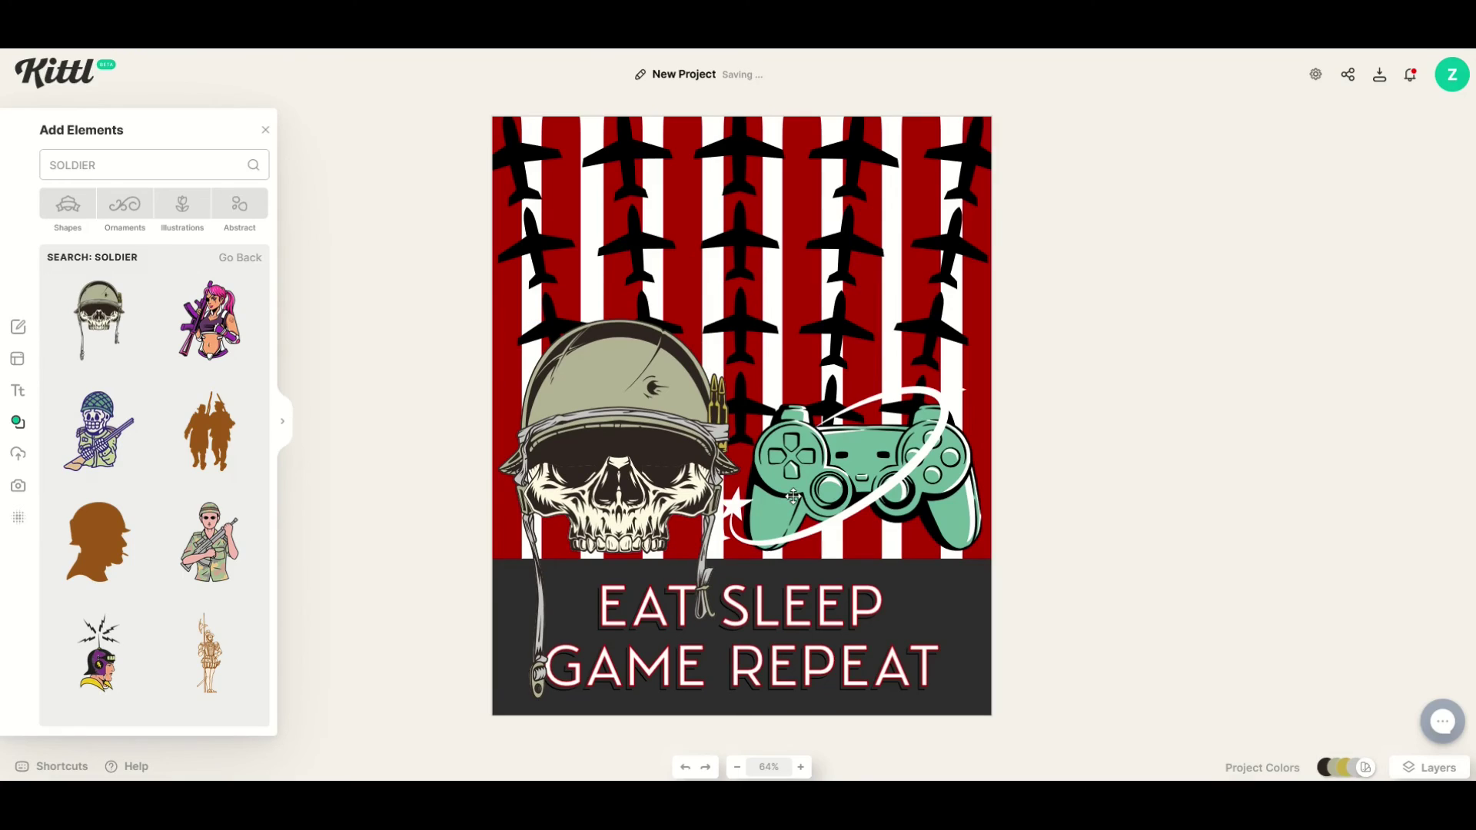
left_click(613, 399)
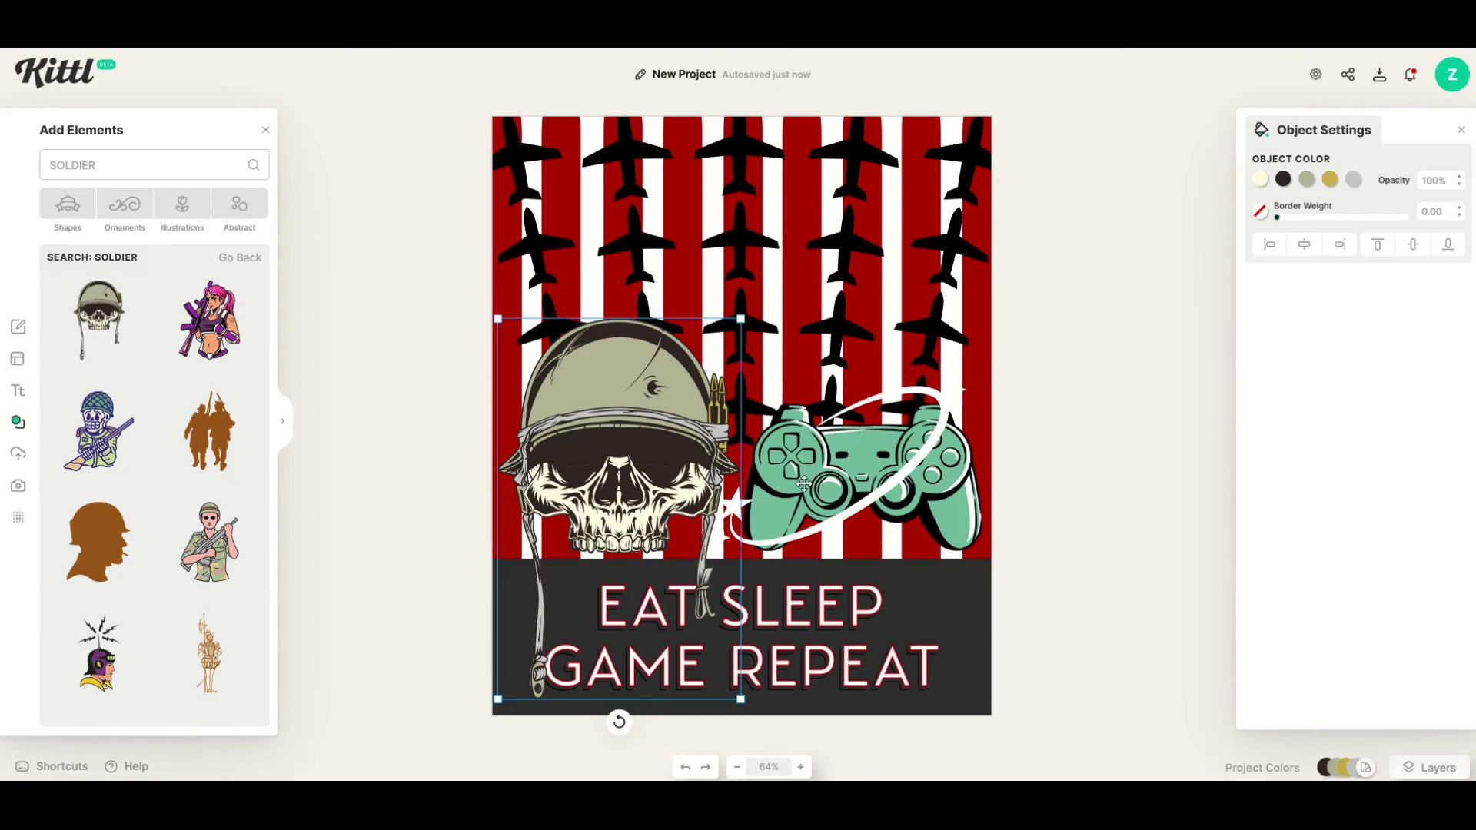
Recolour the yellow bullets on the skull's helmet with the green sampled from the game controller
left_click(804, 483)
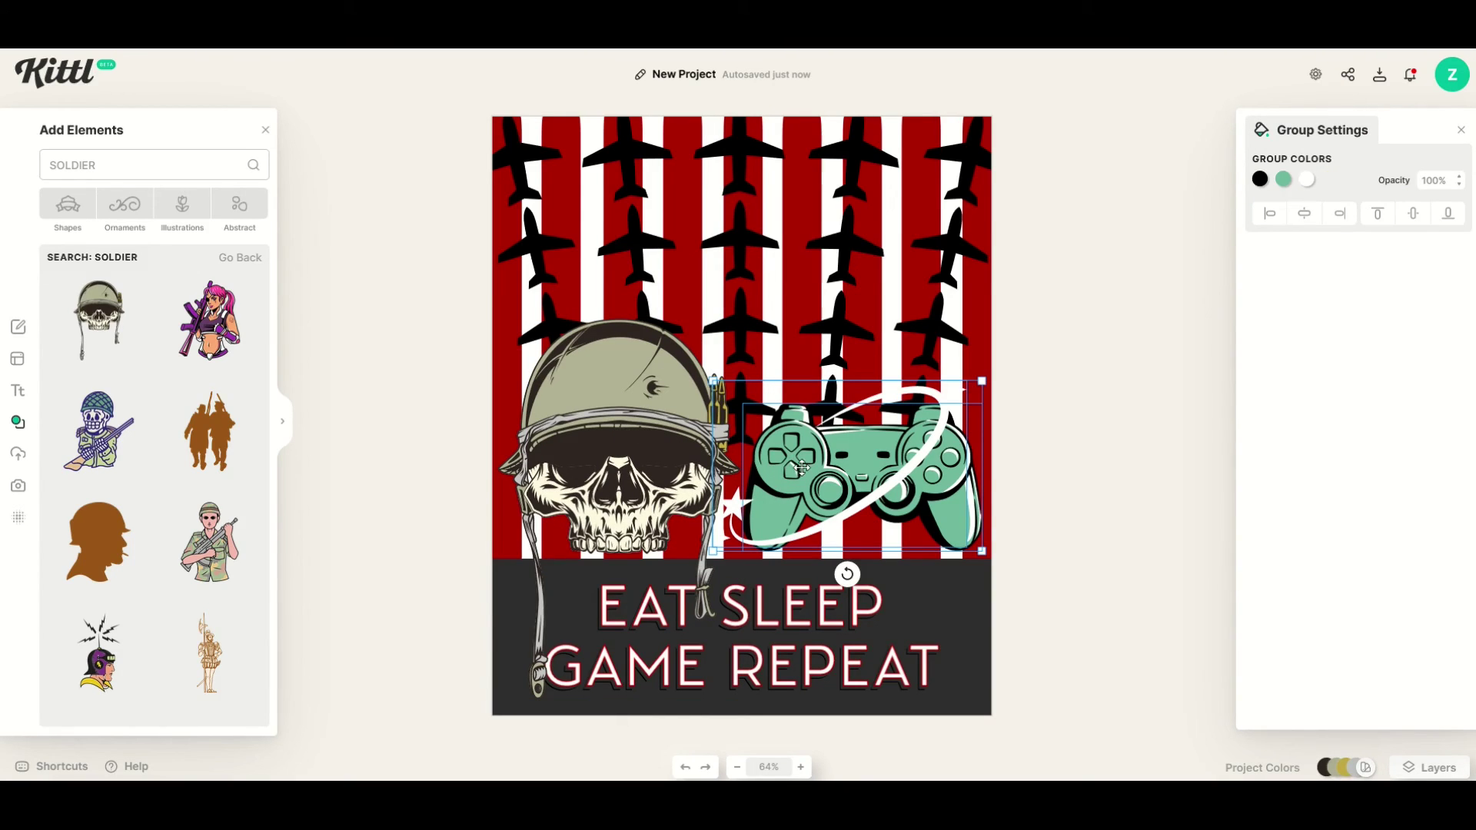
left_click(594, 379)
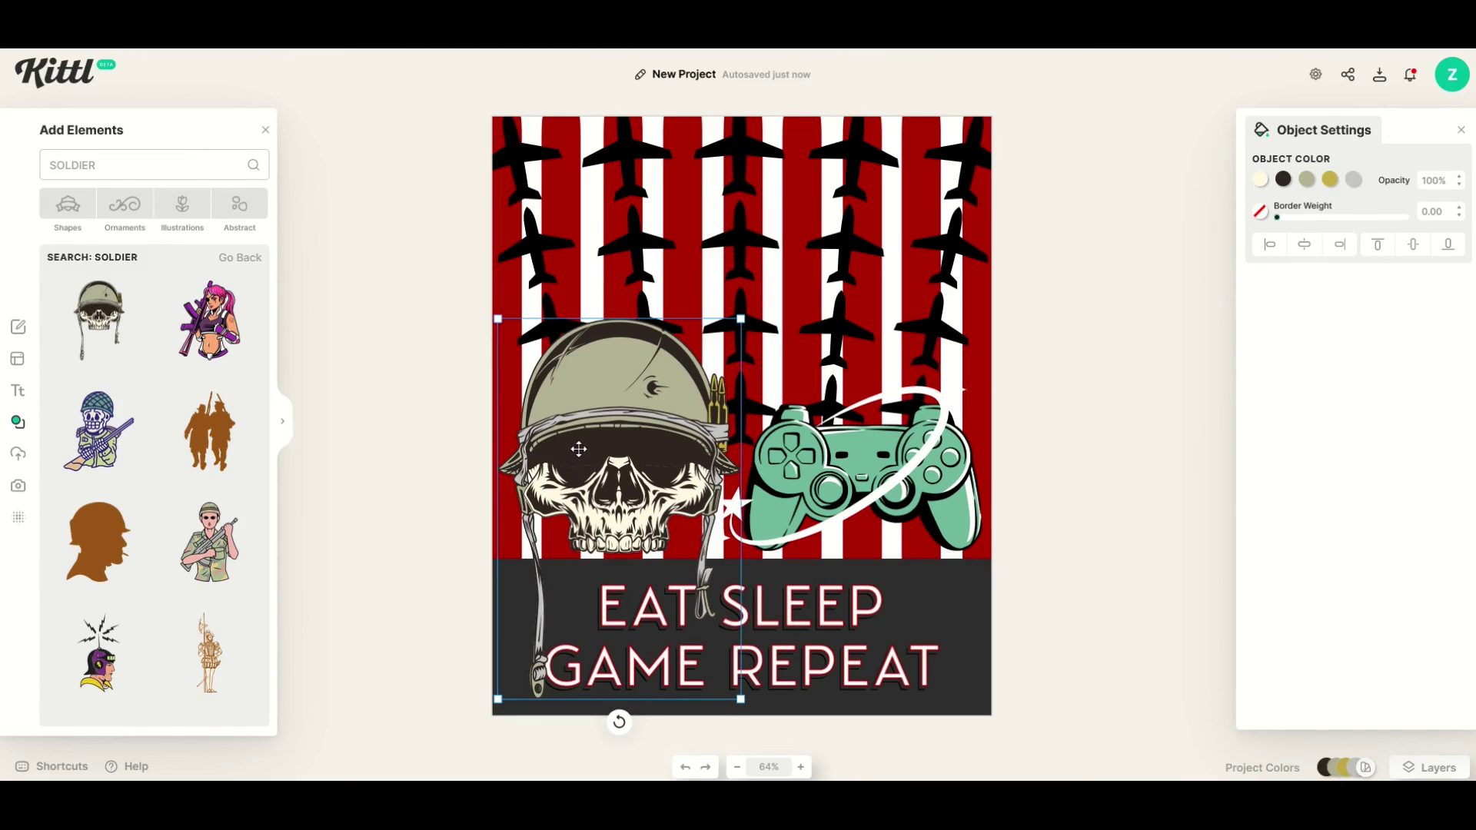
left_click(1329, 180)
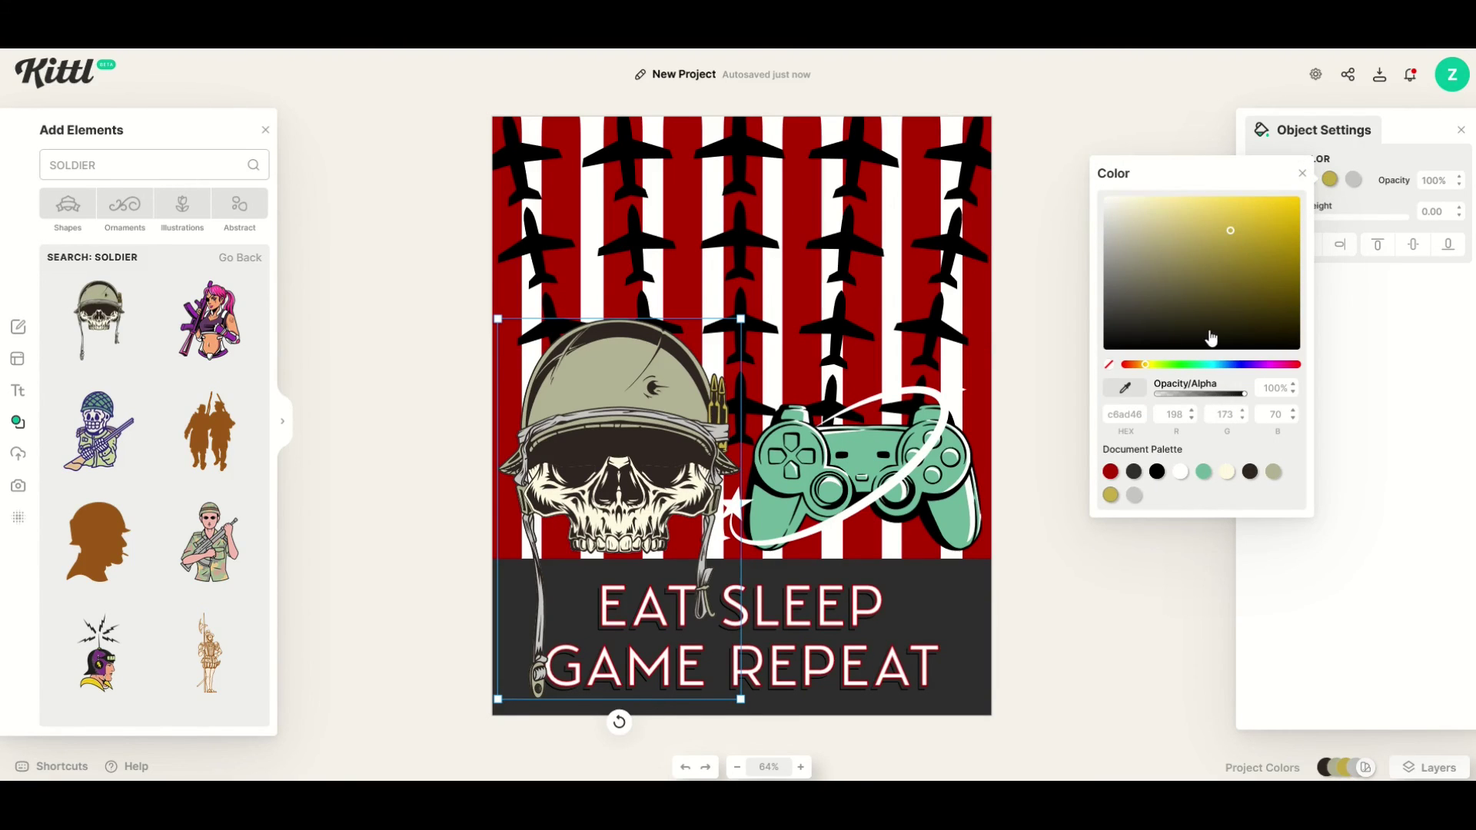
left_click(1128, 389)
left_click(870, 445)
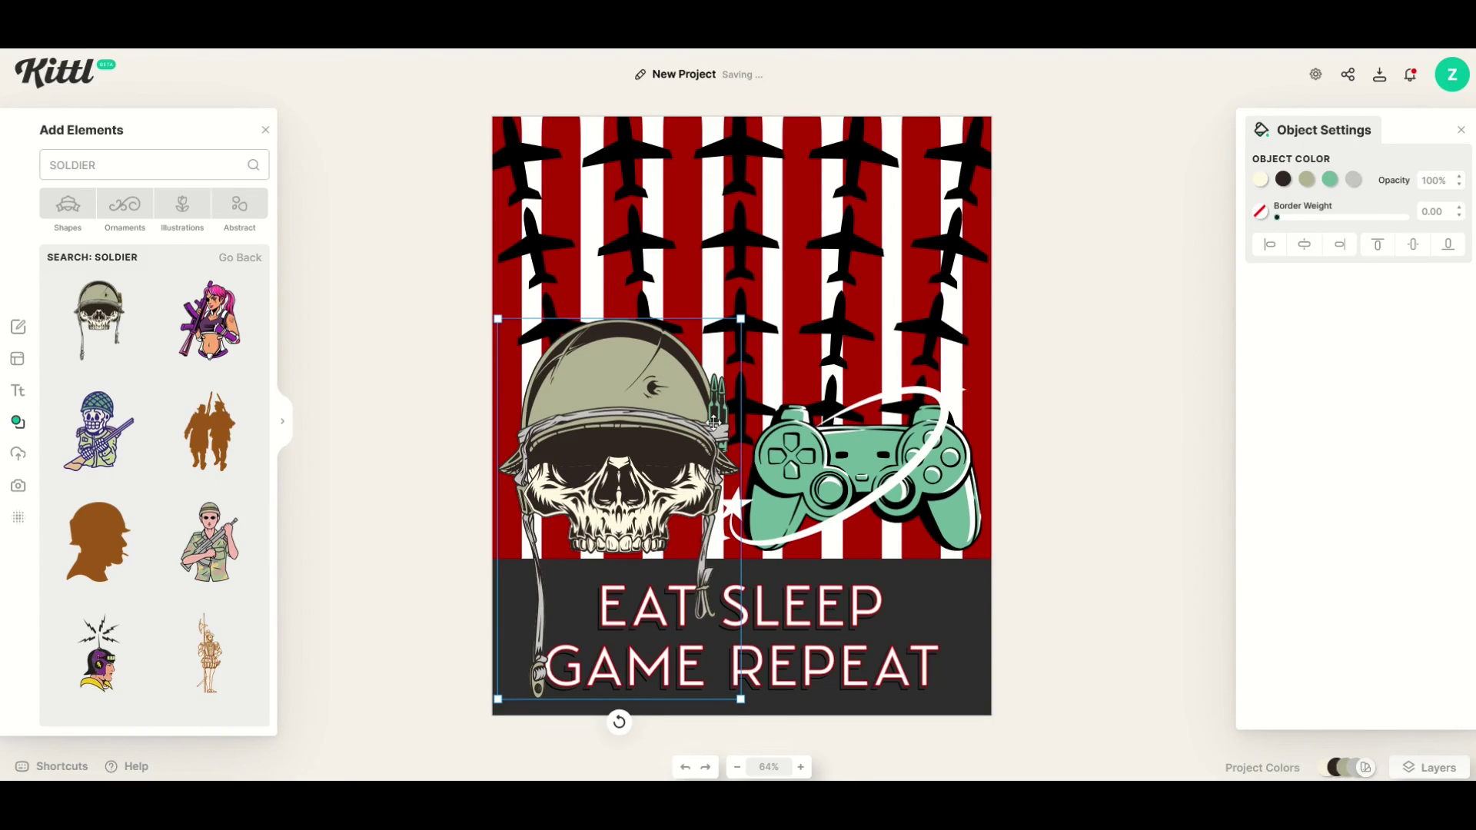
Recolour the skull's olive helmet with the green sampled from the game controller and deselect it
left_click(1306, 180)
left_click(1101, 388)
left_click(880, 431)
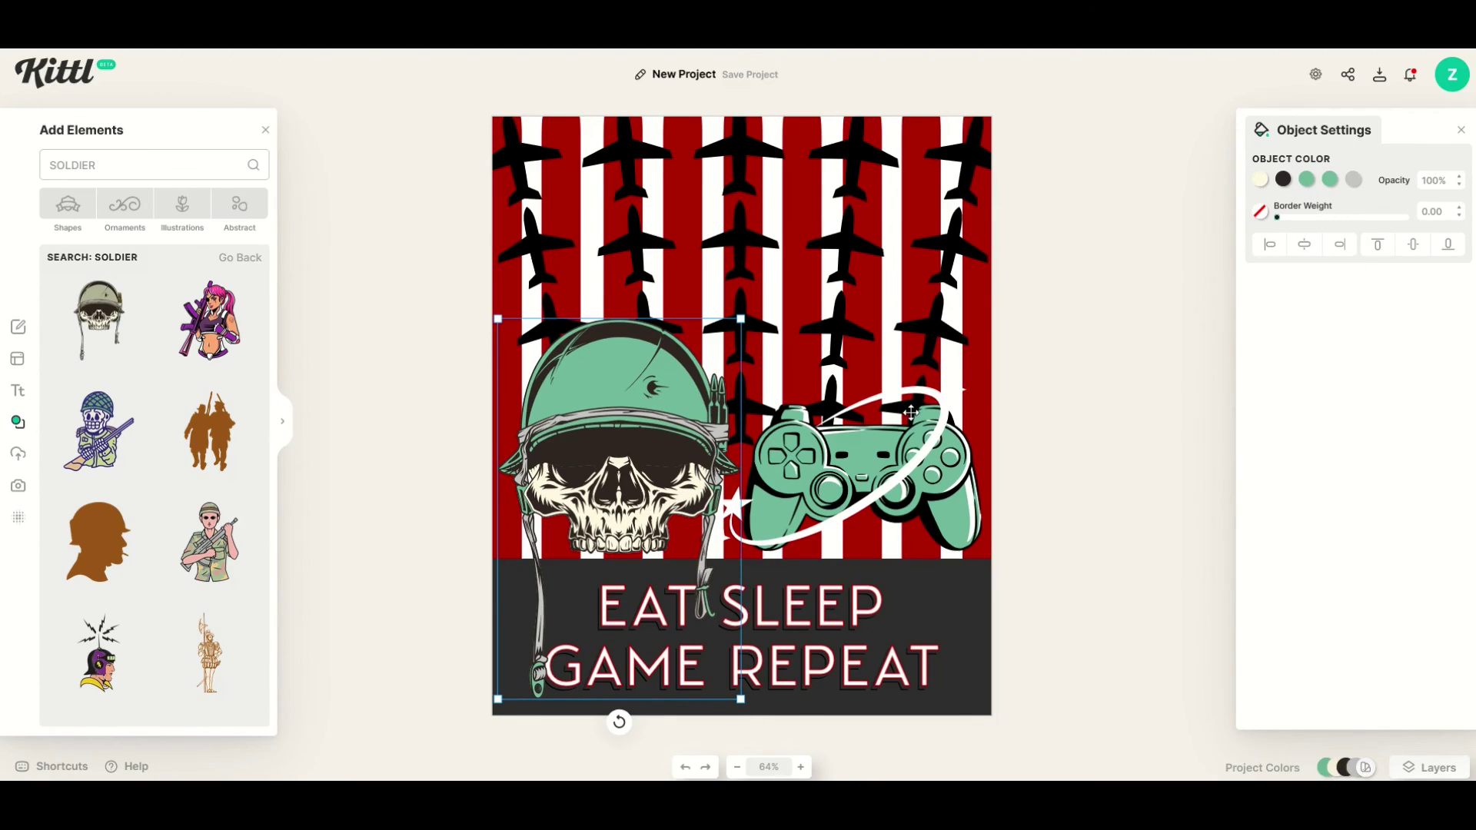
left_click(1084, 430)
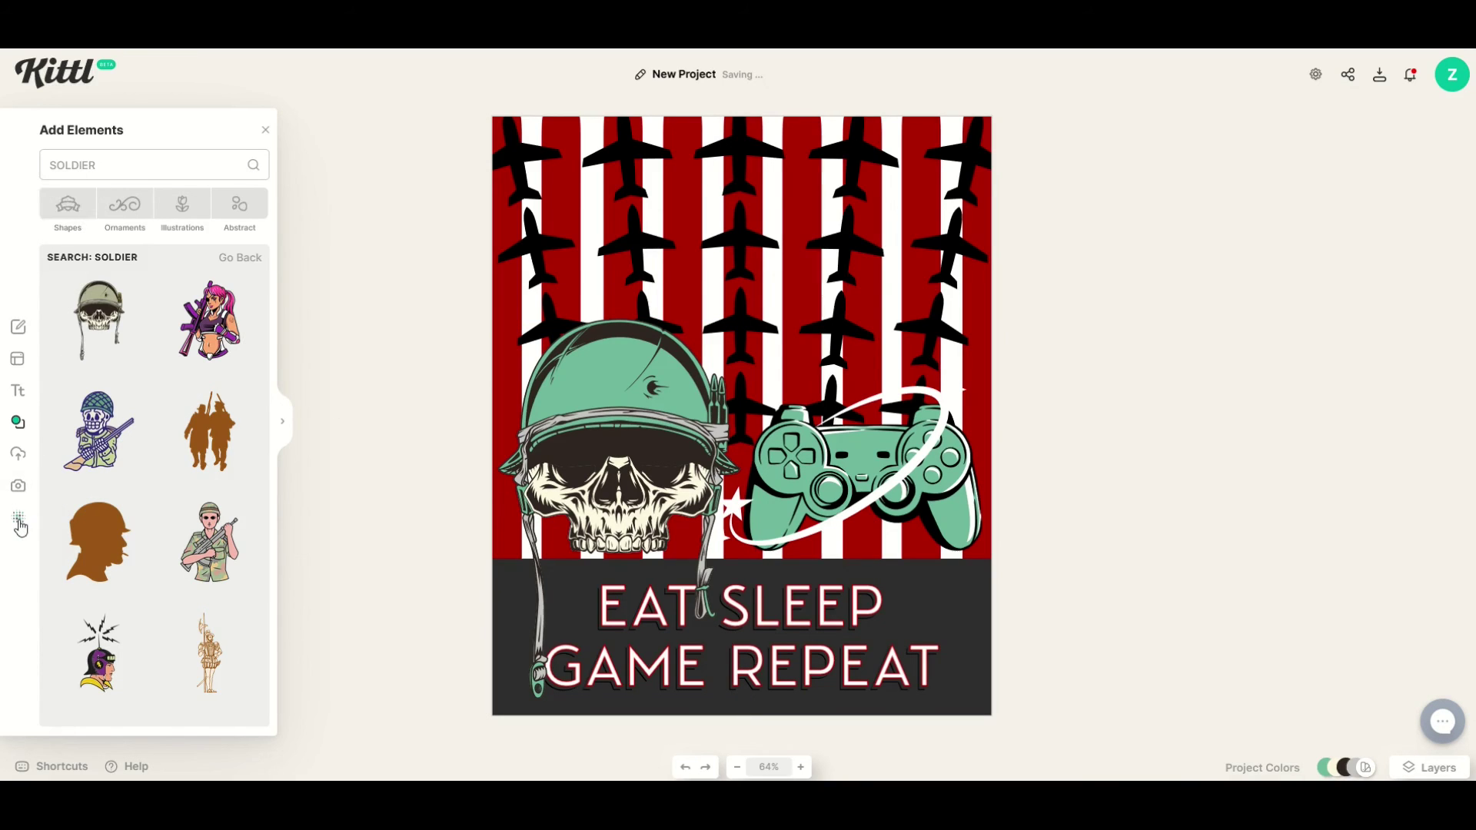
Show all grunge textures and apply the third, heavily scratched one over the whole poster
left_click(19, 517)
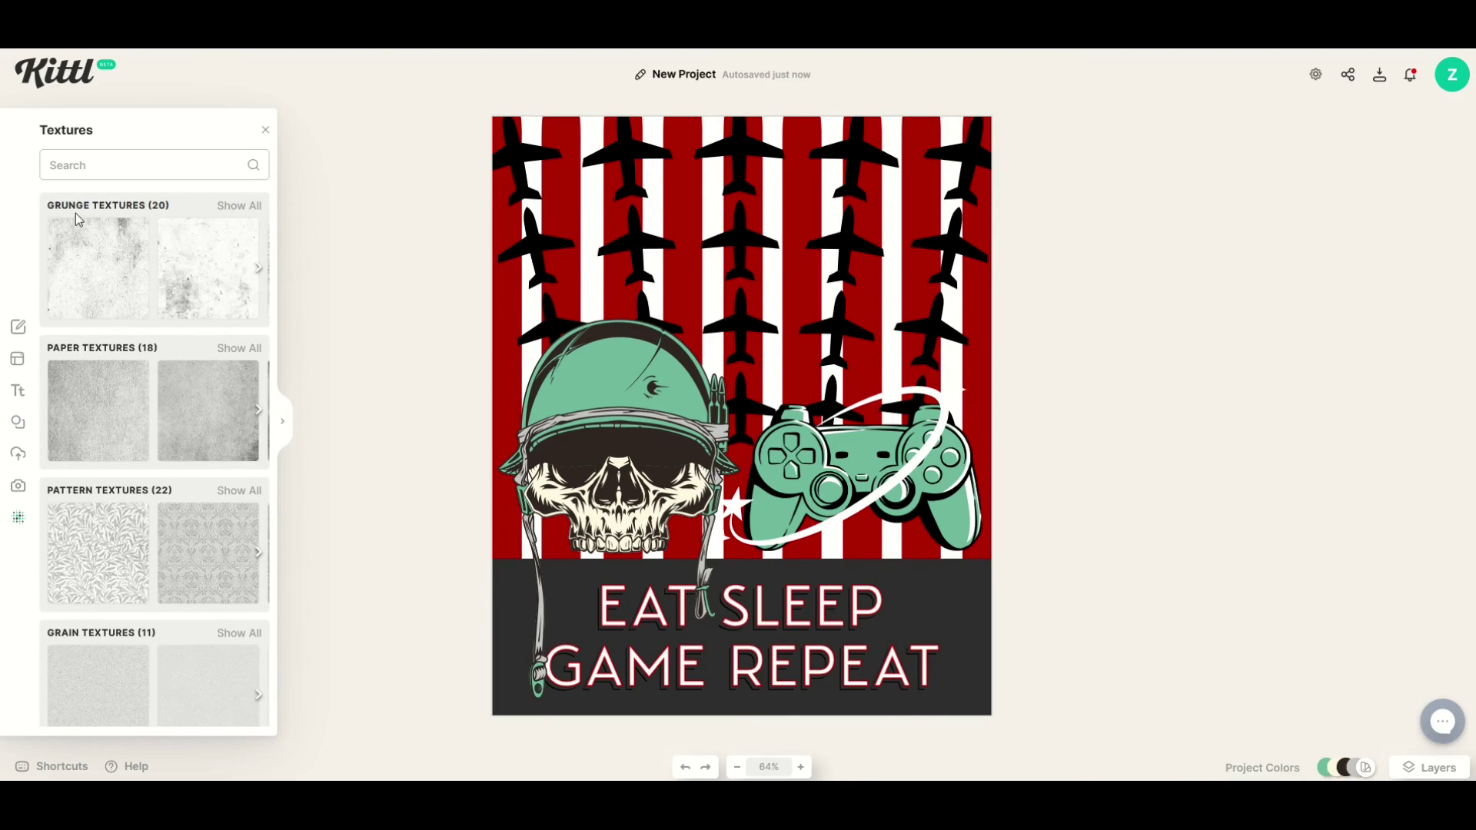
left_click(227, 208)
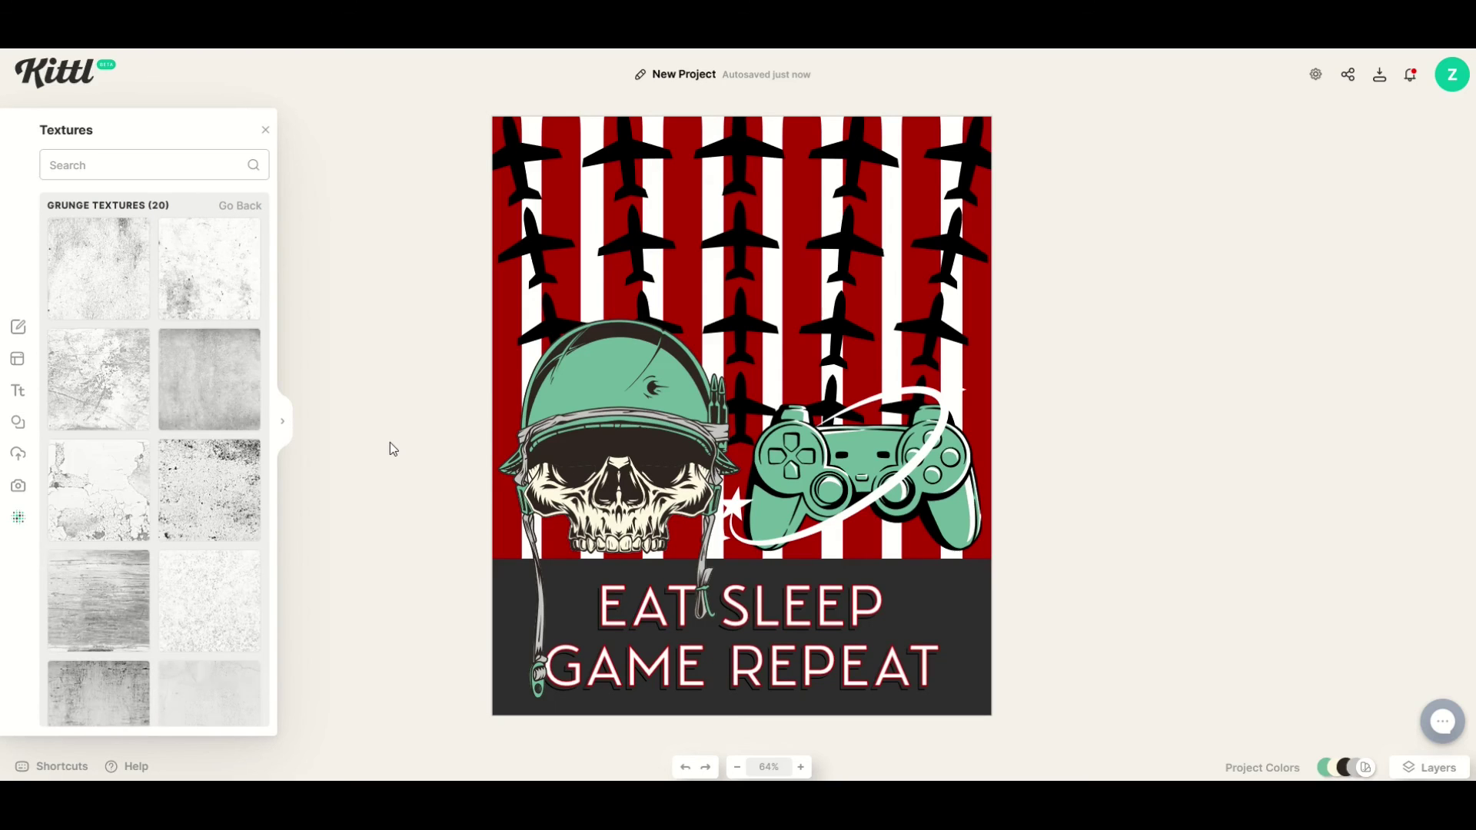
left_click(90, 392)
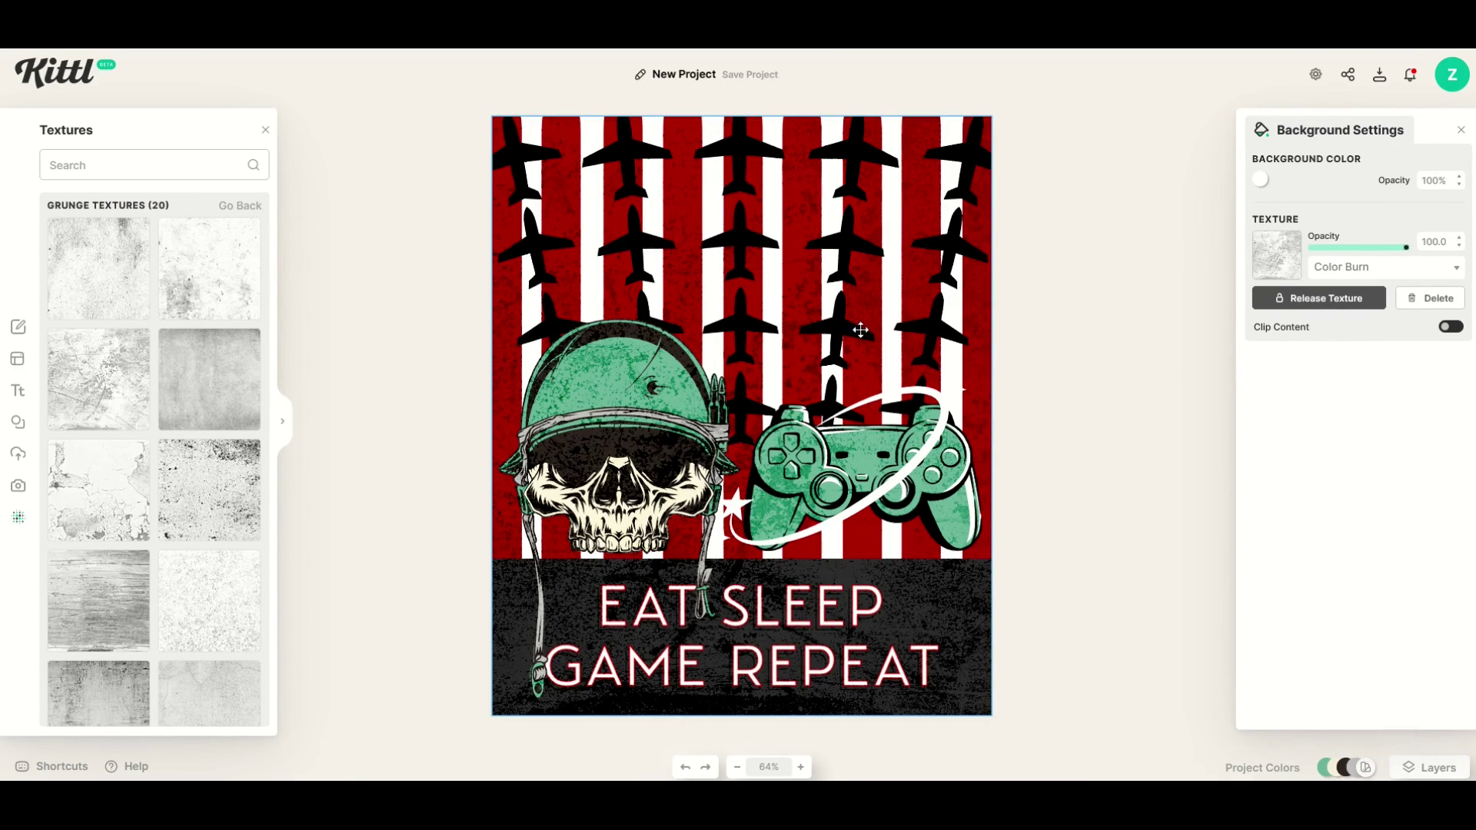
left_click(416, 407)
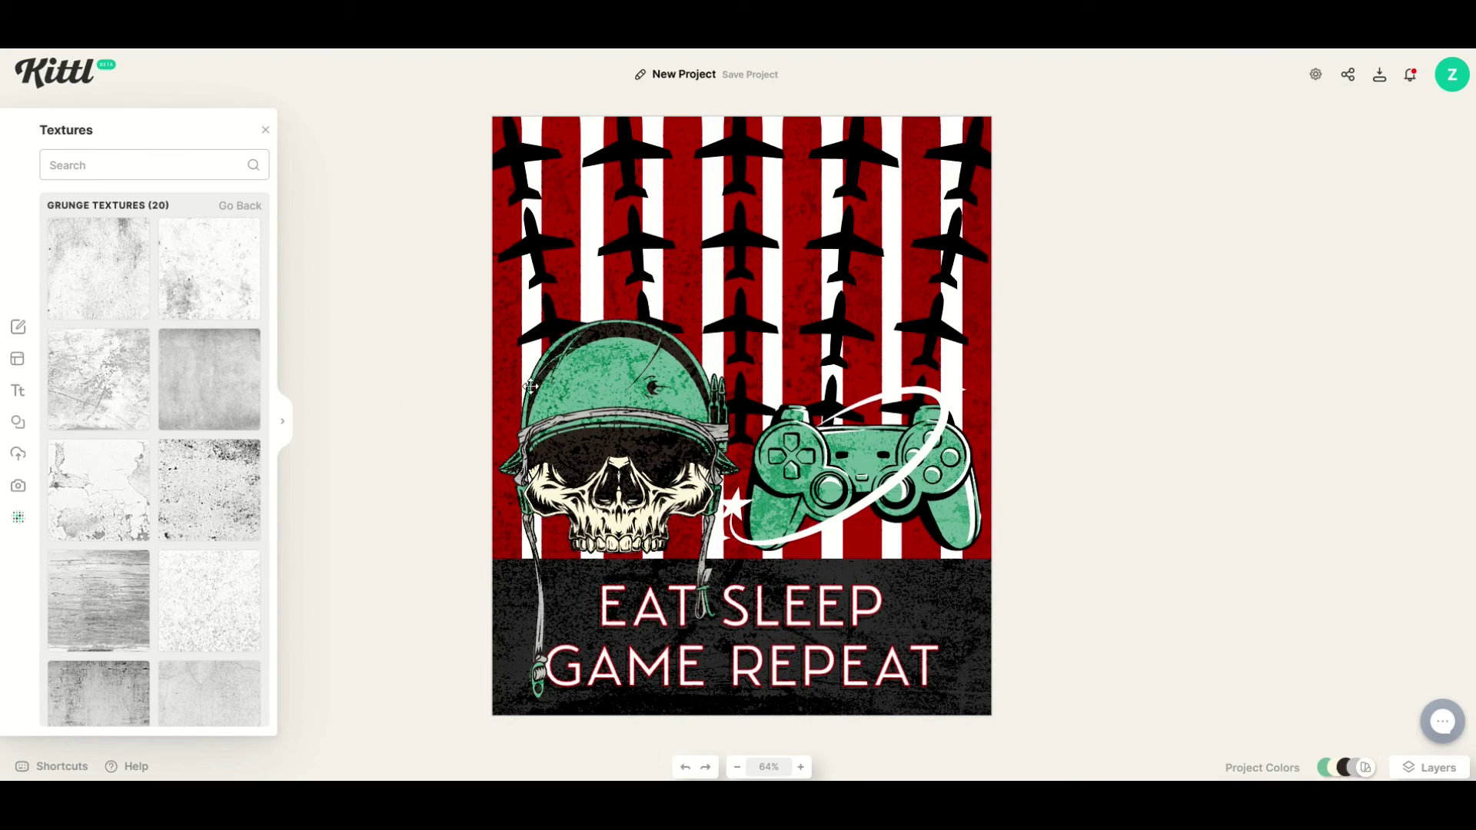
Release the scratched texture from the background, shift it partly off the artboard, and delete it
left_click(596, 297)
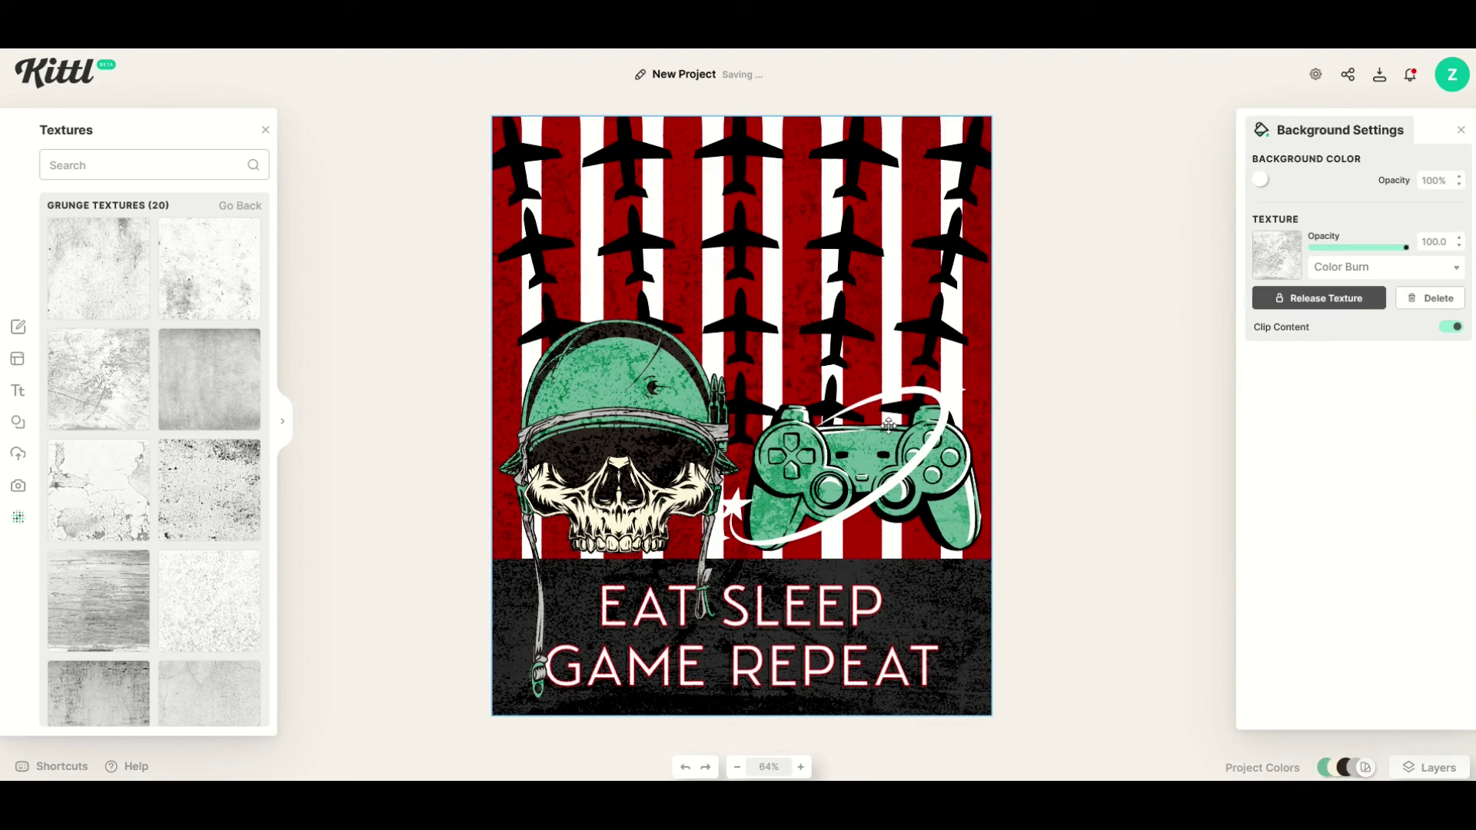
left_click(1283, 301)
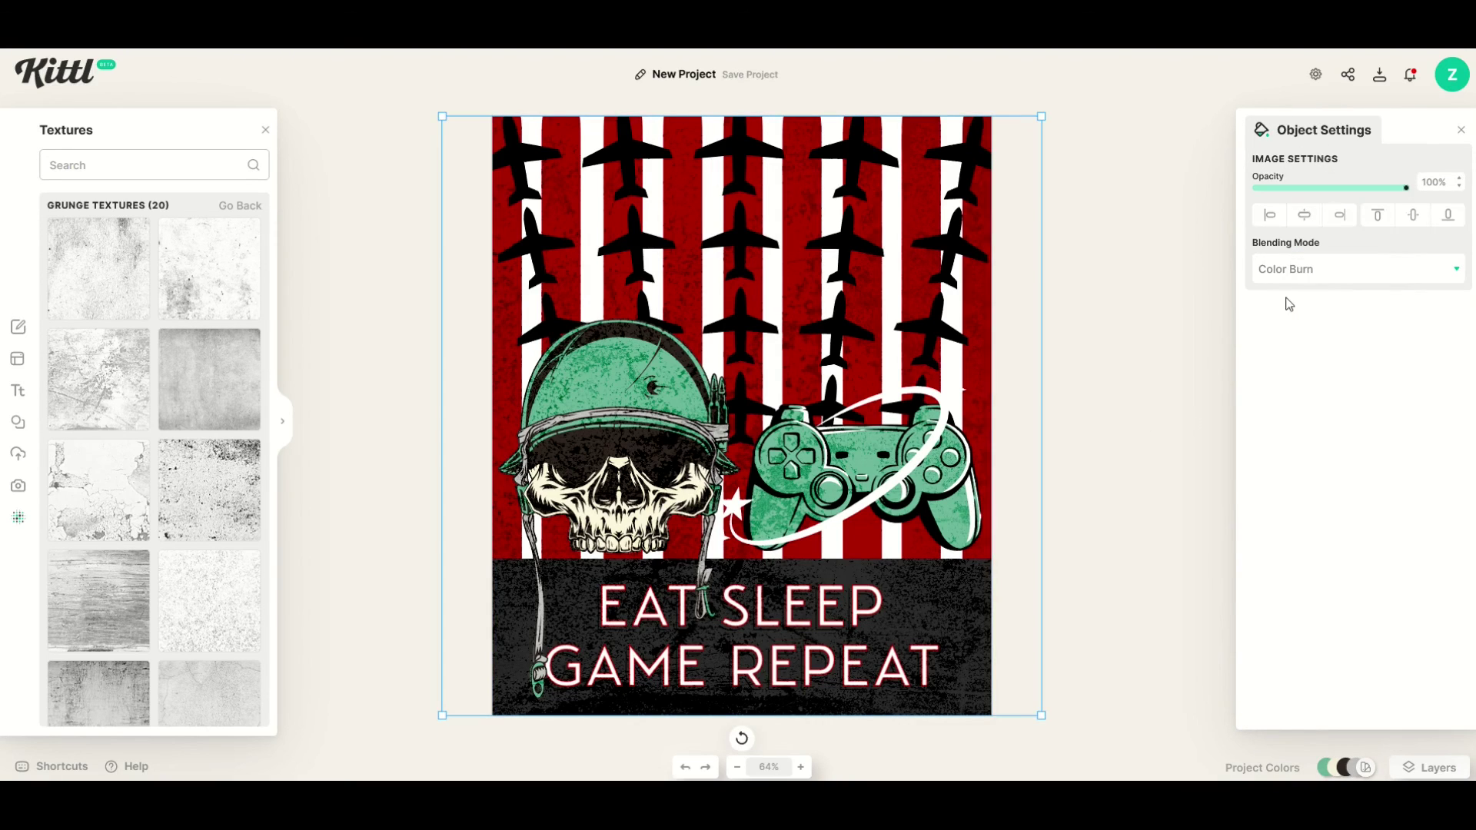
left_click_drag(647, 374, 511, 382)
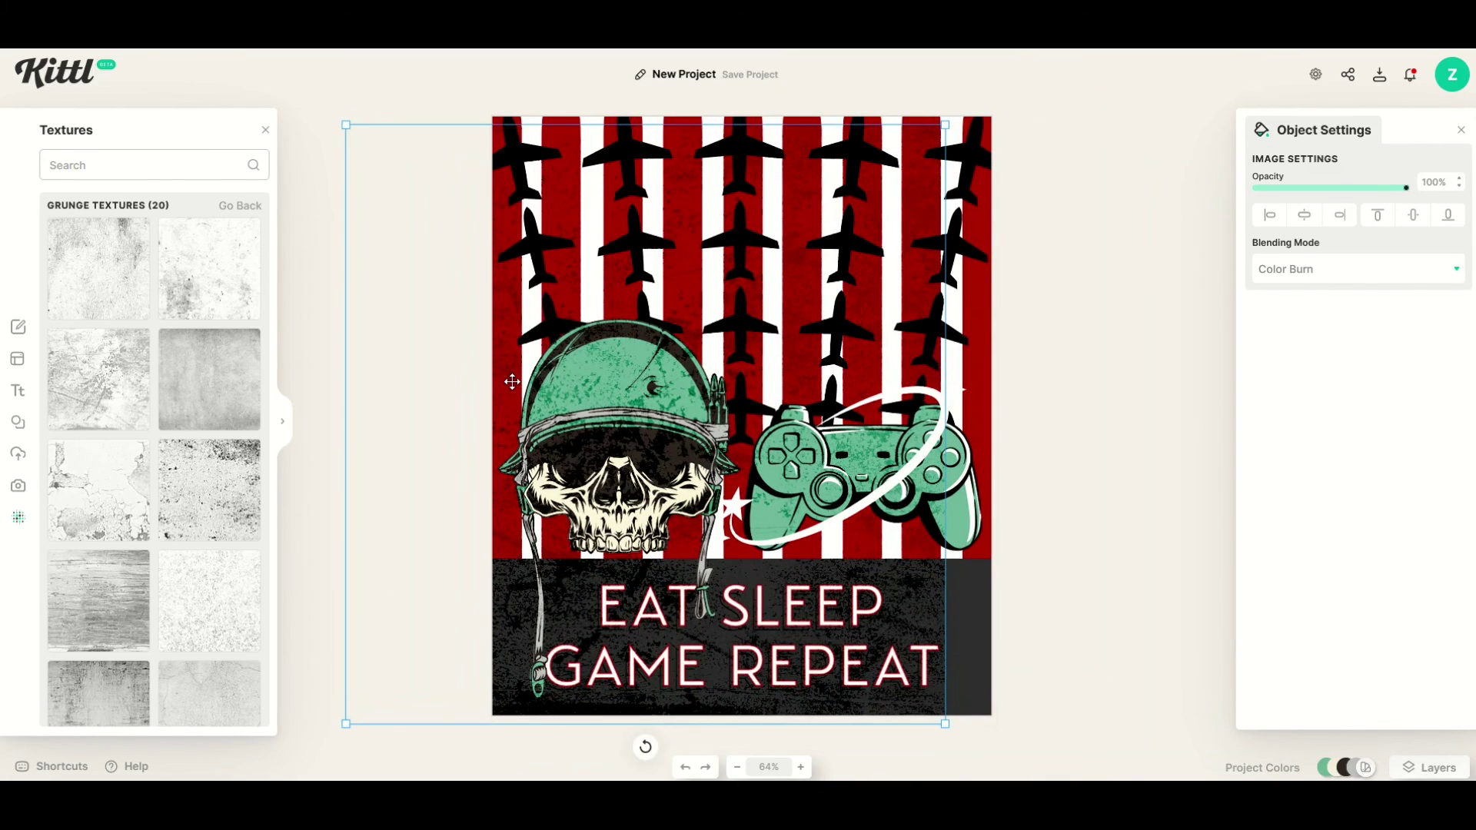
key("Delete")
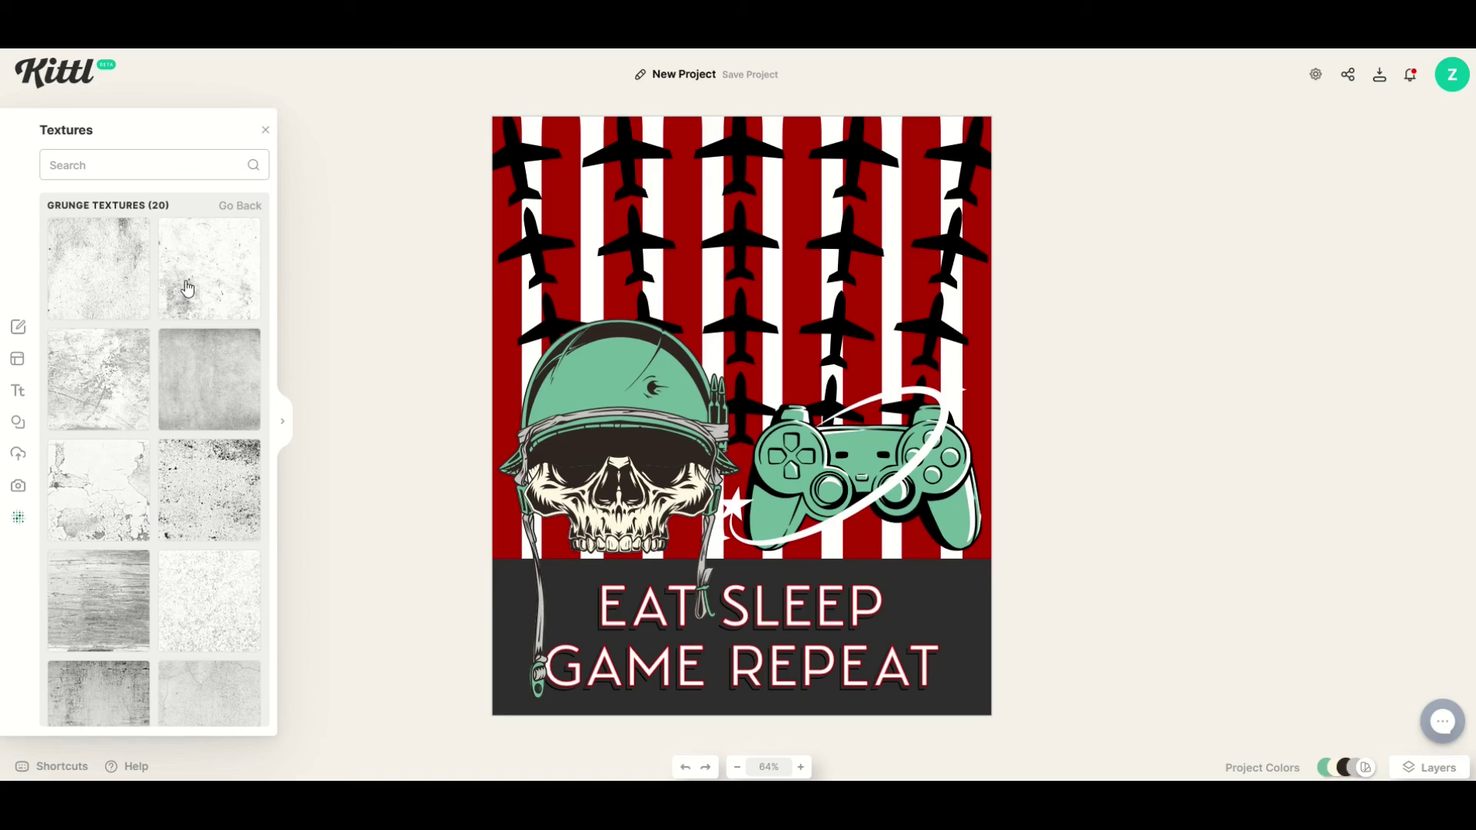
Apply the second grunge texture, the light speckled one, over the whole poster and deselect the background
left_click(203, 252)
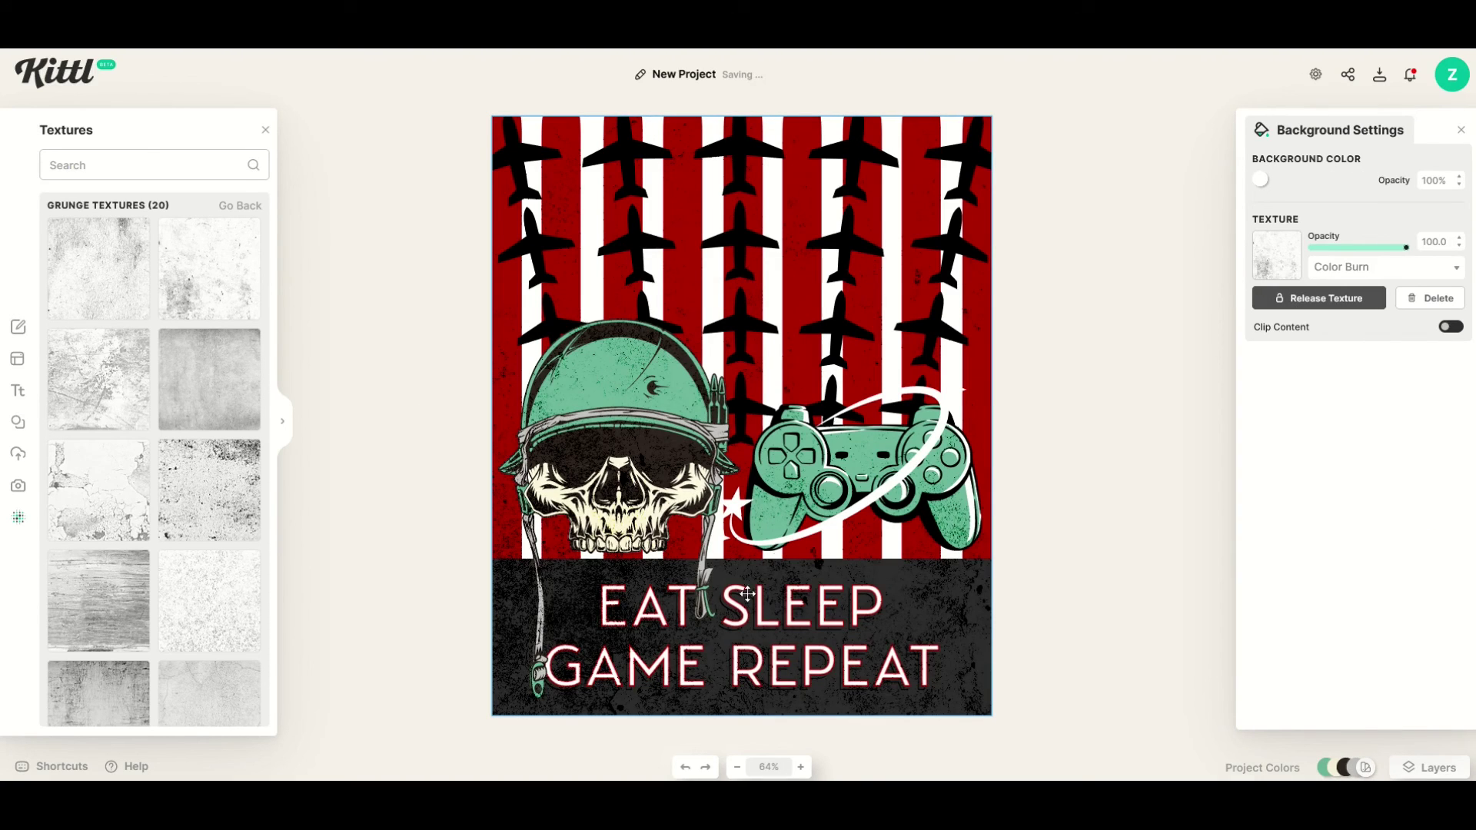
left_click(1260, 537)
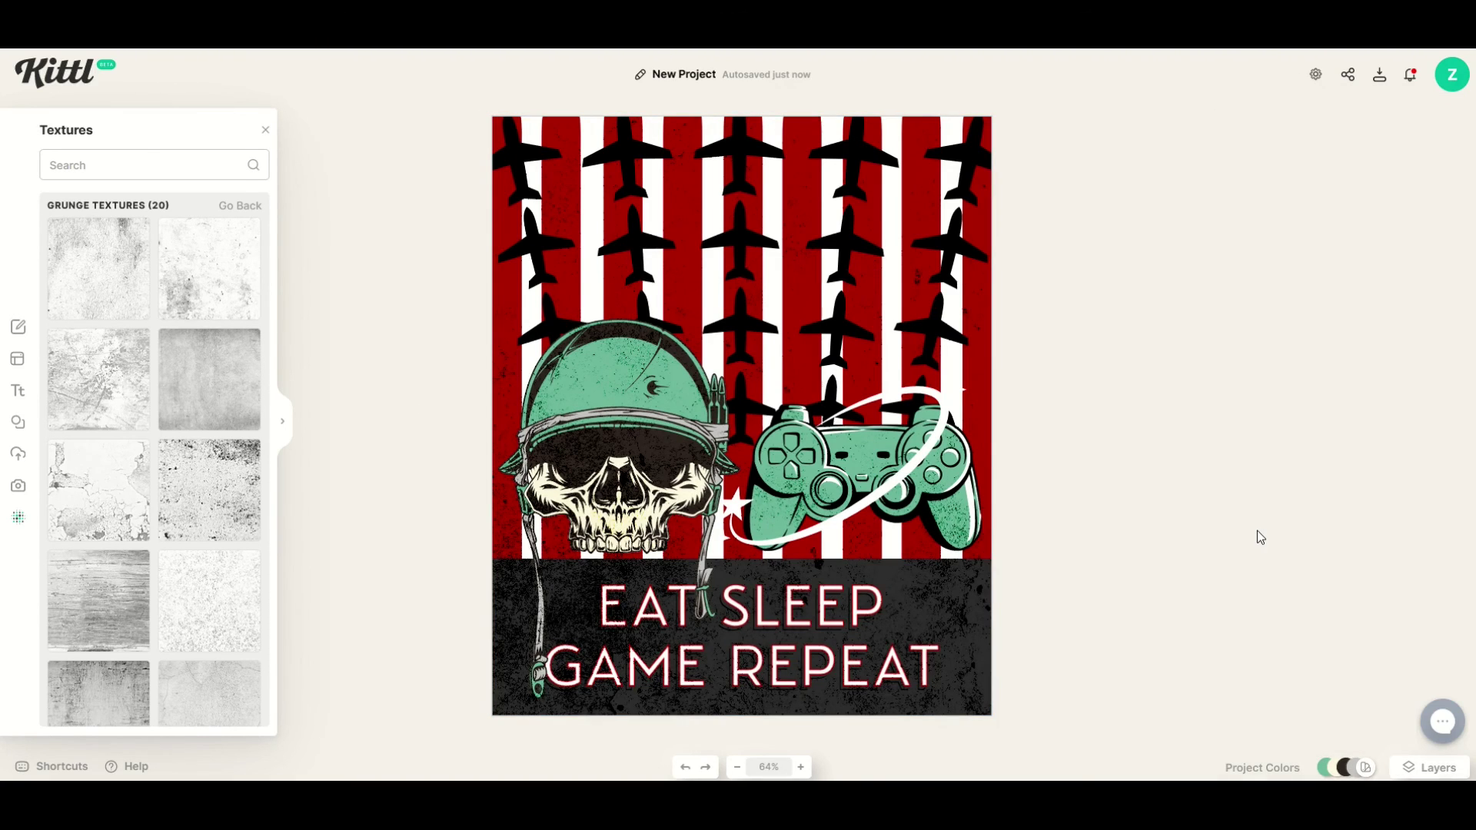